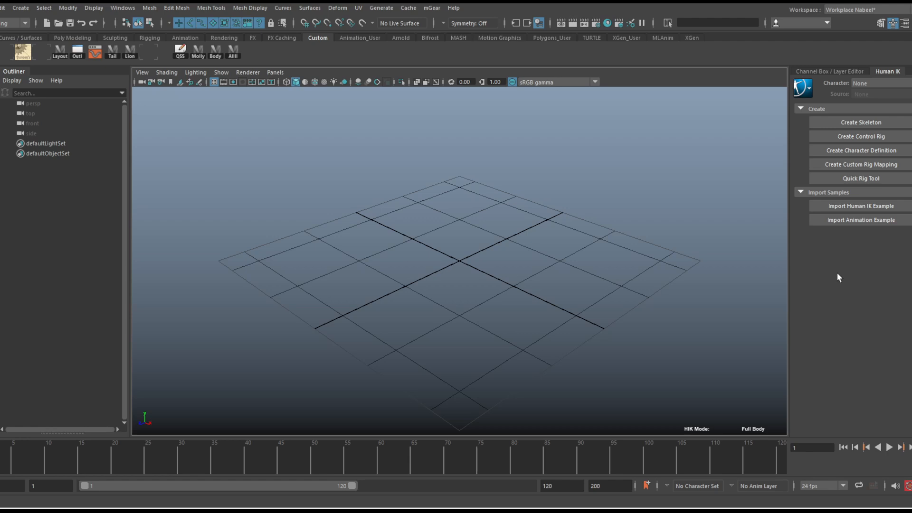
Switch to Mixamo in the browser, load The Boss as the character, and change the character back to Remy
left_click(341, 509)
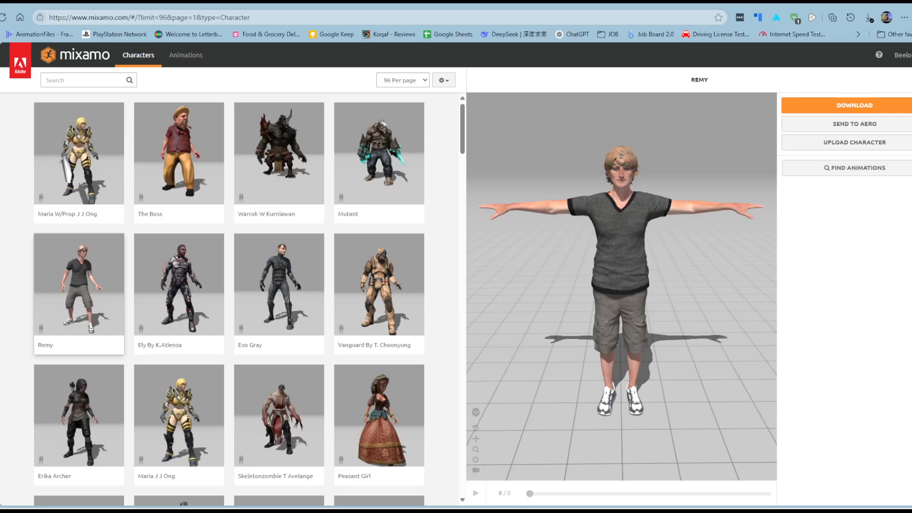
left_click(185, 157)
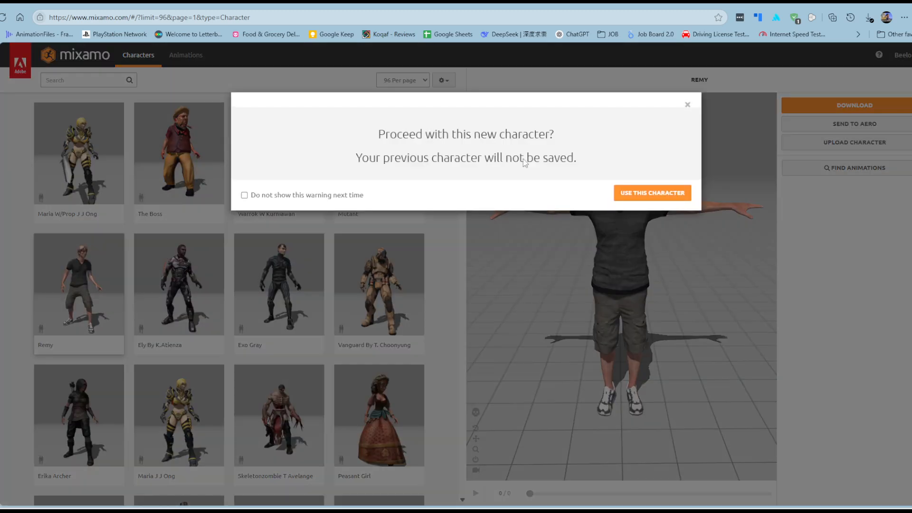
left_click(639, 193)
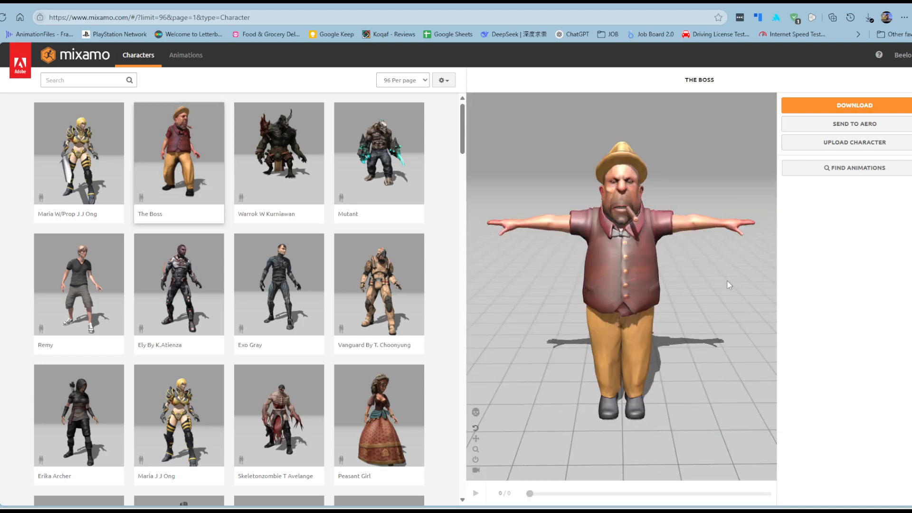
left_click(62, 280)
left_click(670, 198)
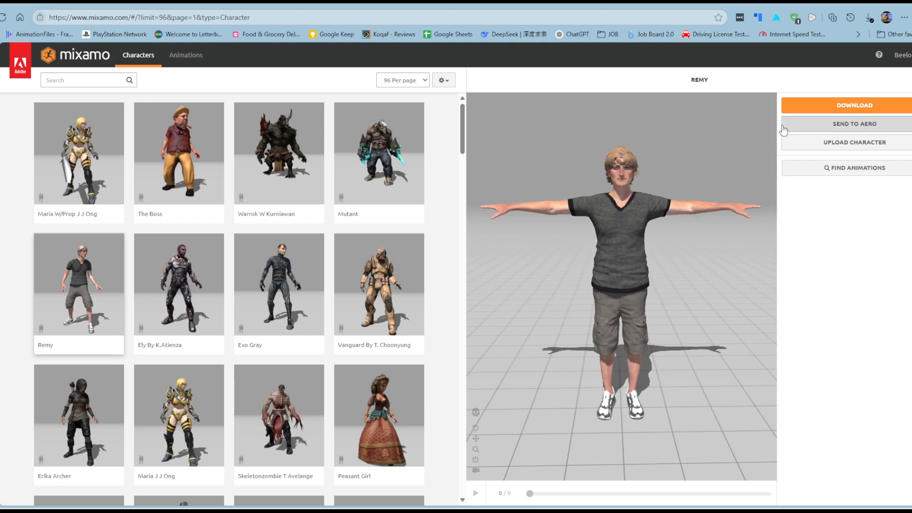
Download the Remy character in FBX Binary format with the T-pose
left_click(838, 106)
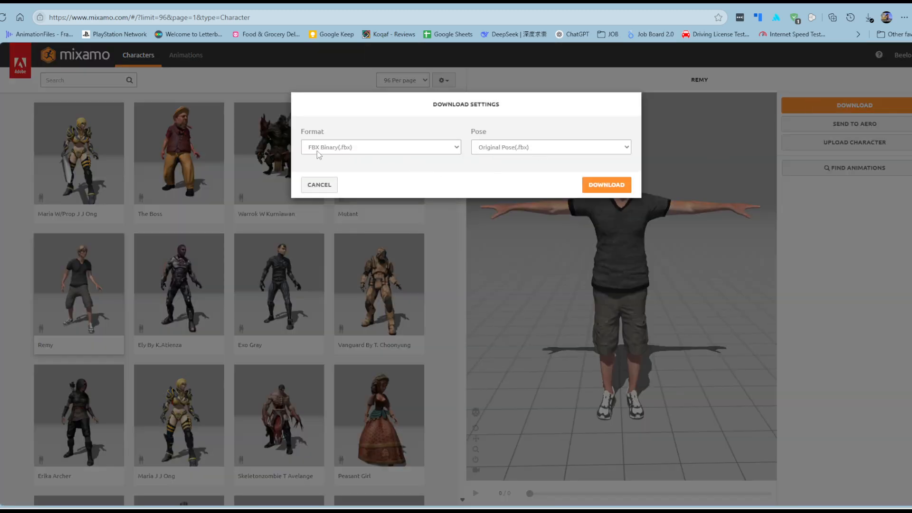
left_click(523, 149)
left_click(522, 164)
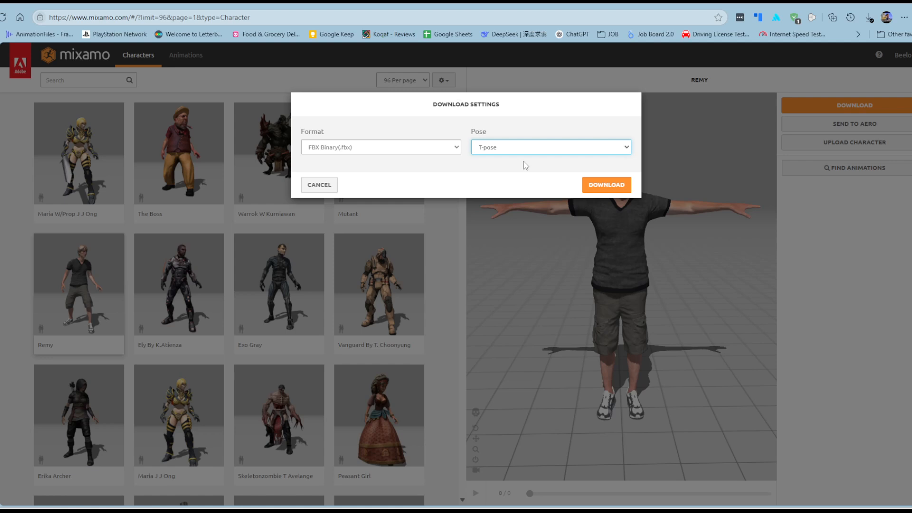
left_click(613, 187)
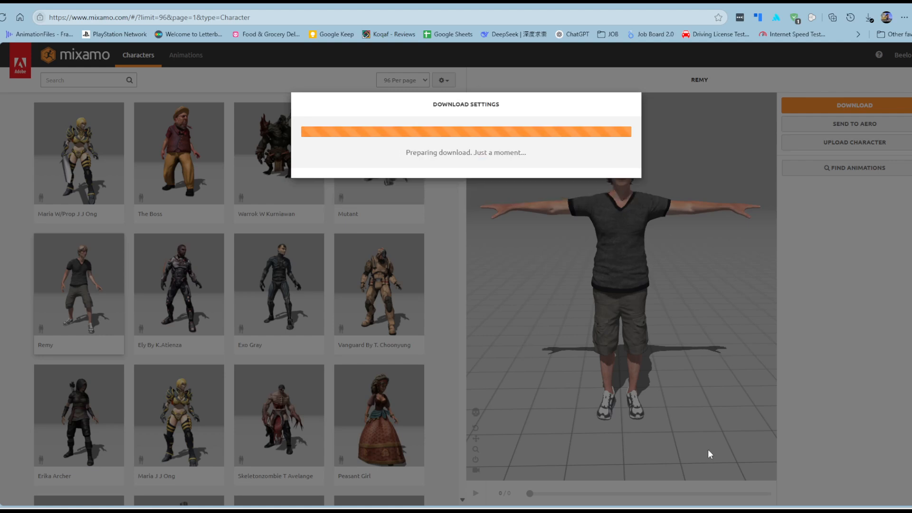
Switch to Maya and bring up the options for importing a file into the scene
mouse_move(738, 511)
left_click(769, 479)
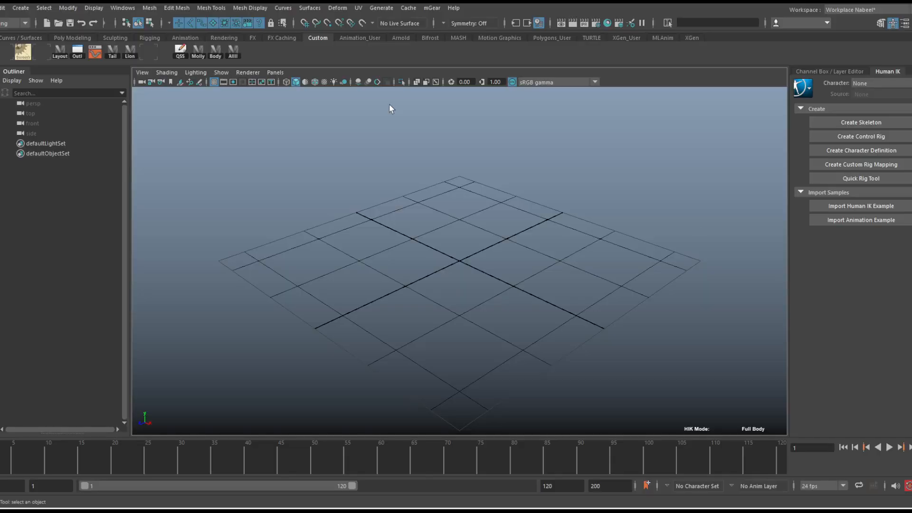
left_click(6, 9)
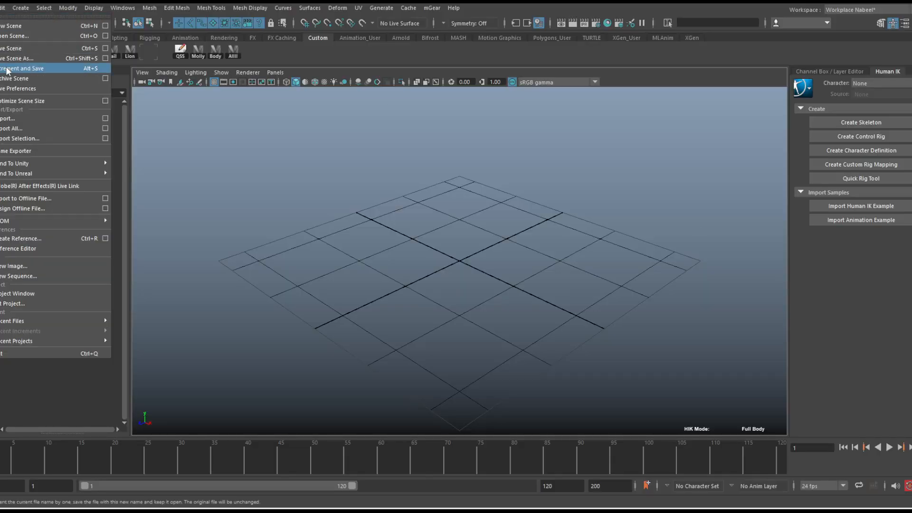
left_click(105, 118)
left_click_drag(485, 32, 485, 0)
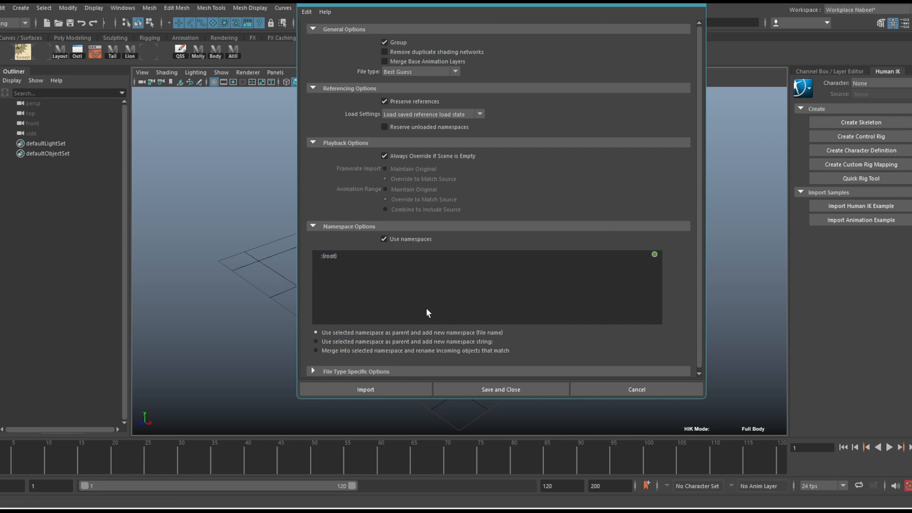
Set the import to use the root namespace as parent and add the new namespace string MixamoRig
left_click(413, 342)
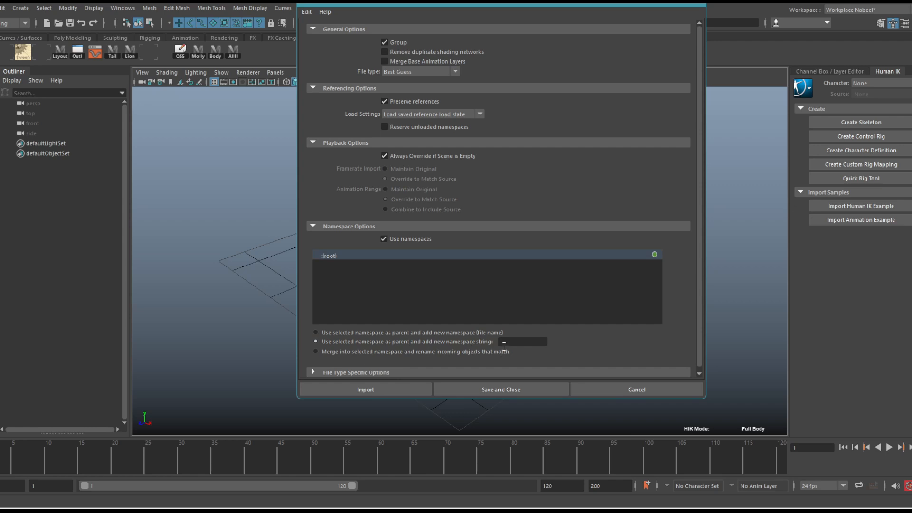
left_click(446, 352)
left_click(458, 342)
left_click(383, 238)
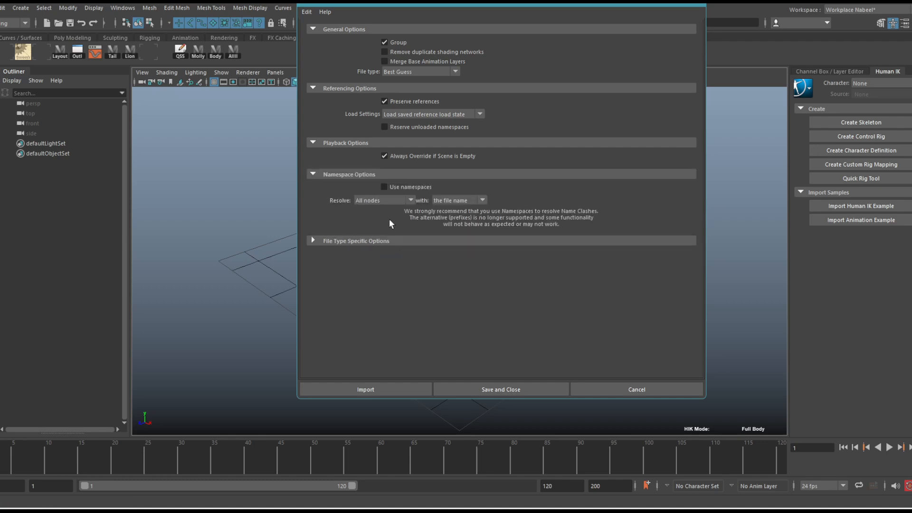
left_click(384, 186)
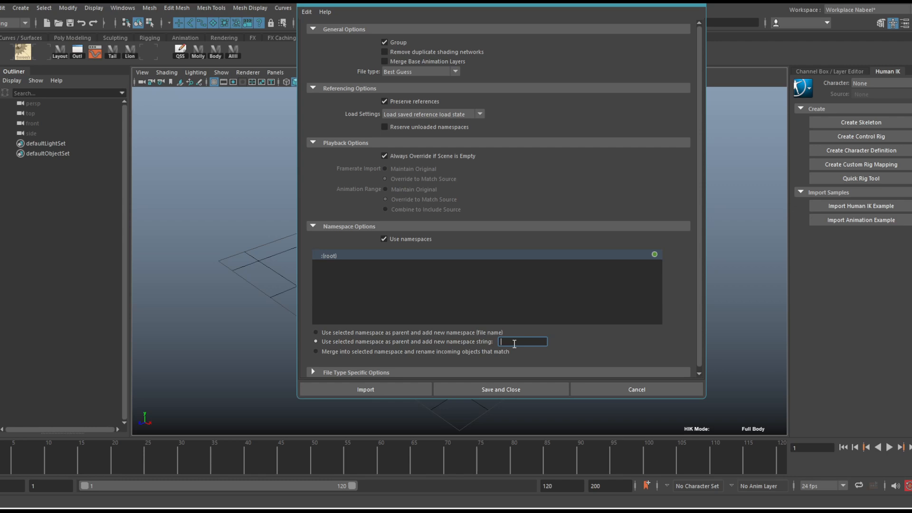
type("HIRig")
left_click_drag(521, 342, 447, 339)
type("MixamoRig")
Import Remy.fbx from the HumanIK characters folder with these import options
left_click(404, 390)
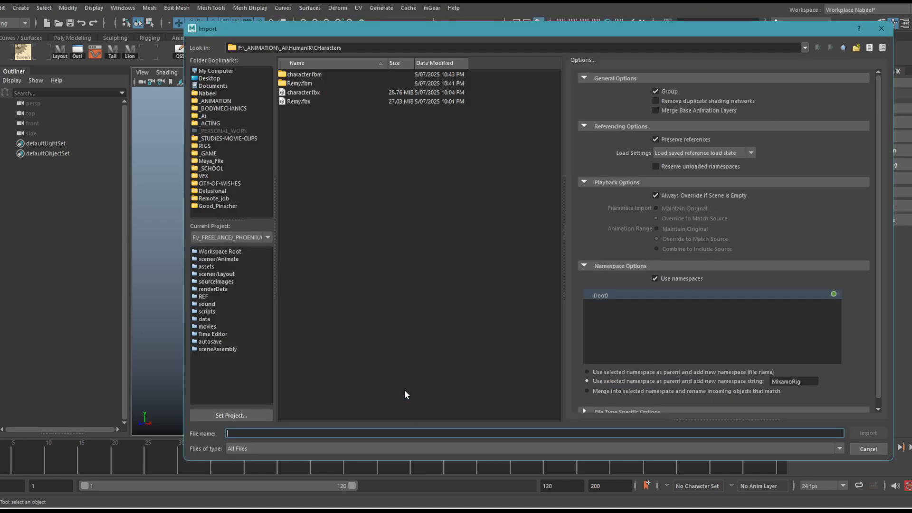
left_click(310, 101)
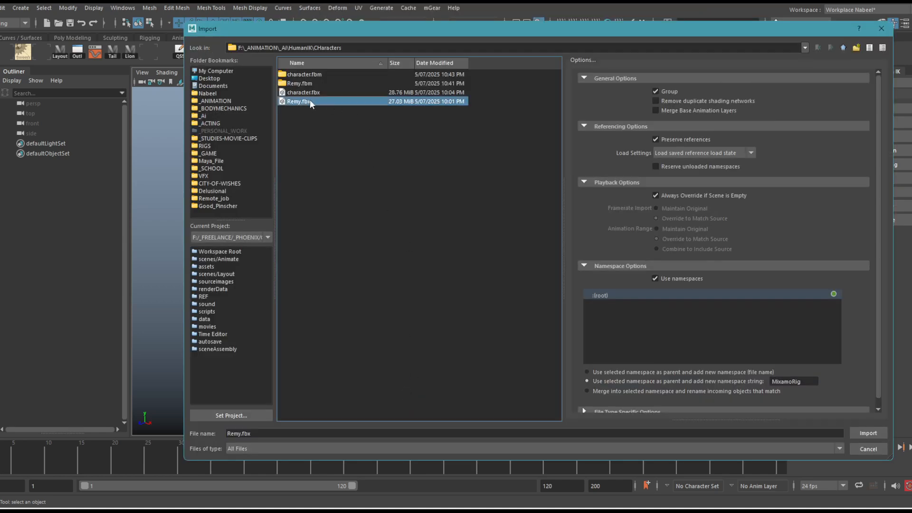
left_click(859, 432)
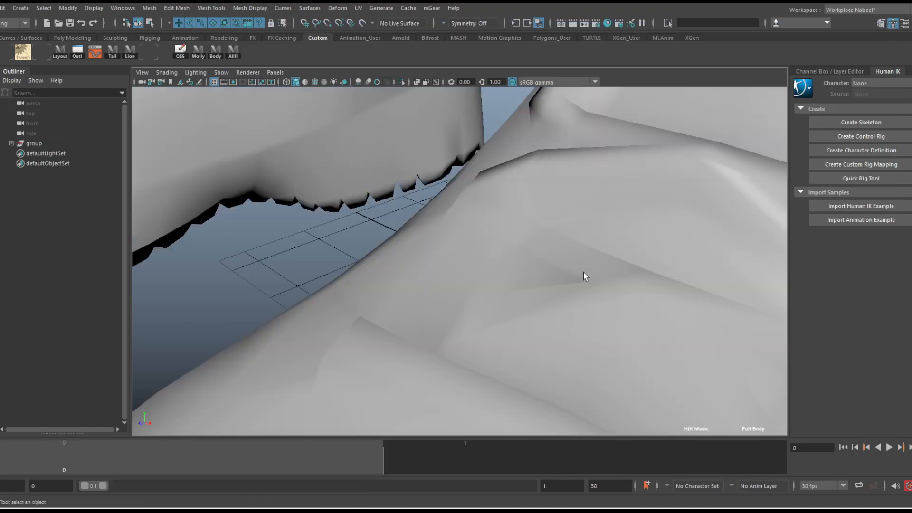
Turn on anti-aliasing and textured shading in the viewport for the imported Remy character
scroll(475, 159, "down", 10)
middle_click_drag(512, 128, 508, 225, "alt")
left_click_drag(451, 204, 450, 167, "alt")
middle_click_drag(450, 167, 428, 240, "alt")
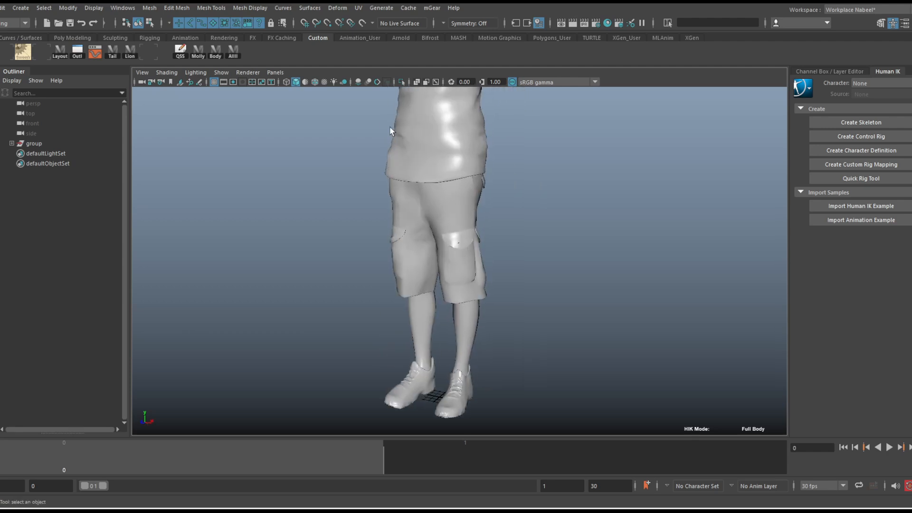
left_click(375, 81)
scroll(523, 194, "down", 5)
mouse_move(387, 164)
left_mouse_down("alt")
mouse_move(409, 173)
mouse_move(402, 159)
left_mouse_up("alt")
scroll(494, 201, "up", 5)
key("6")
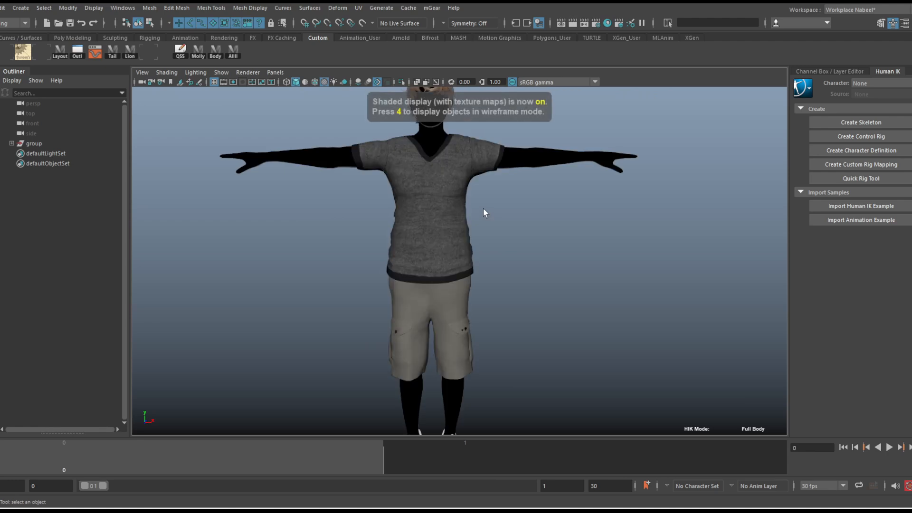
middle_click_drag(510, 186, 511, 218, "alt")
left_click_drag(511, 218, 535, 222, "alt")
right_click_drag(573, 227, 523, 186, "alt")
middle_click_drag(523, 186, 502, 191, "alt")
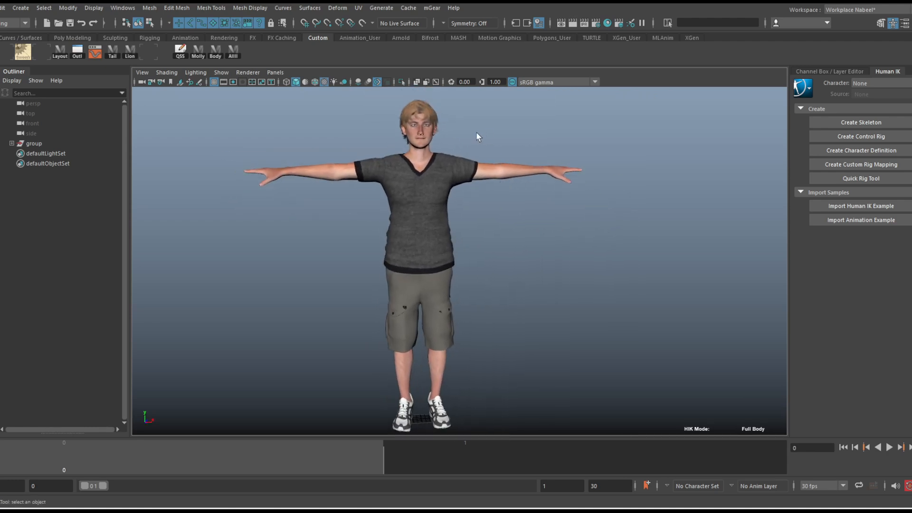
Enable X-ray joints in the viewport so the skeleton is drawn over the character's mesh
left_click(435, 84)
left_click_drag(506, 138, 482, 141, "alt")
right_click_drag(450, 141, 476, 137, "alt")
middle_click_drag(476, 138, 499, 151, "alt")
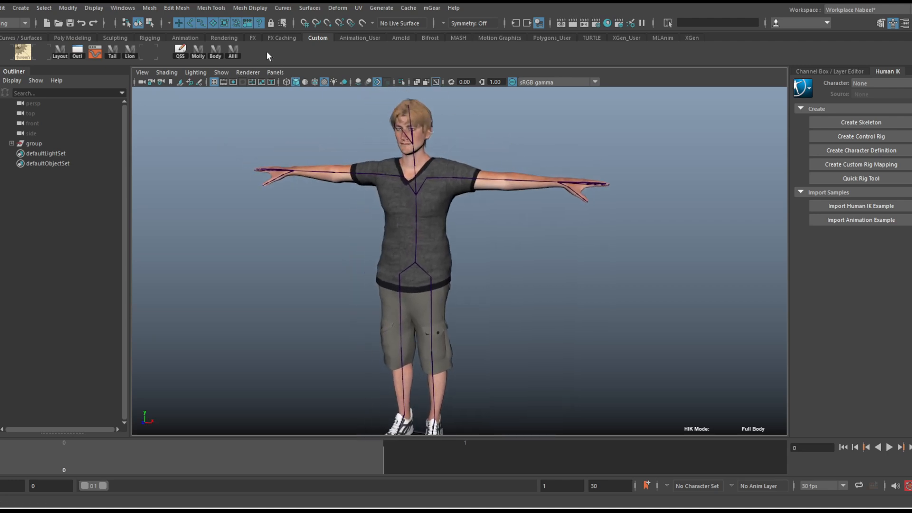
left_click(213, 24)
right_click_drag(458, 194, 481, 201, "alt")
left_click_drag(482, 201, 466, 199, "alt")
right_click_drag(442, 197, 482, 197, "alt")
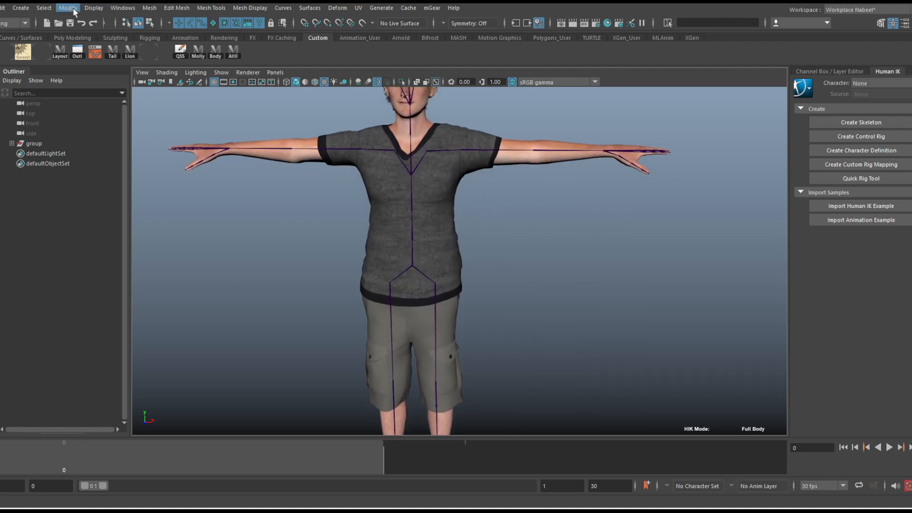
Set the global joint display size to 1.30 and close the size setting
left_click(94, 8)
mouse_move(125, 159)
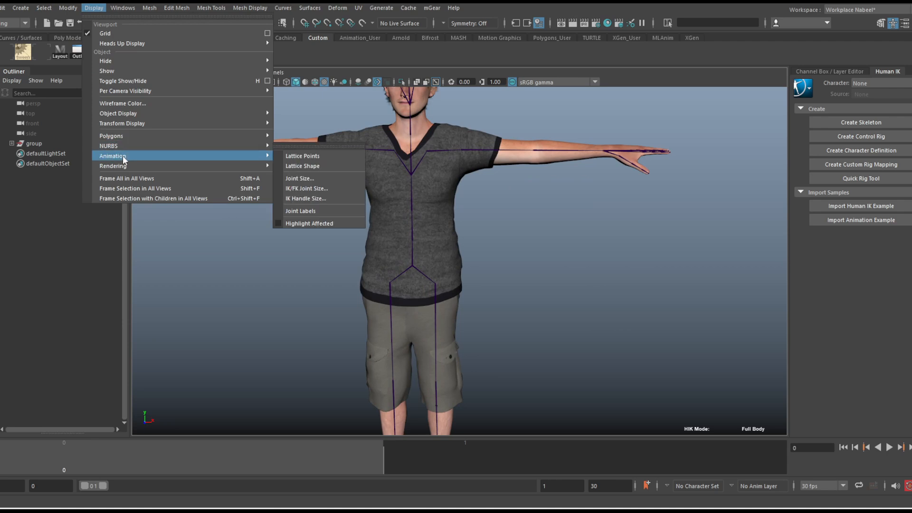
left_click(317, 178)
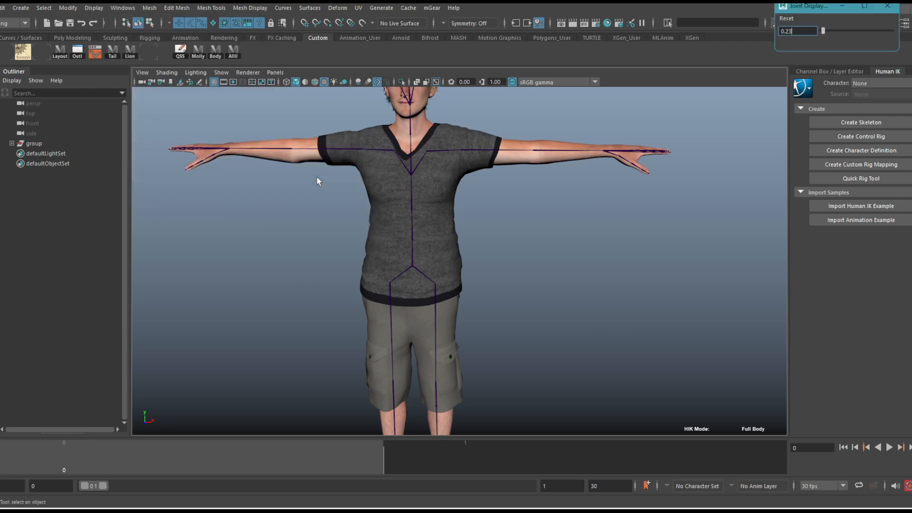
left_click_drag(823, 32, 828, 33)
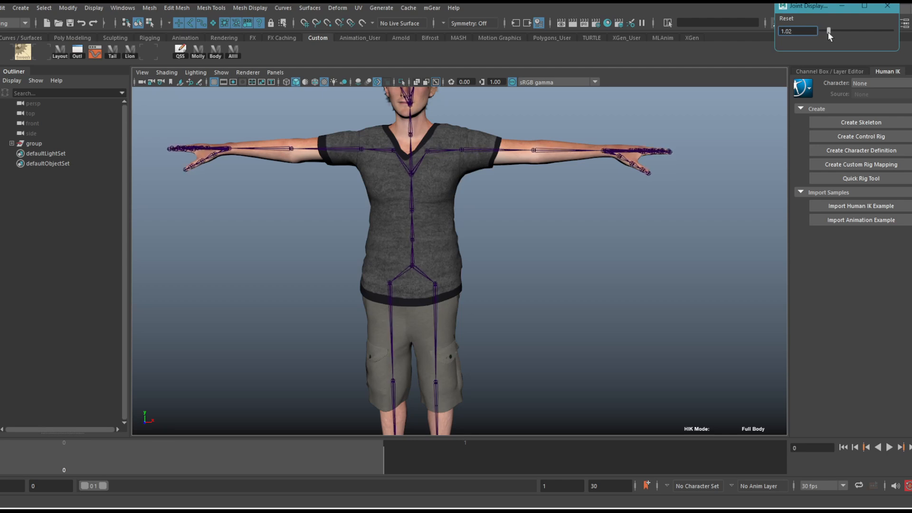
left_click_drag(827, 32, 829, 39)
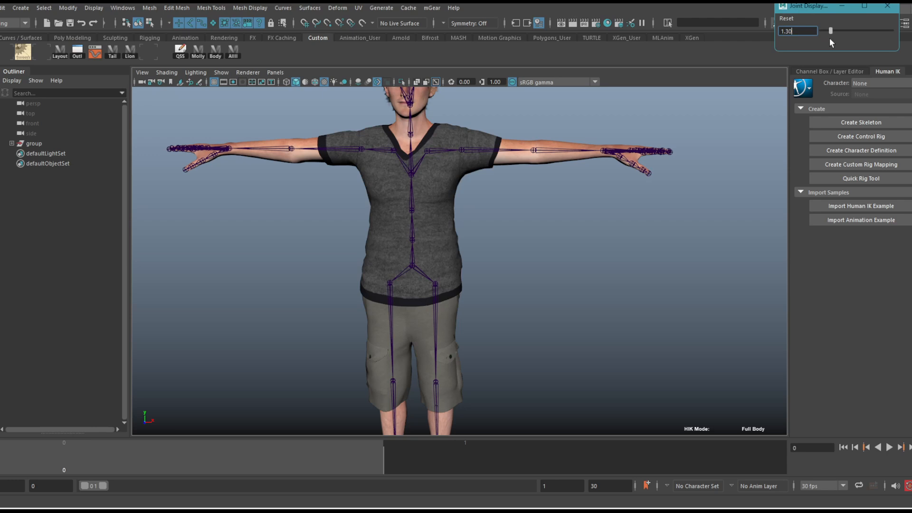
left_click(887, 6)
scroll(574, 223, "down", 4)
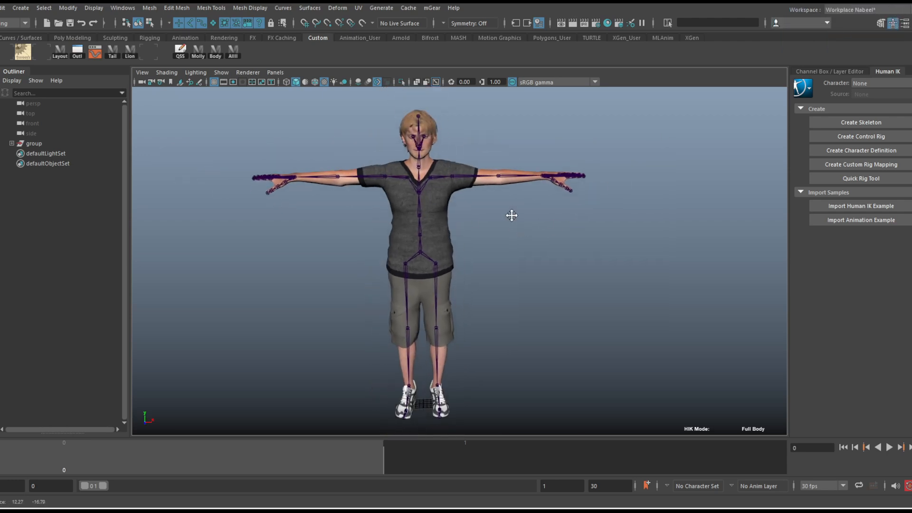
left_click_drag(597, 217, 584, 214, "alt")
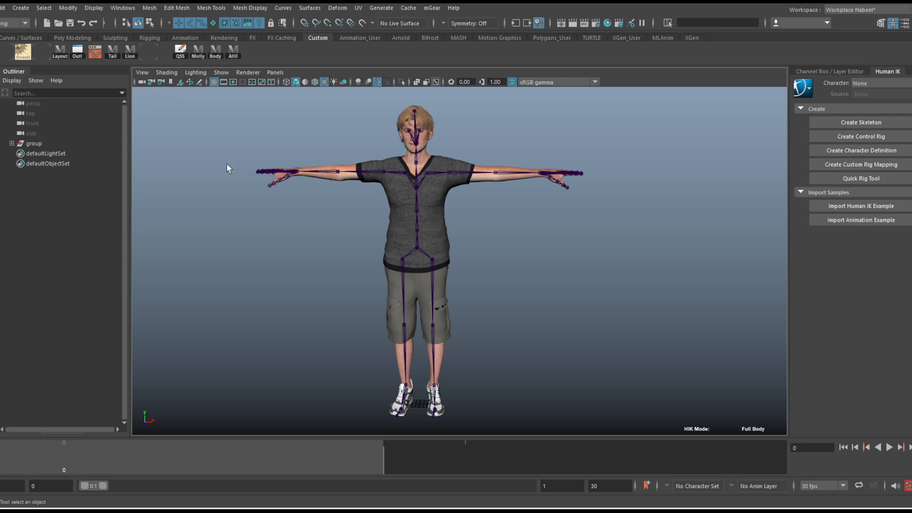
Expand the imported group and its hips joint in the Outliner, and select the Hips, Spine, LeftUpLeg and RightUpLeg joints
left_click(12, 143)
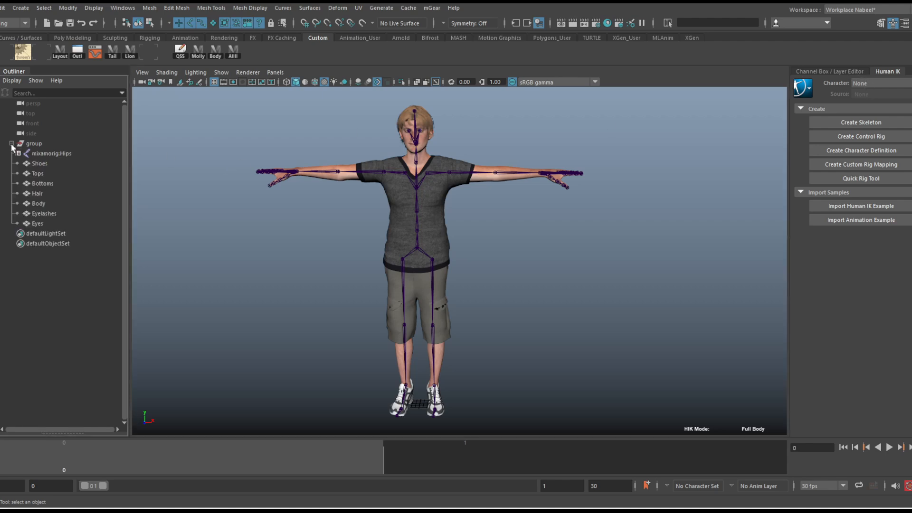
left_click(55, 154)
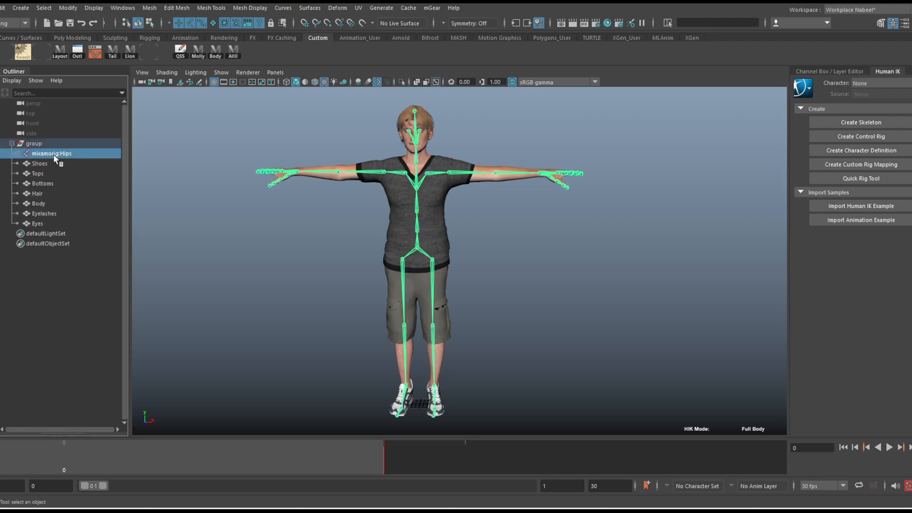
left_click(17, 154)
left_click_drag(53, 195, 52, 247)
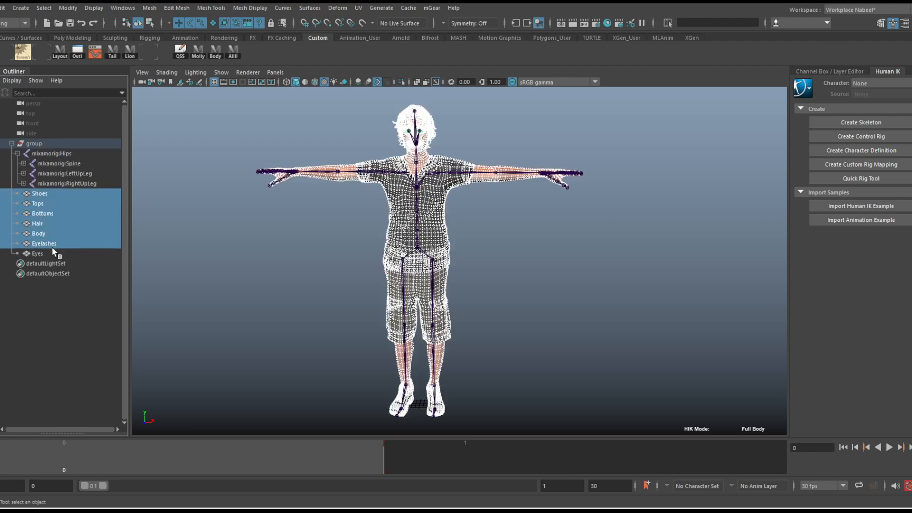
left_click(53, 222)
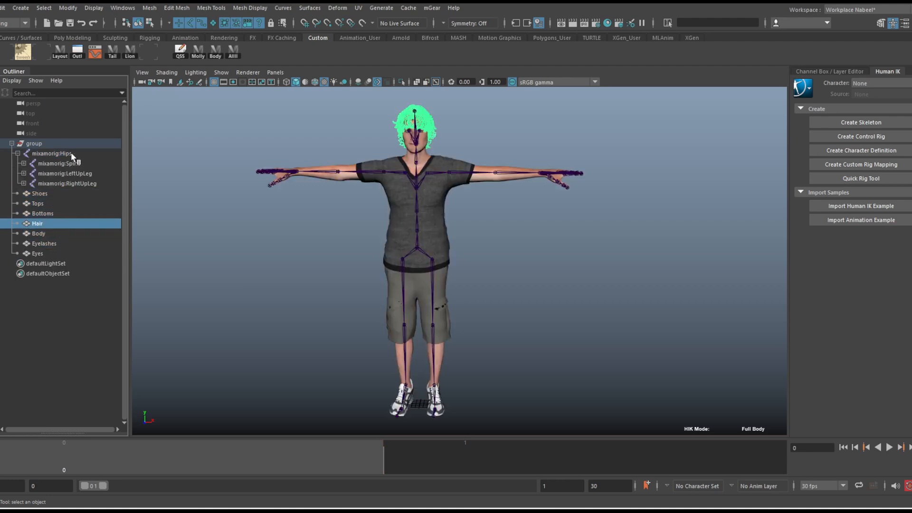
left_click(70, 153)
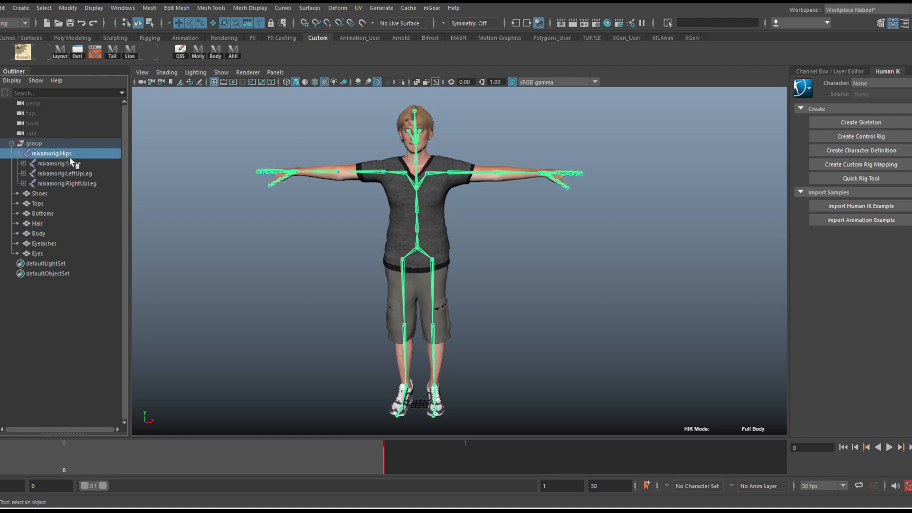
left_click(70, 163)
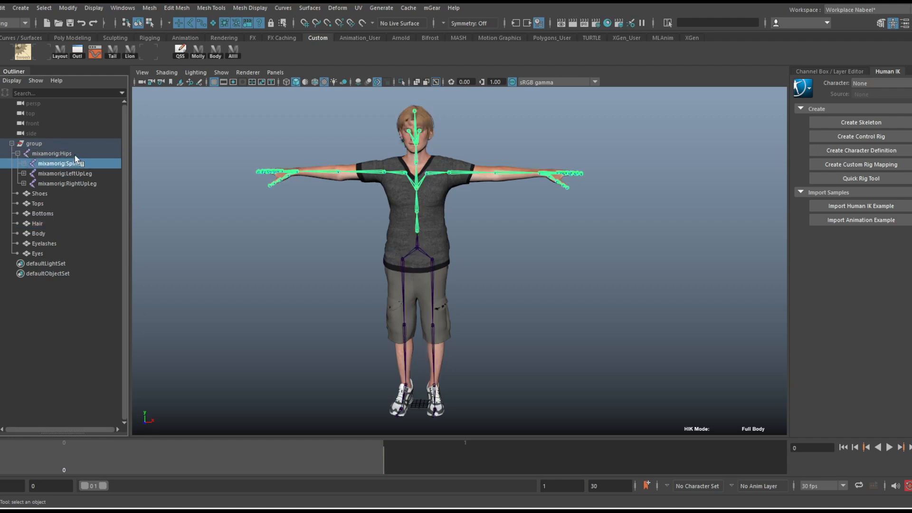
left_click_drag(75, 156, 82, 187)
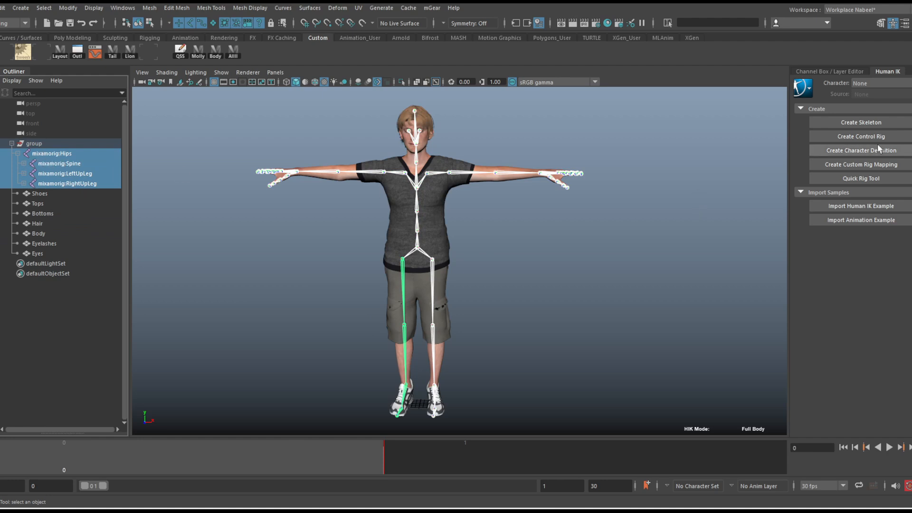
View the selected joints' channel attributes and return to the HumanIK character controls
left_click(859, 72)
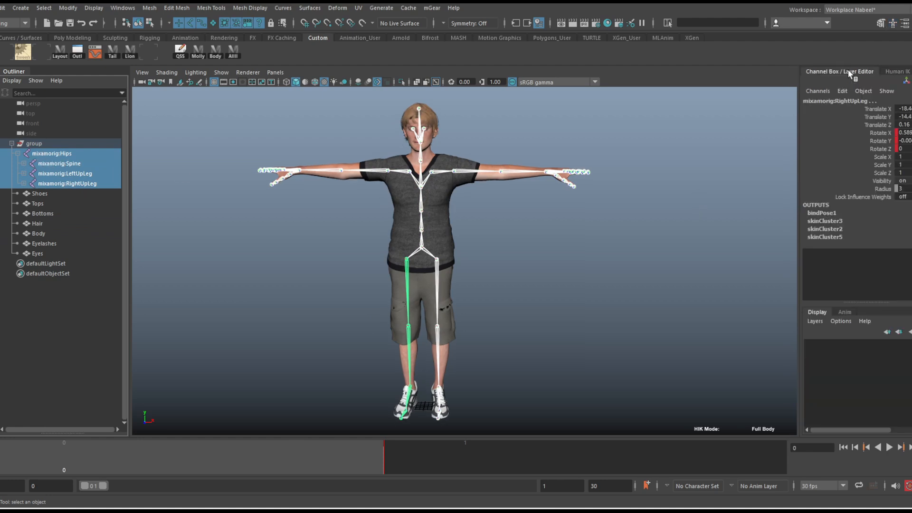
left_click(896, 73)
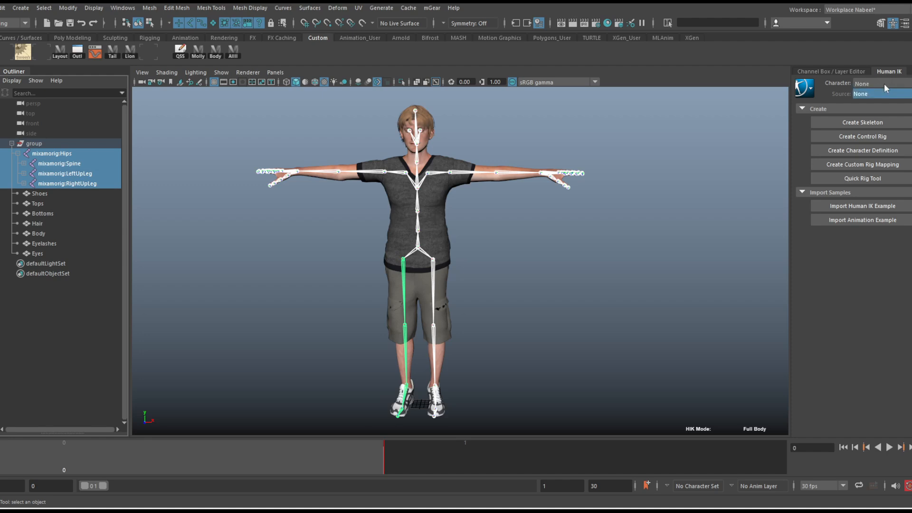
Select the Hips joint and start creating a control rig, choosing to define the existing skeleton as a HumanIK character
left_click(467, 232)
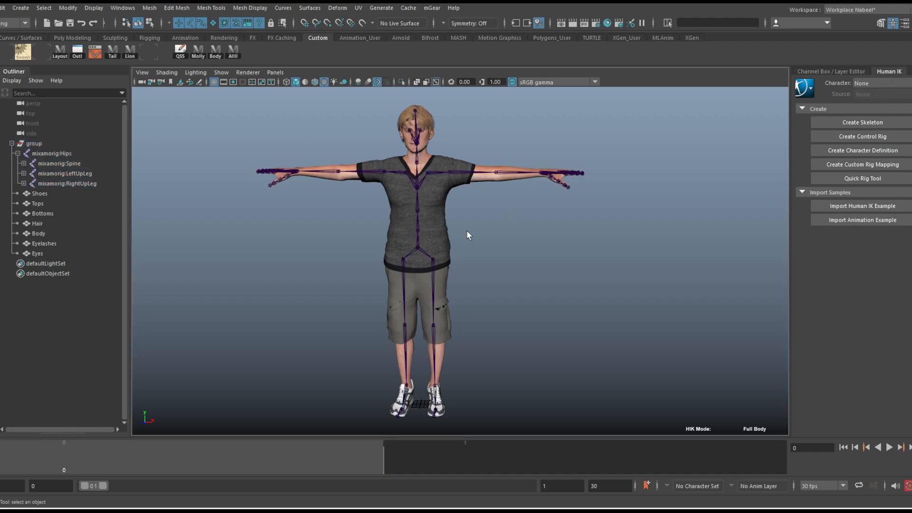
left_click(418, 252)
left_click(85, 155)
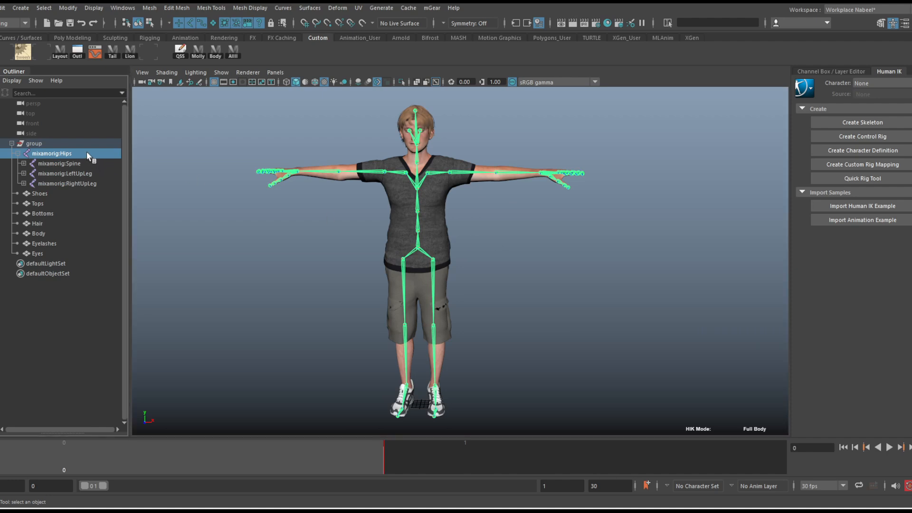
left_click(859, 135)
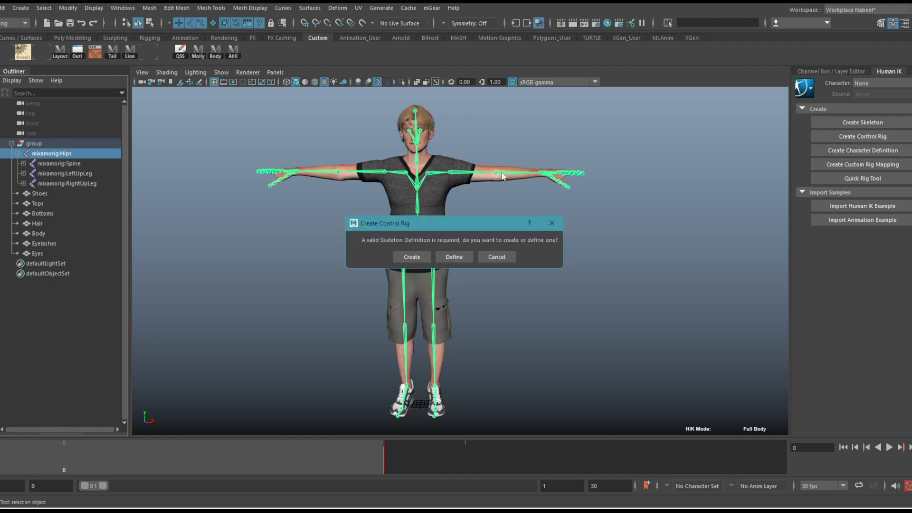
left_click_drag(458, 227, 477, 187)
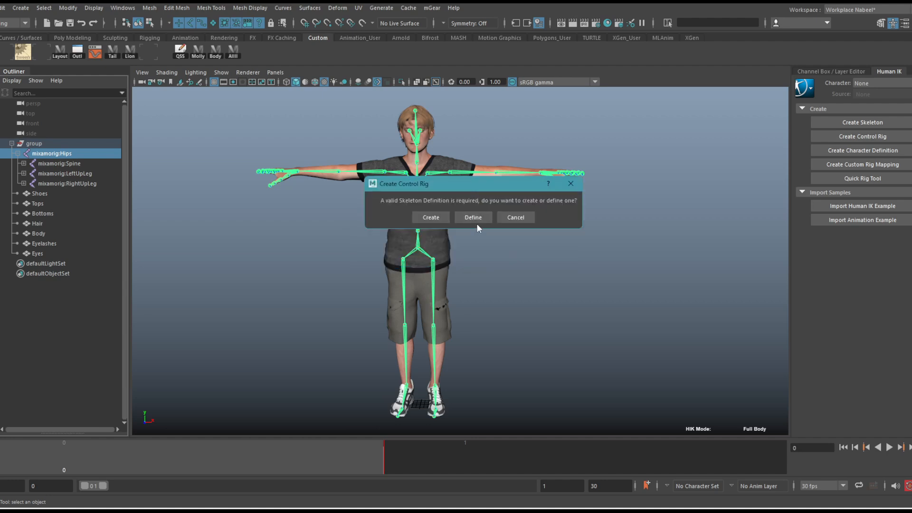
left_click(476, 217)
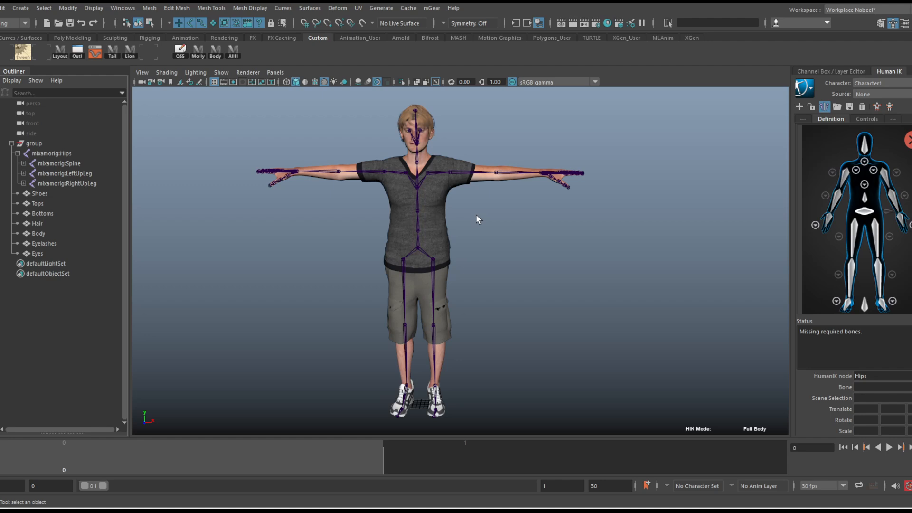
Extend the playback range so that it ends at frame 30
scroll(537, 236, "up", 5)
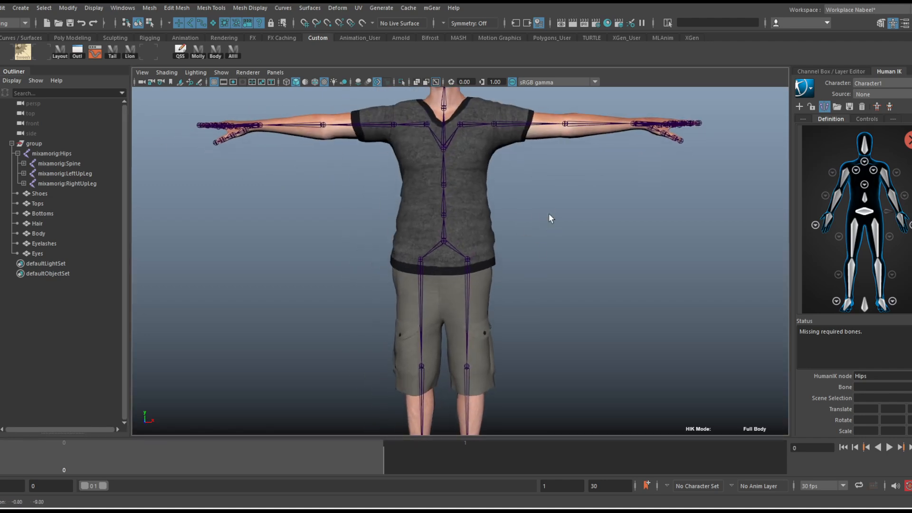
left_click_drag(104, 485, 569, 486)
Assign the skeleton's Hips joint to the Hips node of the HumanIK definition
middle_click_drag(458, 212, 485, 242, "alt")
left_click_drag(484, 242, 477, 243, "alt")
right_click_drag(478, 243, 494, 248, "alt")
middle_click_drag(494, 249, 485, 230, "alt")
left_click_drag(485, 231, 486, 230, "alt")
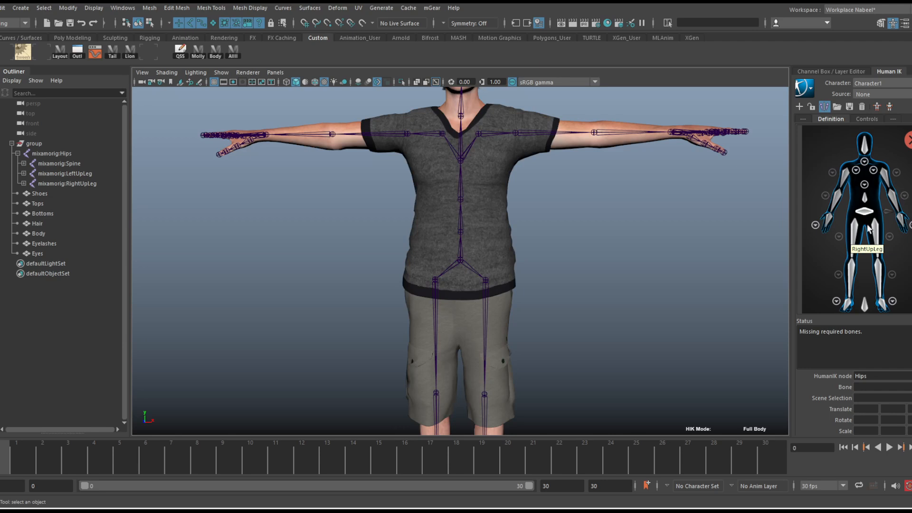
left_click(476, 274)
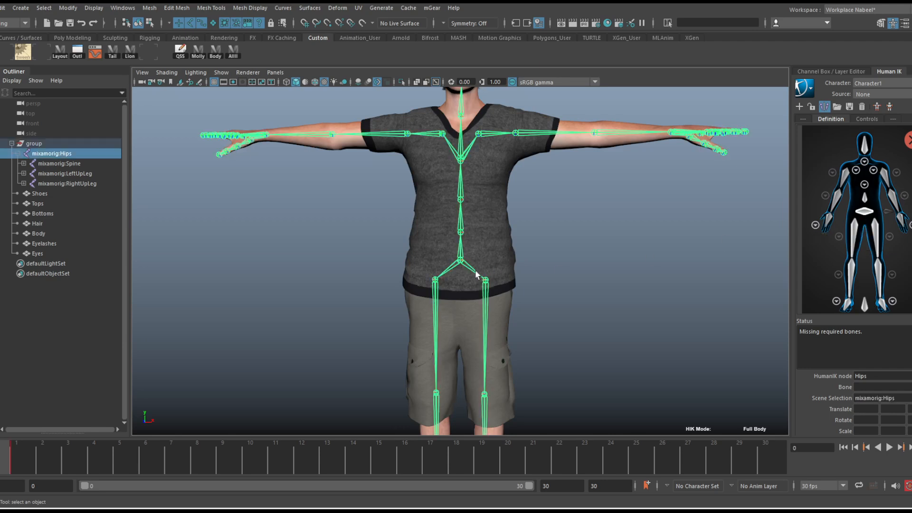
right_click(864, 213)
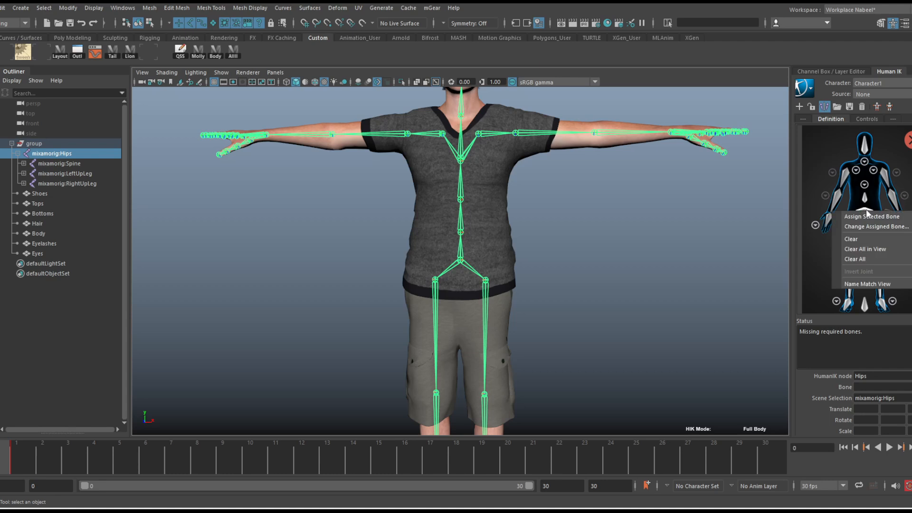
left_click(871, 217)
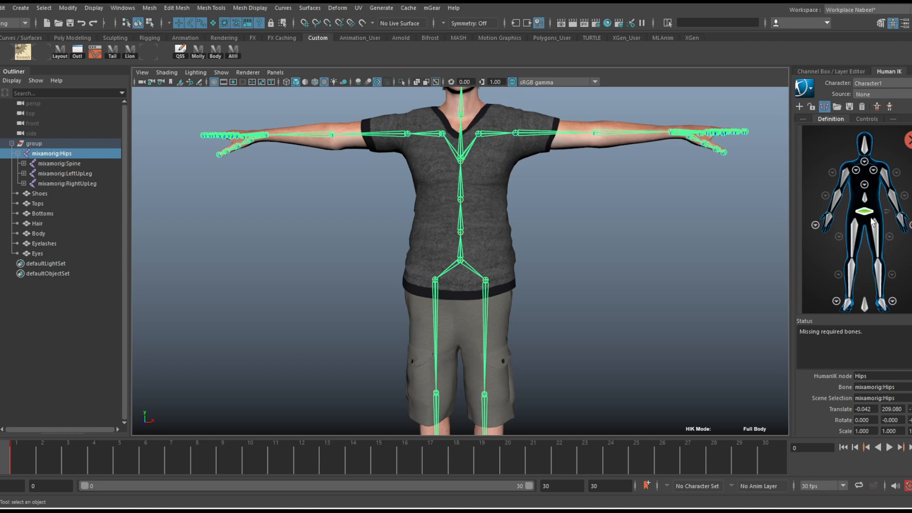
Examine where the Spine chain branches from the Hips by selecting the Spine and Hips joints in the viewport
left_click_drag(517, 244, 472, 254, "alt")
left_click(471, 255)
left_click(451, 266)
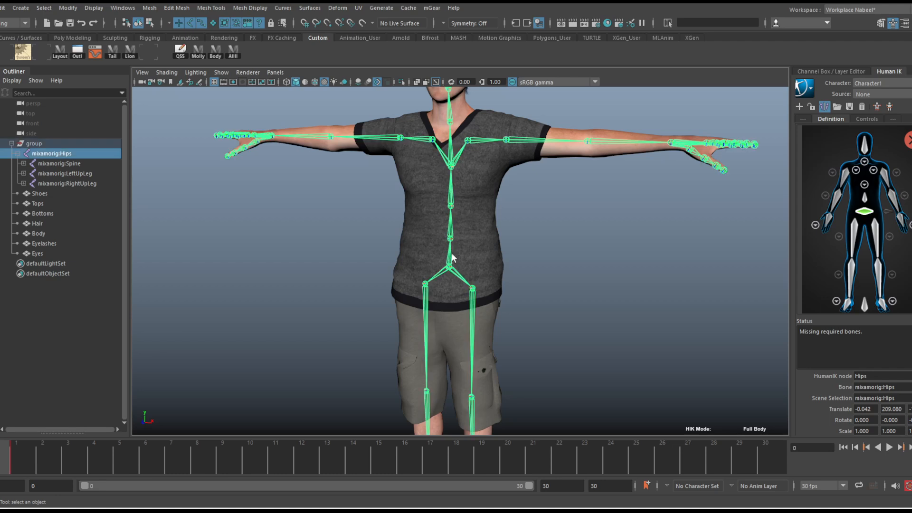
scroll(508, 257, "up", 2)
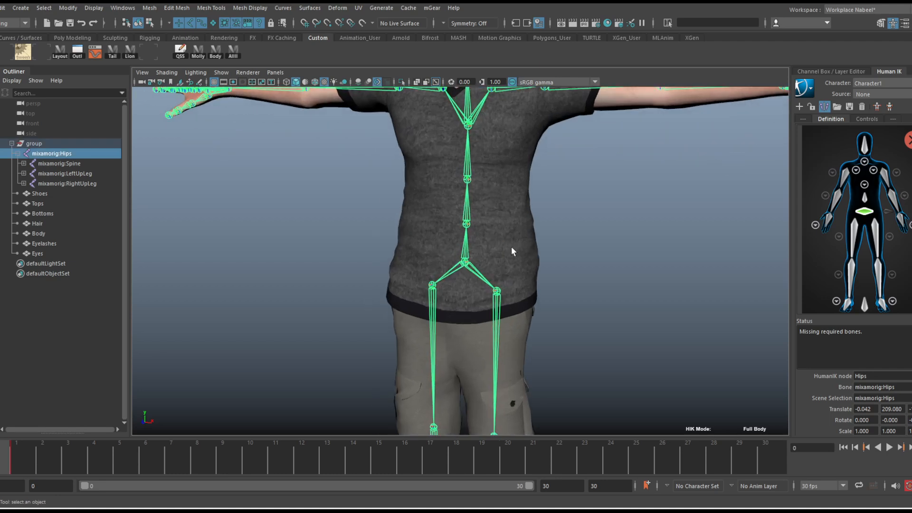
left_click_drag(512, 251, 505, 247, "alt")
left_click(469, 213)
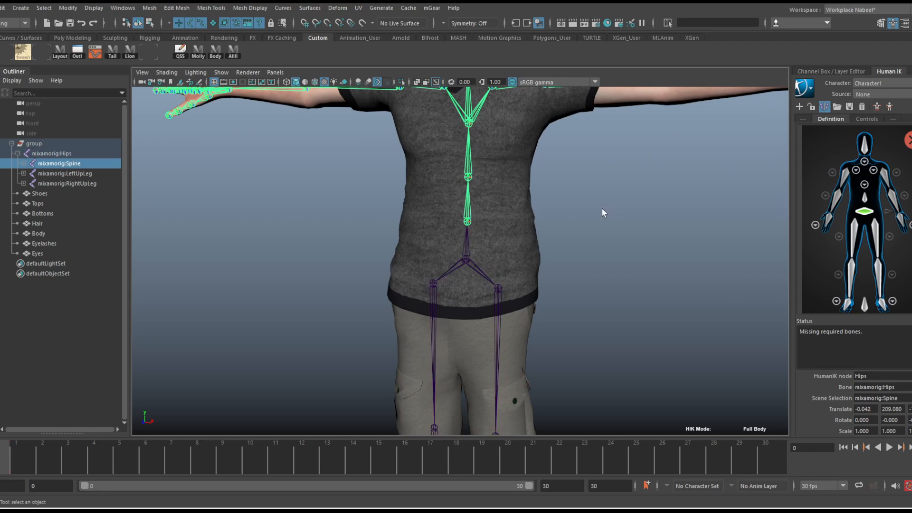
left_click(602, 208)
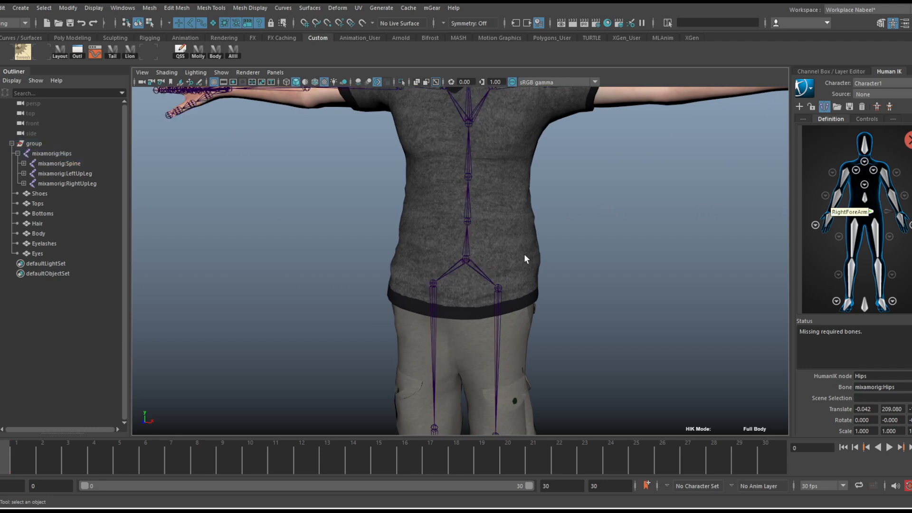
left_click(466, 250)
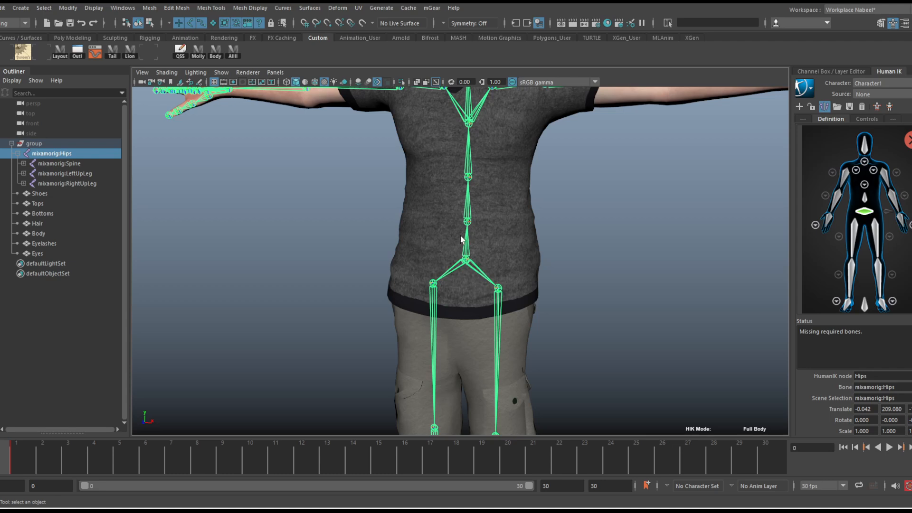
Assign the Spine joint directly above the hips to the Spine node of the HumanIK definition
scroll(470, 232, "up", 5)
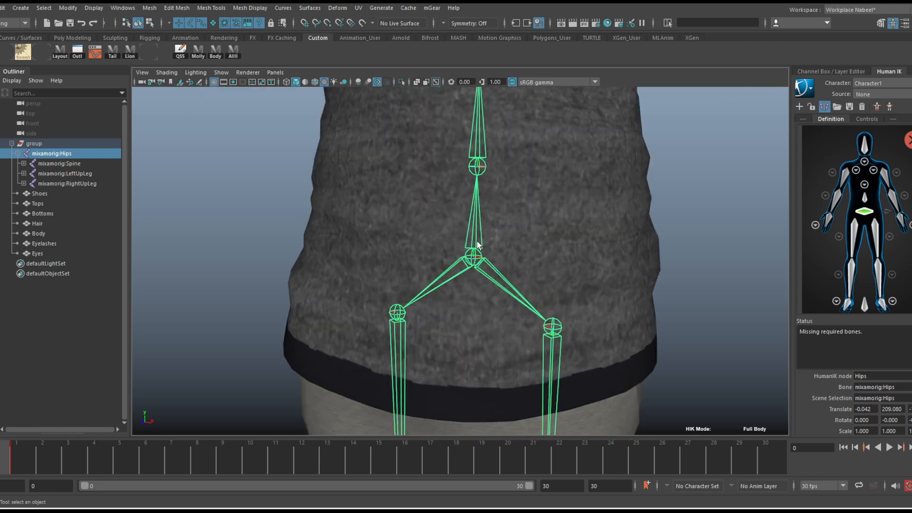
left_click_drag(546, 271, 483, 212, "alt")
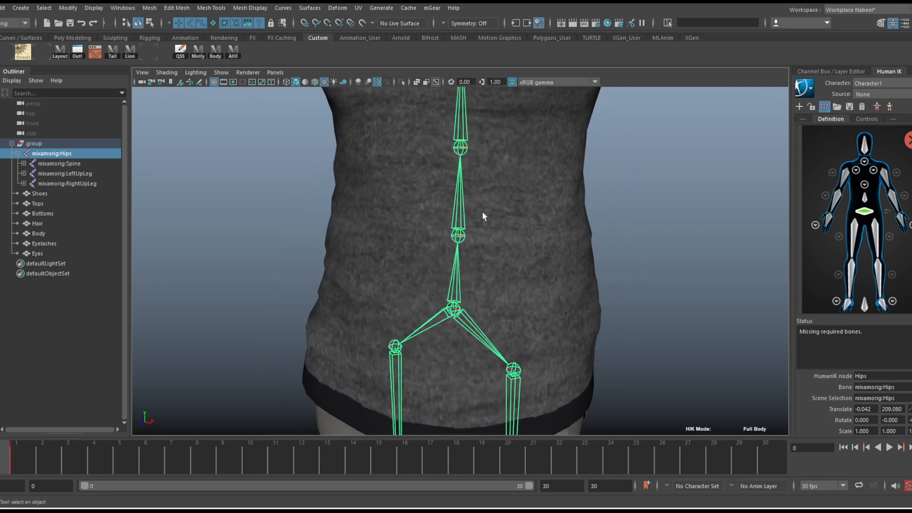
left_click(462, 205)
key("f")
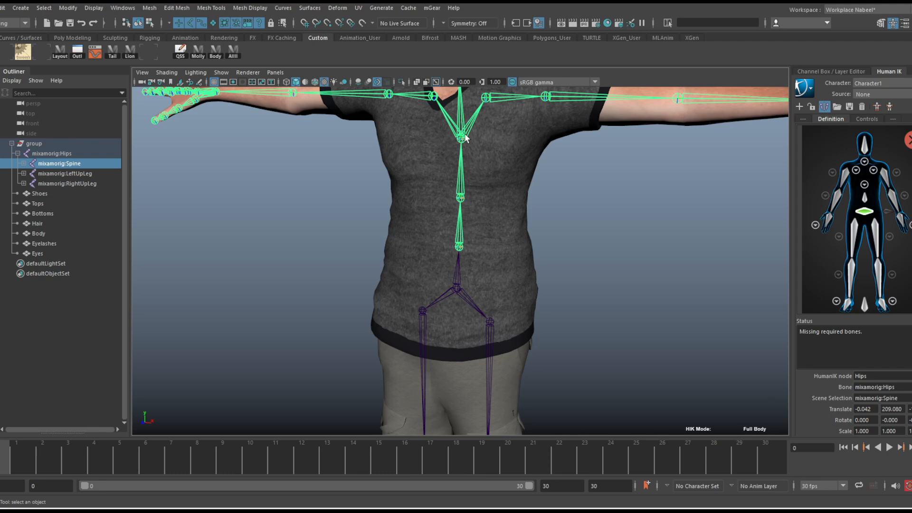
left_click(864, 204)
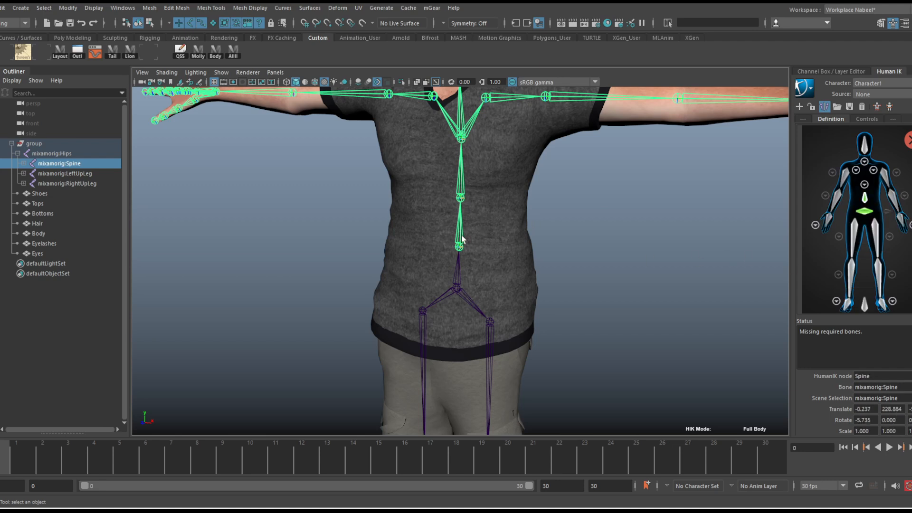
Open the detailed spine view of the definition and assign the Spine1 joint to the lowest node, Spine1
left_click(864, 184)
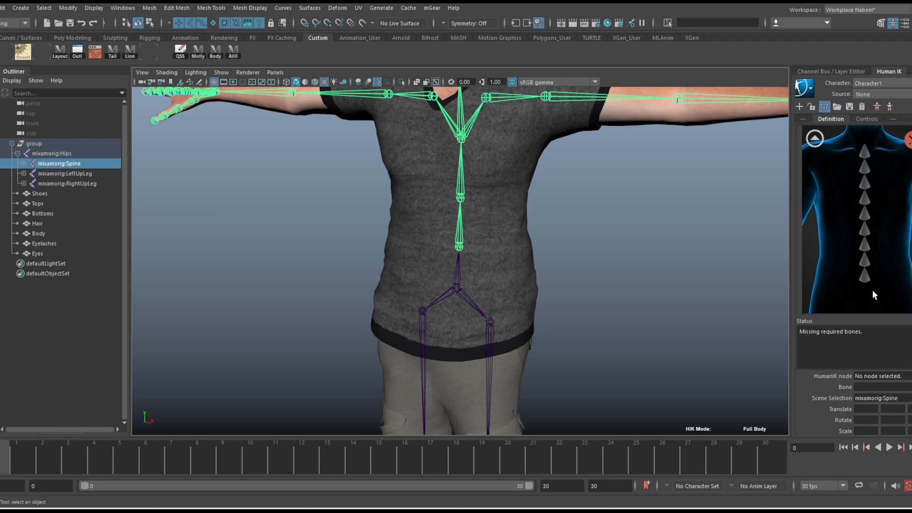
left_click(865, 276)
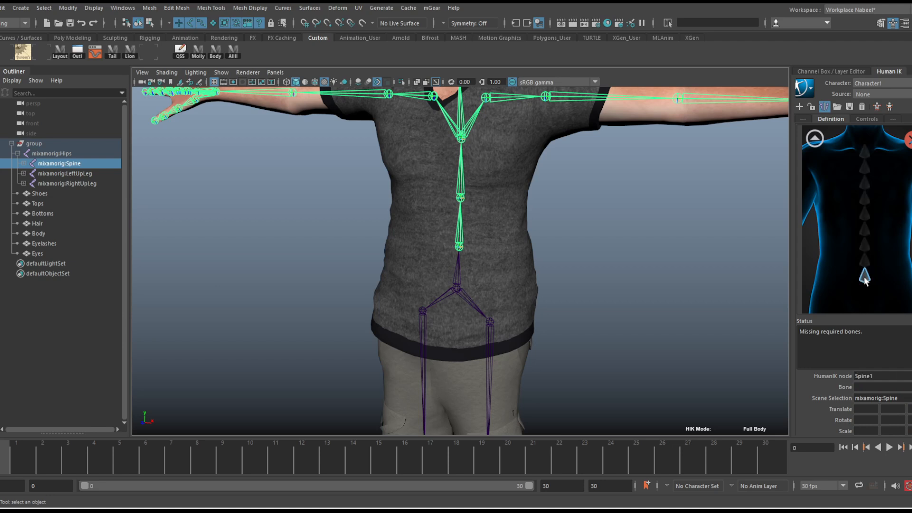
left_click(461, 186)
left_click_drag(579, 198, 572, 232, "alt")
middle_click_drag(583, 221, 574, 223, "alt")
left_click_drag(574, 222, 557, 224, "alt")
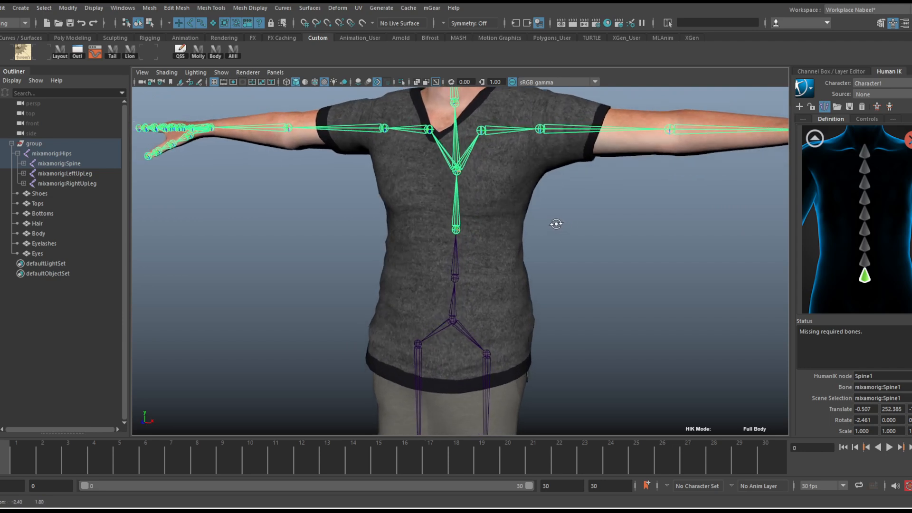
Assign the Spine2 joint at the chest to the Spine2 node and return to the full-body view
left_click(864, 261)
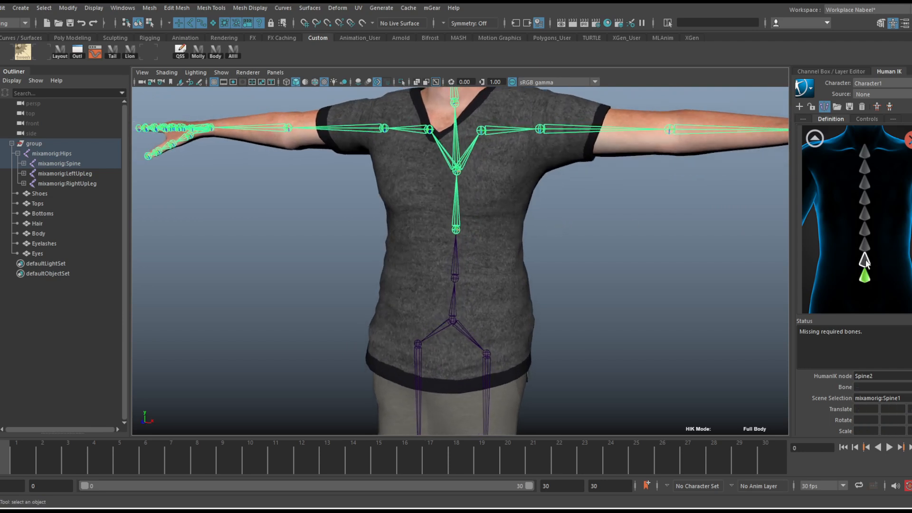
left_click(468, 161)
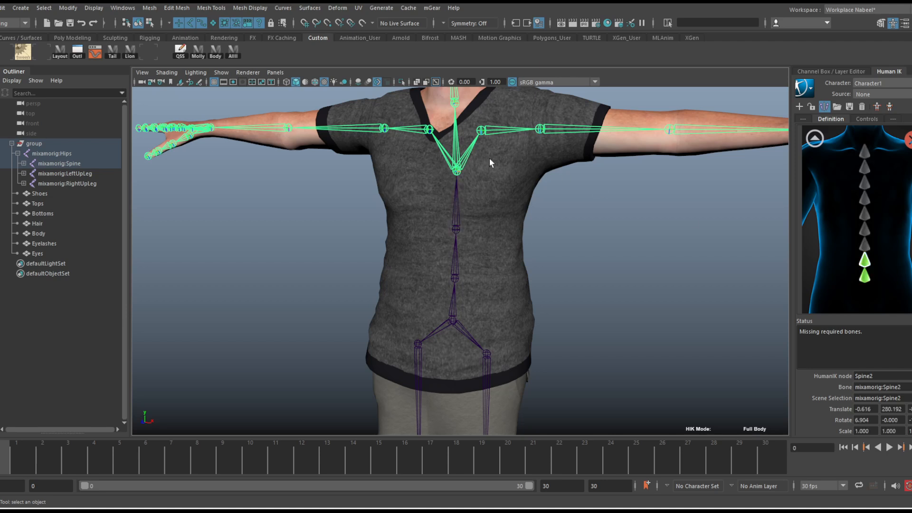
middle_click_drag(511, 150, 502, 193, "alt")
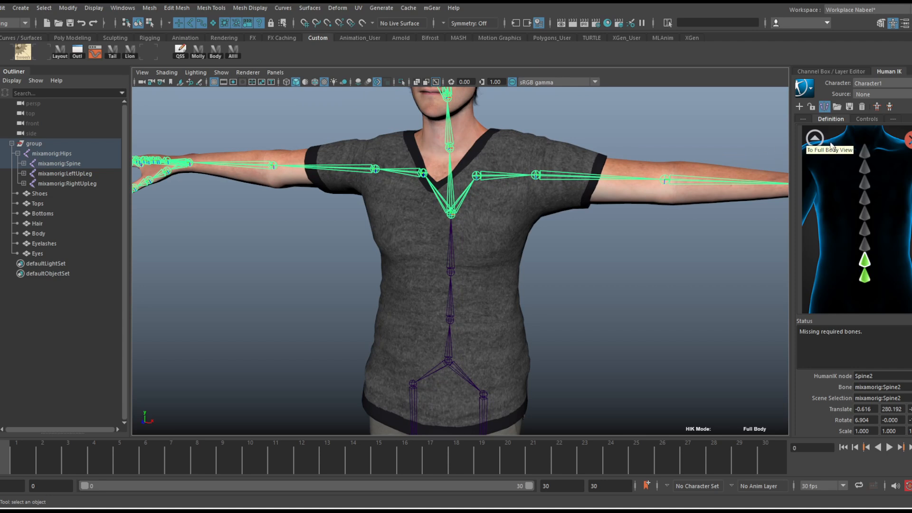
left_click(814, 138)
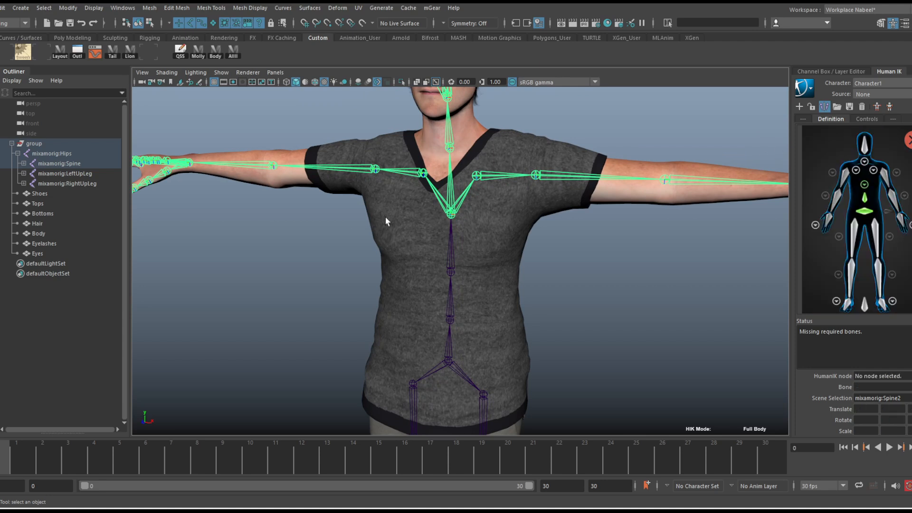
Select the Neck joint in the viewport
left_click_drag(444, 190, 451, 192, "alt")
left_click(463, 144)
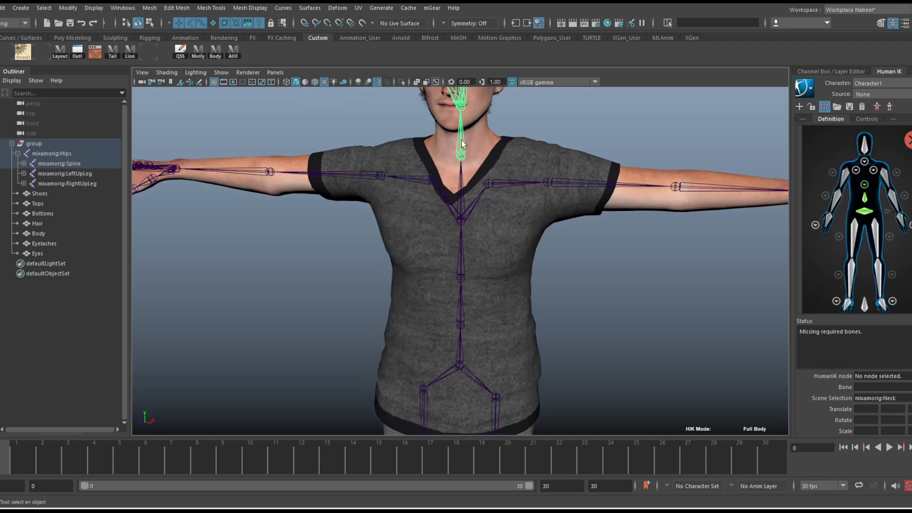
left_click_drag(499, 145, 488, 158, "alt")
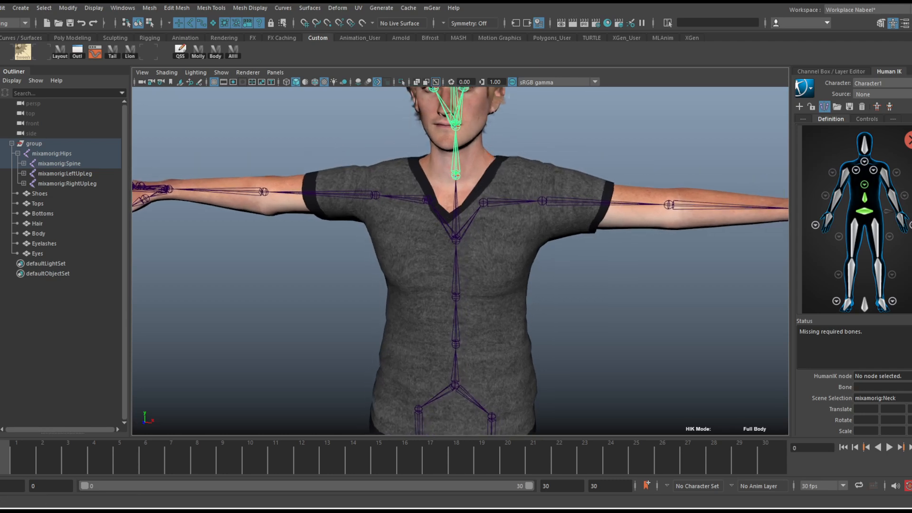
left_click_drag(497, 237, 498, 197, "alt")
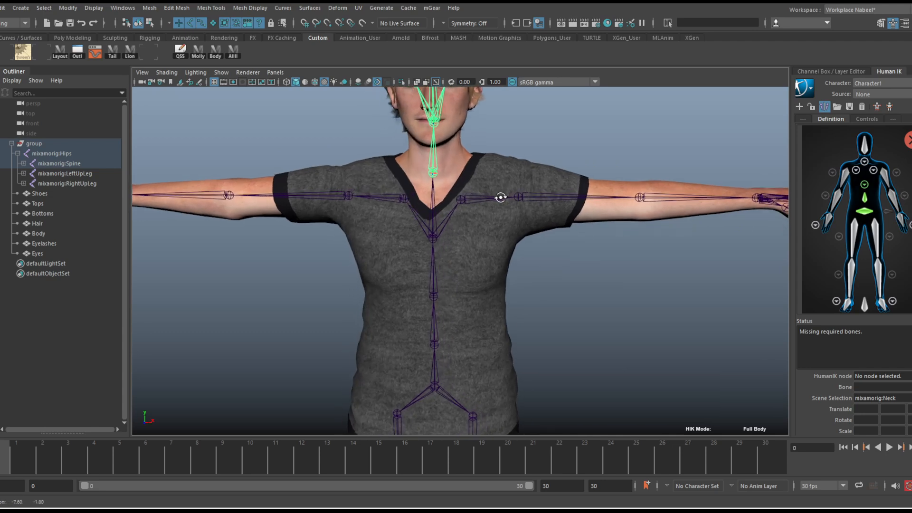
Assign the LeftShoulder joint, together with its mirrored RightShoulder, to the HumanIK shoulder nodes and return to the full-body view
left_click(874, 170)
left_click_drag(517, 251, 514, 247, "alt")
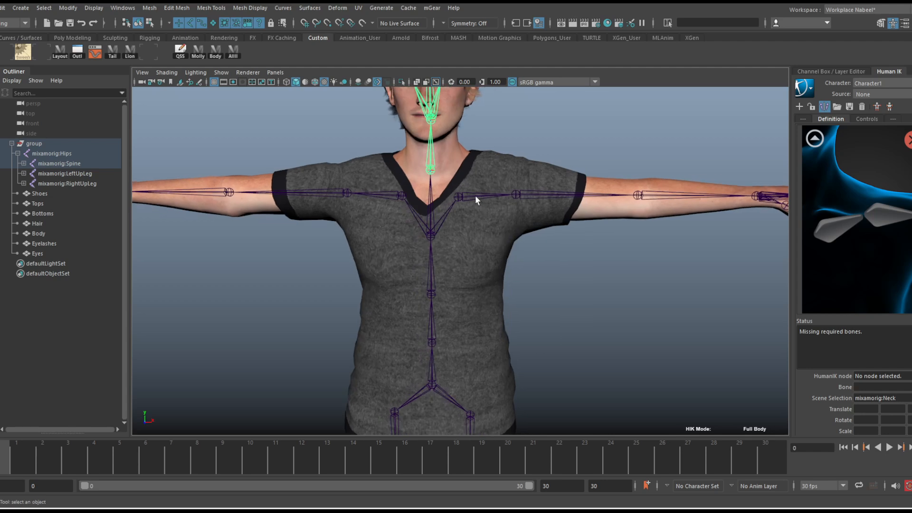
left_click(831, 233)
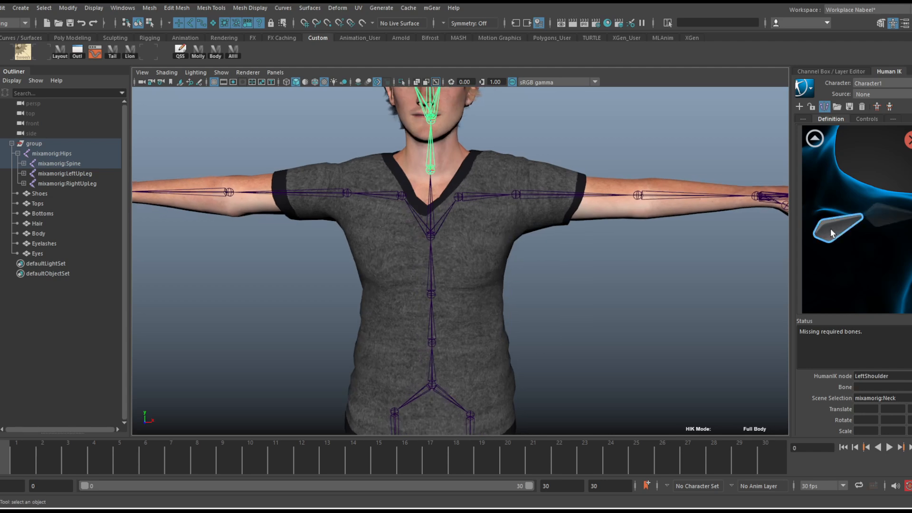
left_click(473, 196)
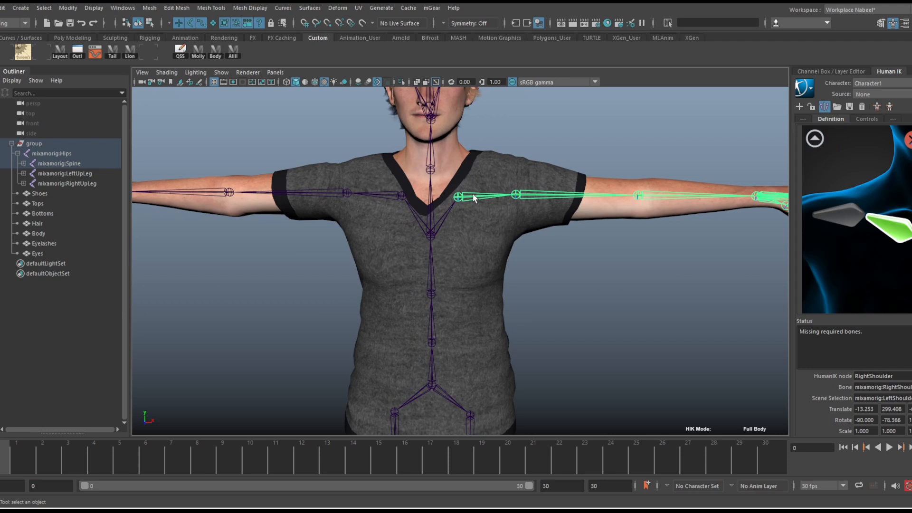
right_click_drag(653, 259, 608, 257, "alt")
middle_click_drag(608, 256, 568, 247, "alt")
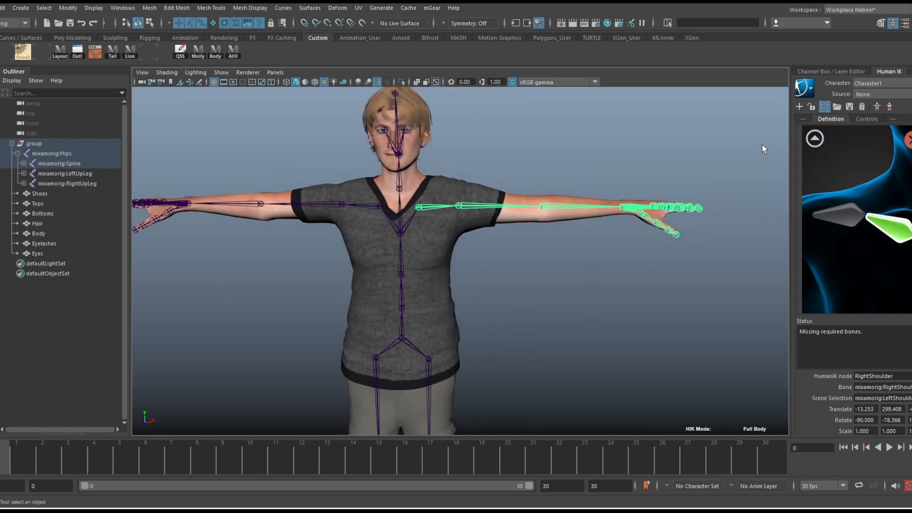
left_click(815, 138)
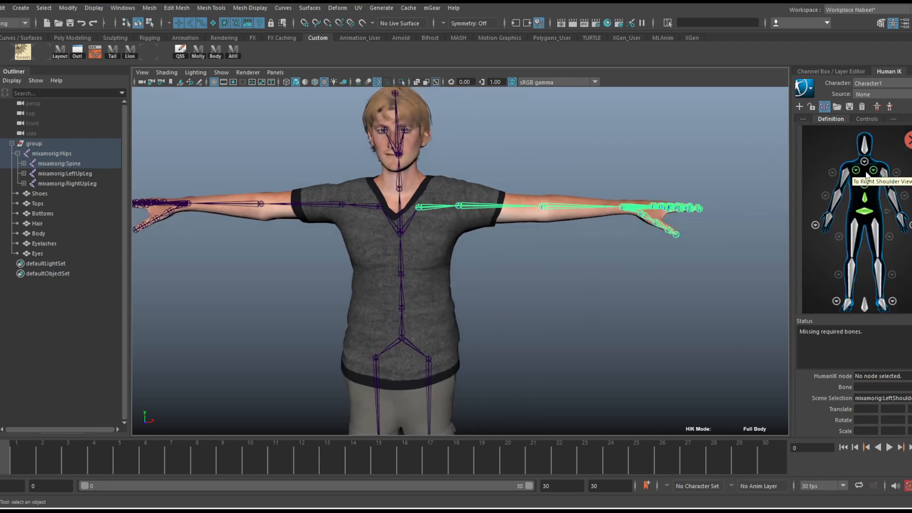
Assign the LeftArm and LeftForeArm joints, with their mirrored right-side joints, to the HumanIK arm and forearm nodes
middle_click_drag(447, 211, 495, 219, "alt")
right_click_drag(495, 219, 650, 216, "alt")
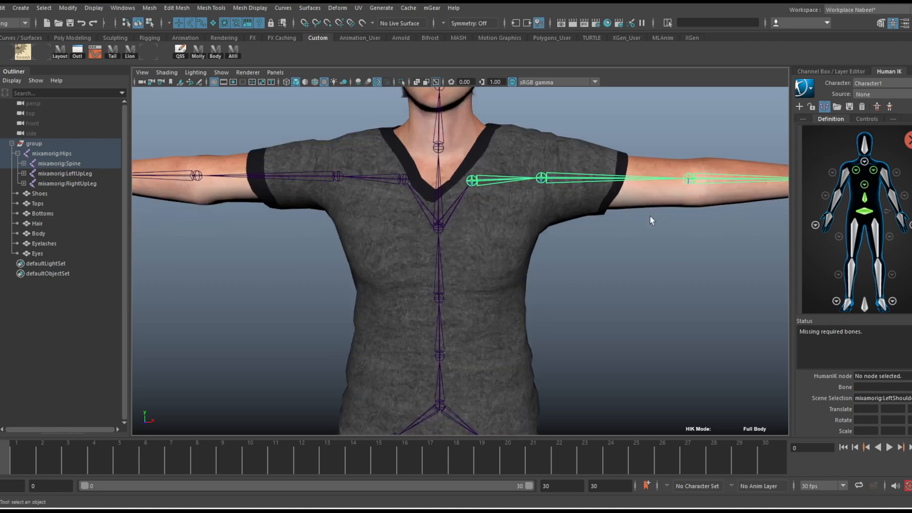
middle_click_drag(636, 209, 553, 218, "alt")
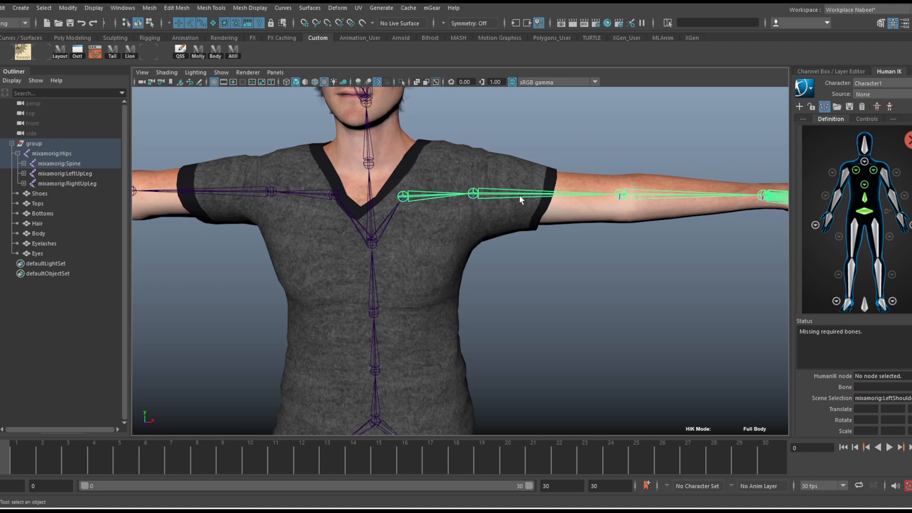
left_click(885, 179)
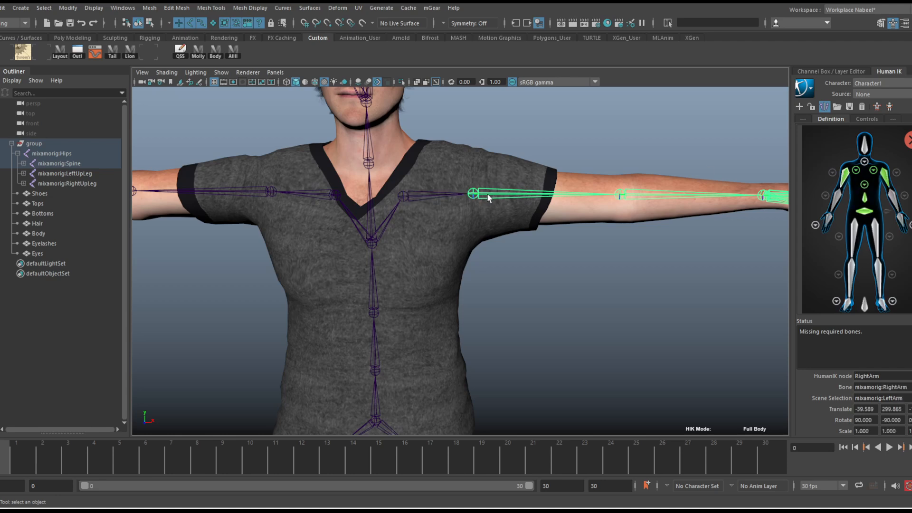
key("f")
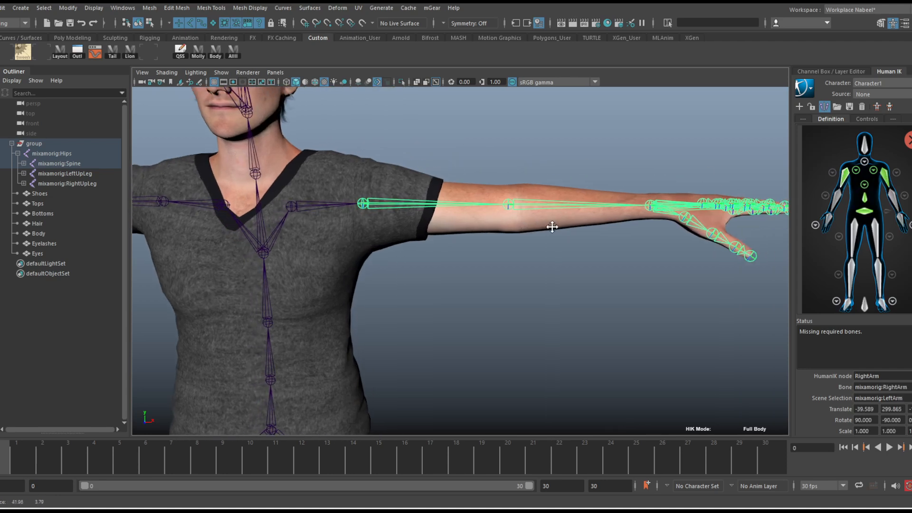
left_click(522, 207)
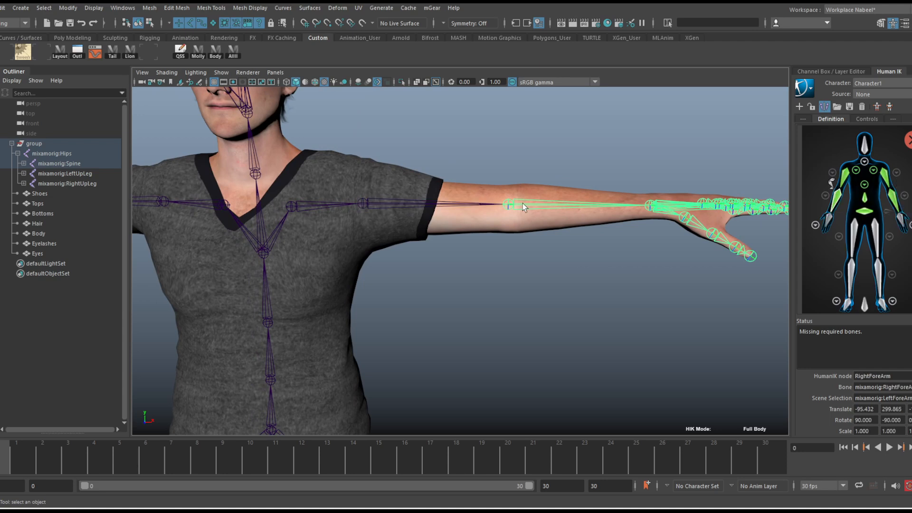
Assign the LeftHand joint, together with its mirrored RightHand, to the HumanIK hand nodes
left_click_drag(614, 243, 617, 269, "alt")
right_click_drag(617, 269, 666, 255, "alt")
middle_click_drag(666, 254, 549, 215, "alt")
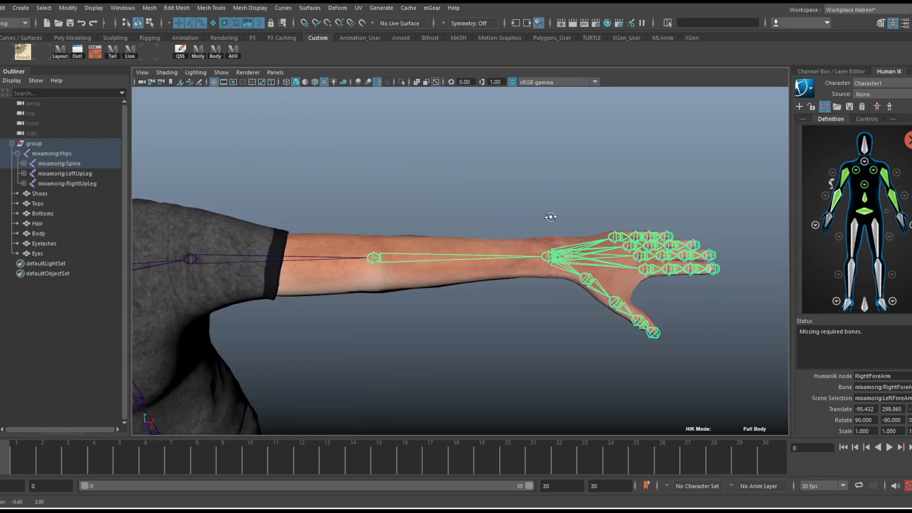
left_click(594, 260)
Assign the Neck joint to the lowest node in the detailed neck view and return to the full-body view
right_click_drag(596, 261, 527, 218, "alt")
middle_click_drag(528, 219, 571, 200, "alt")
left_click_drag(570, 200, 565, 157, "alt")
middle_click_drag(368, 158, 431, 168, "alt")
middle_click_drag(610, 193, 674, 268, "alt")
right_click_drag(528, 204, 653, 205, "alt")
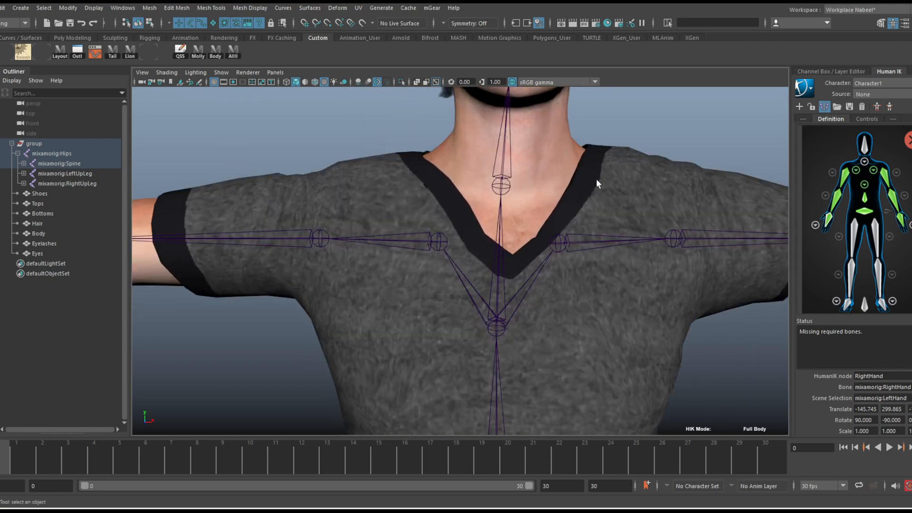
middle_click_drag(597, 179, 621, 205, "alt")
left_click_drag(627, 207, 595, 209, "alt")
right_click_drag(487, 192, 449, 187, "alt")
middle_click_drag(449, 187, 459, 208, "alt")
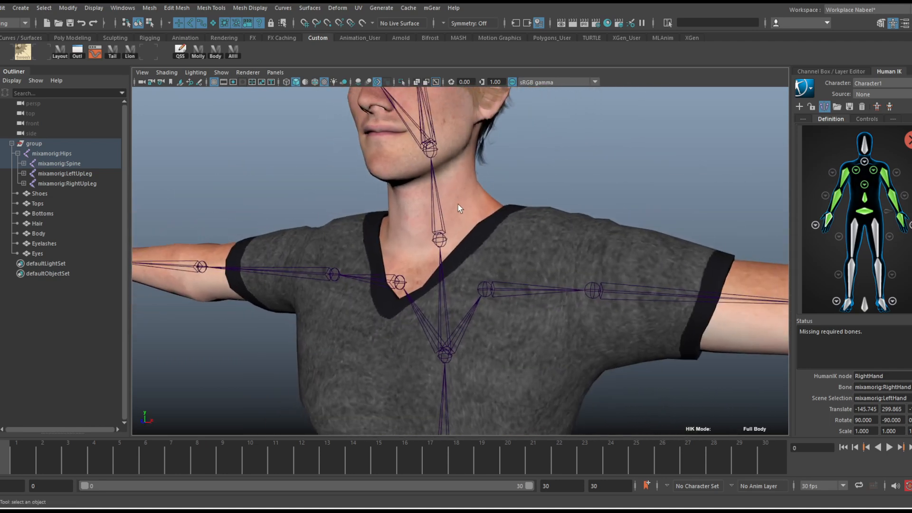
left_click(865, 161)
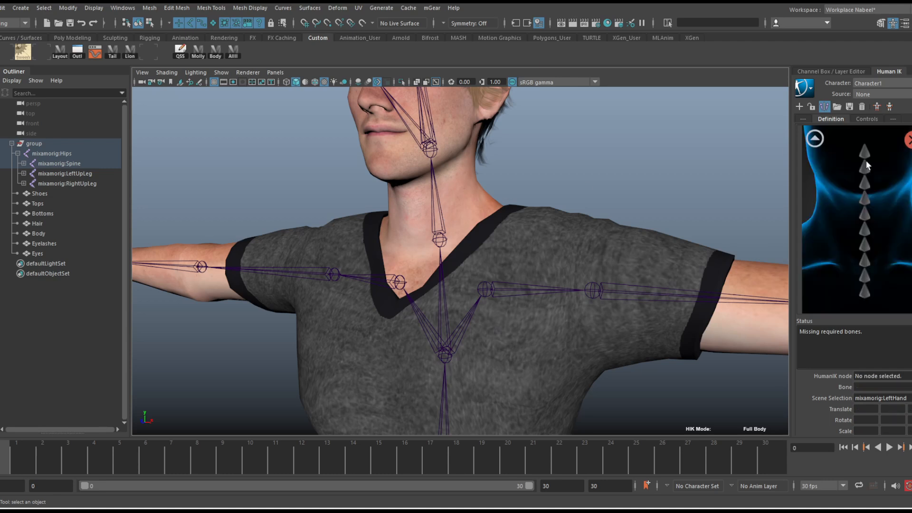
left_click(864, 291)
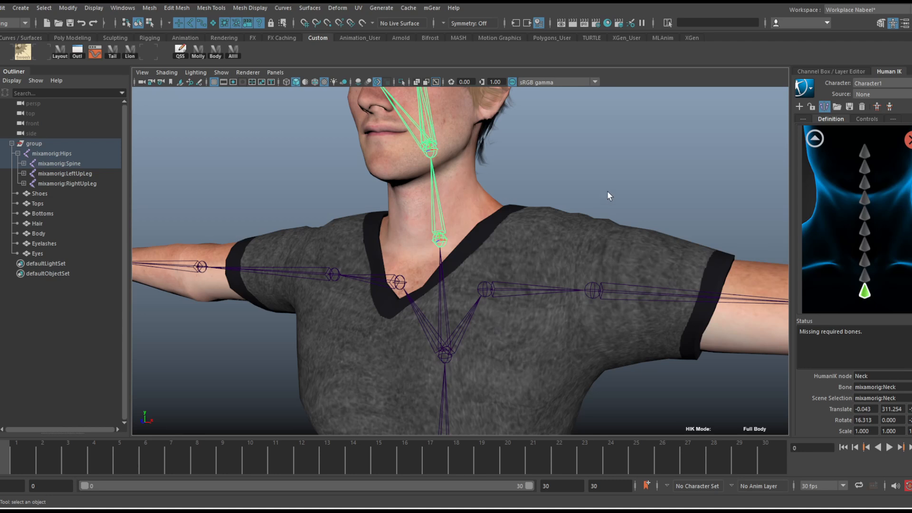
left_click(815, 138)
Select the LeftArm joint and examine the arm's joint chain against the definition's elbow roll slot
middle_click_drag(513, 133, 524, 176, "alt")
mouse_move(525, 176)
left_mouse_down("alt")
mouse_move(572, 163)
mouse_move(539, 182)
mouse_move(570, 177)
mouse_move(538, 182)
left_mouse_up("alt")
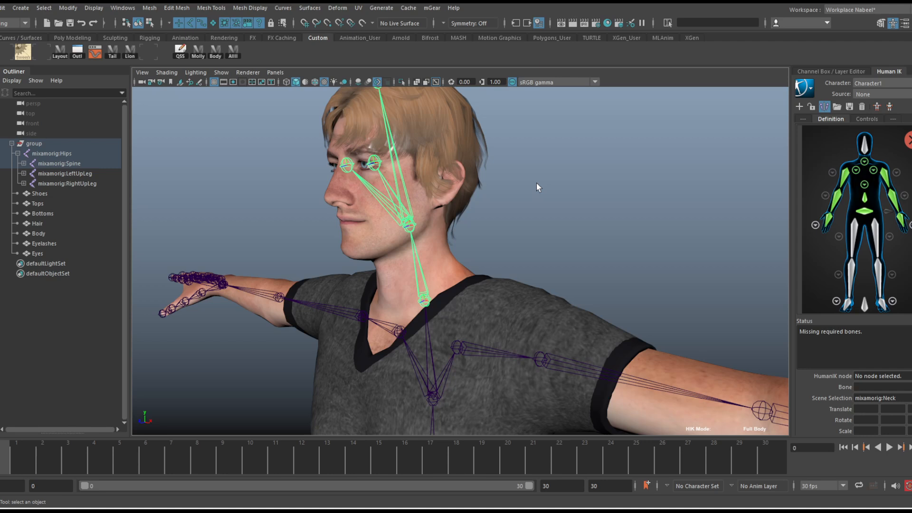
left_click_drag(479, 185, 678, 236, "alt")
middle_click_drag(677, 237, 565, 257, "alt")
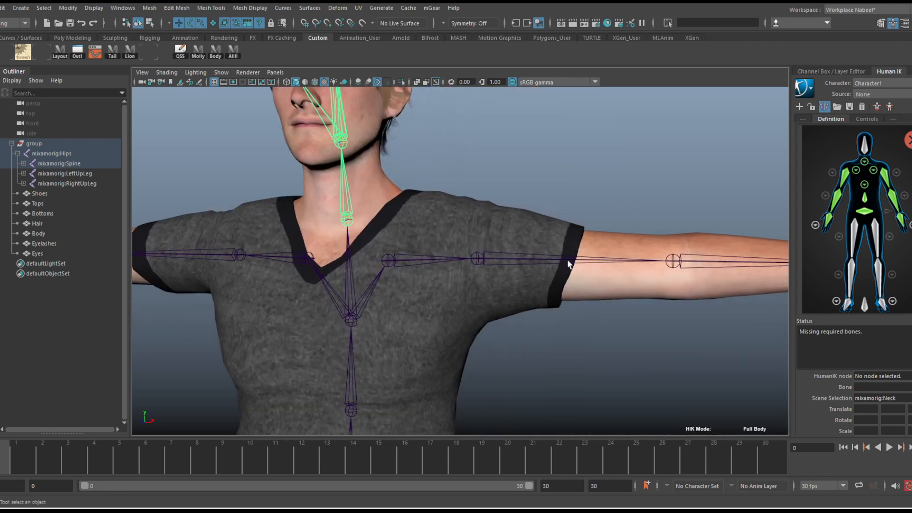
left_click(571, 261)
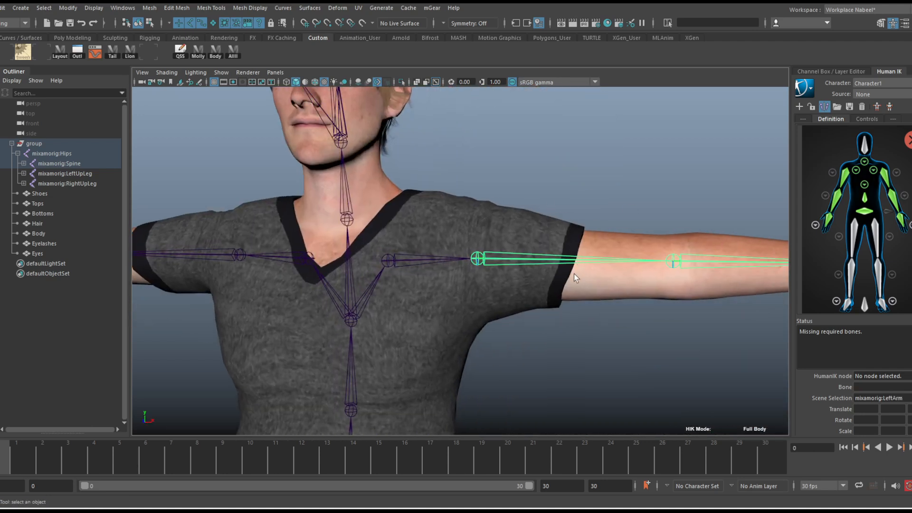
middle_click_drag(672, 217, 546, 185, "alt")
scroll(563, 200, "down", 2)
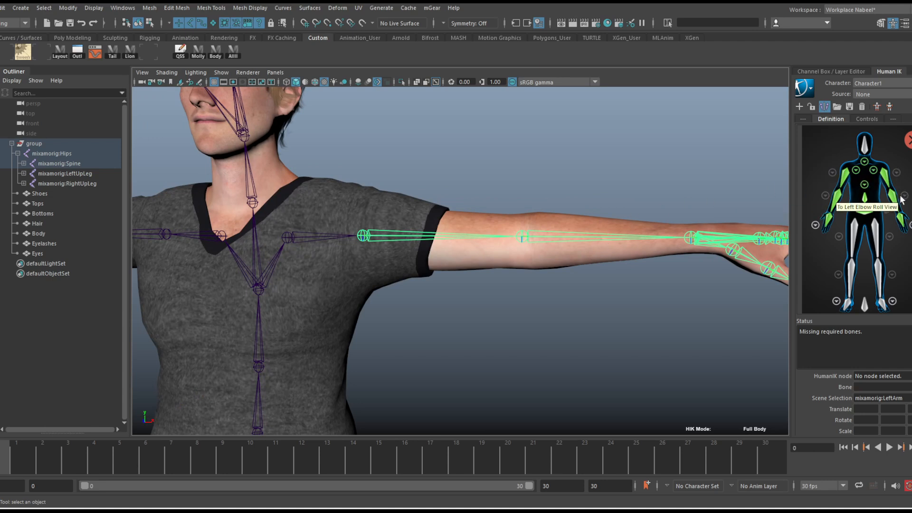
scroll(546, 230, "down", 2)
middle_click_drag(466, 239, 592, 244, "alt")
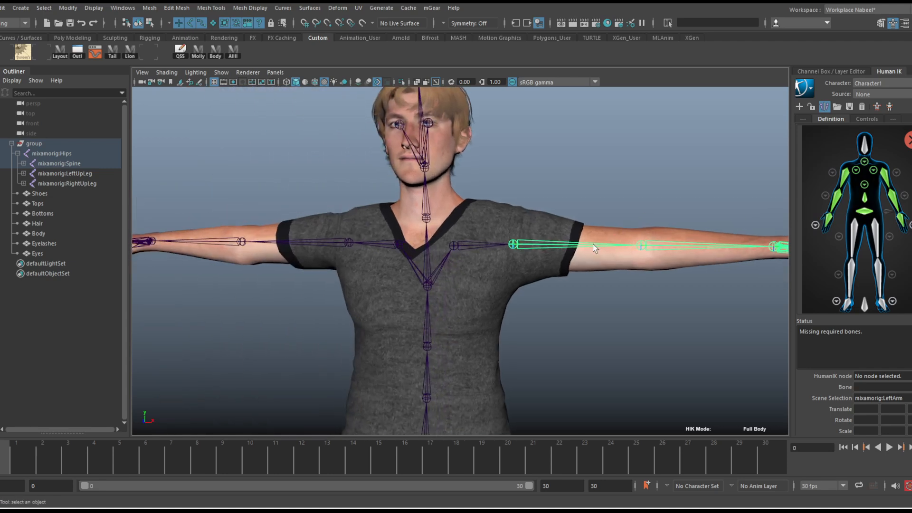
Assign the Head joint at the base of the skull to the HumanIK Head node
middle_click_drag(506, 248, 523, 260, "alt")
scroll(665, 245, "up", 6)
middle_click_drag(531, 133, 649, 280, "alt")
left_click_drag(648, 280, 616, 266, "alt")
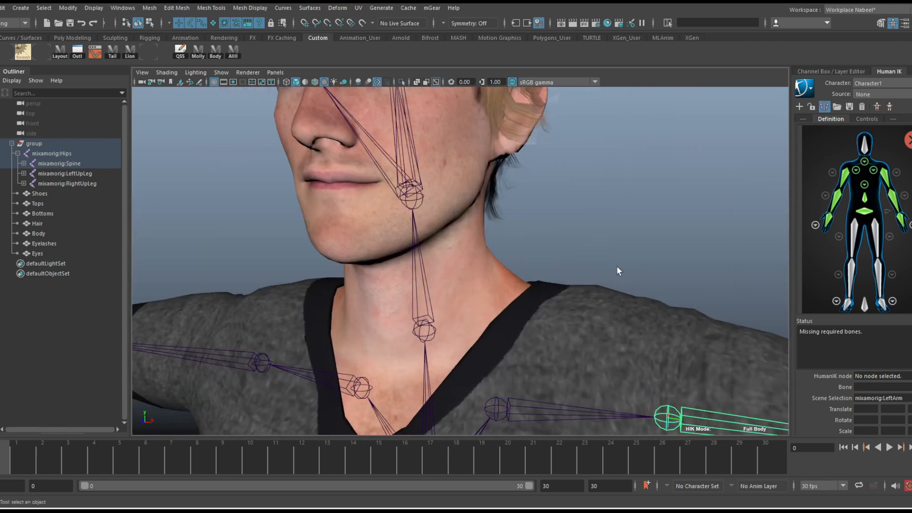
middle_click_drag(427, 202, 480, 254, "alt")
left_click_drag(479, 254, 429, 248, "alt")
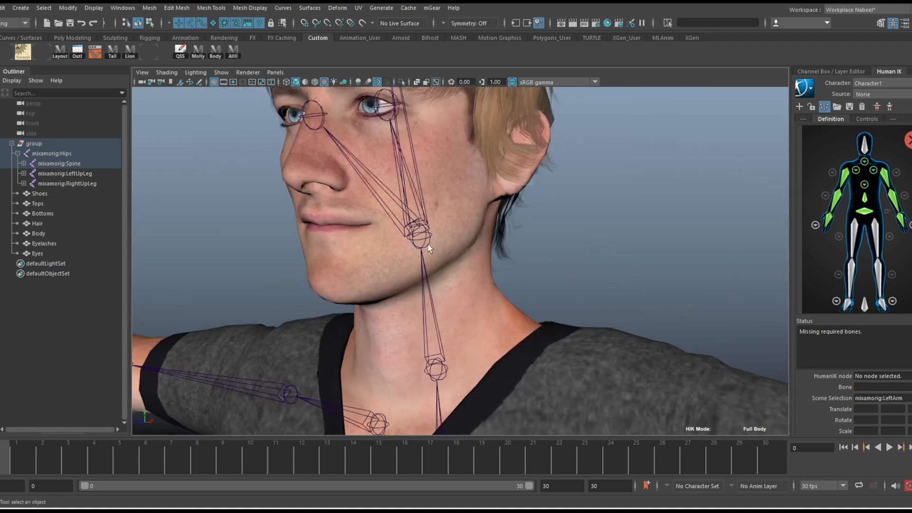
left_click(863, 148)
left_click(412, 226)
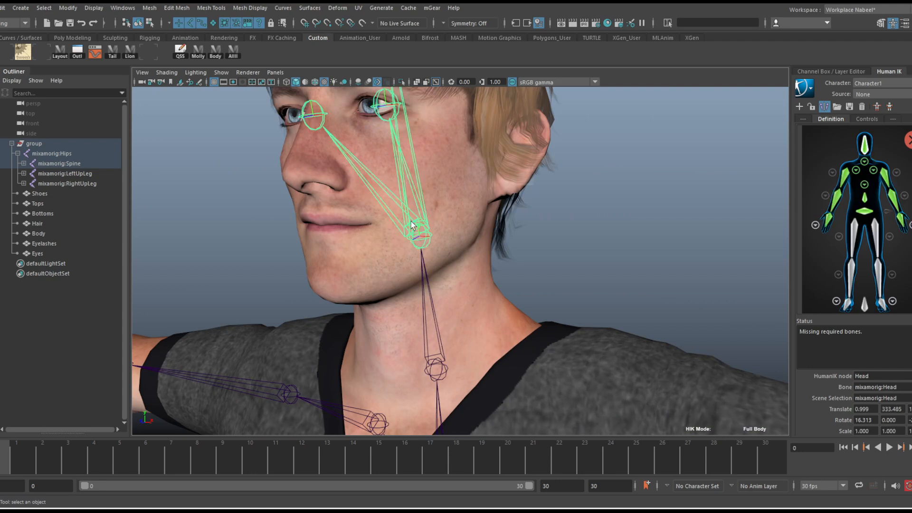
Assign the LeftUpLeg joint, together with its mirrored RightUpLeg, to the HumanIK upper-leg nodes
right_click_drag(523, 239, 324, 224, "alt")
middle_click_drag(323, 224, 289, 168, "alt")
right_click_drag(334, 222, 427, 280, "alt")
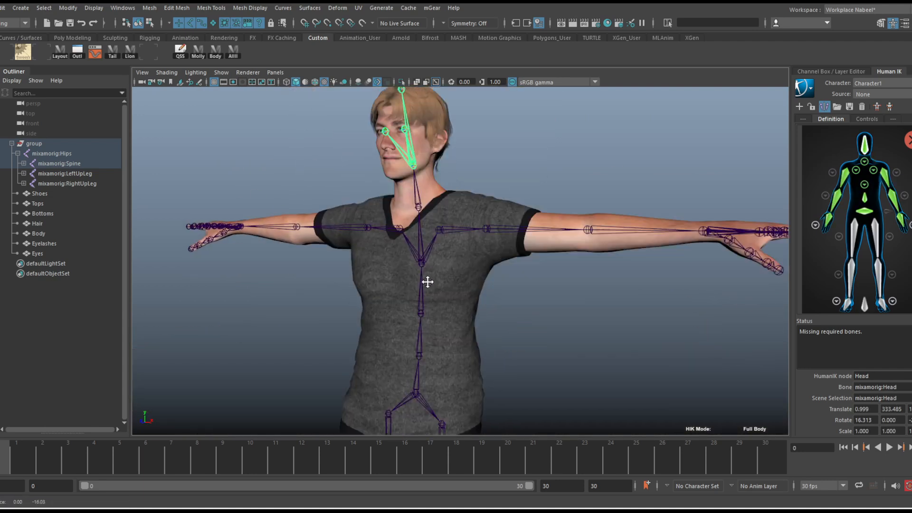
middle_click_drag(427, 280, 425, 133, "alt")
left_click_drag(415, 214, 400, 230, "alt")
middle_click_drag(400, 230, 494, 143, "alt")
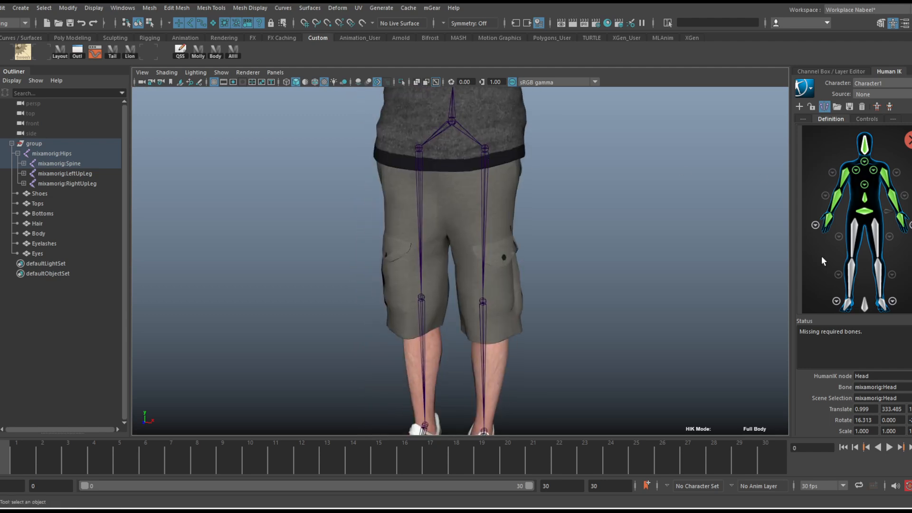
left_click(876, 232)
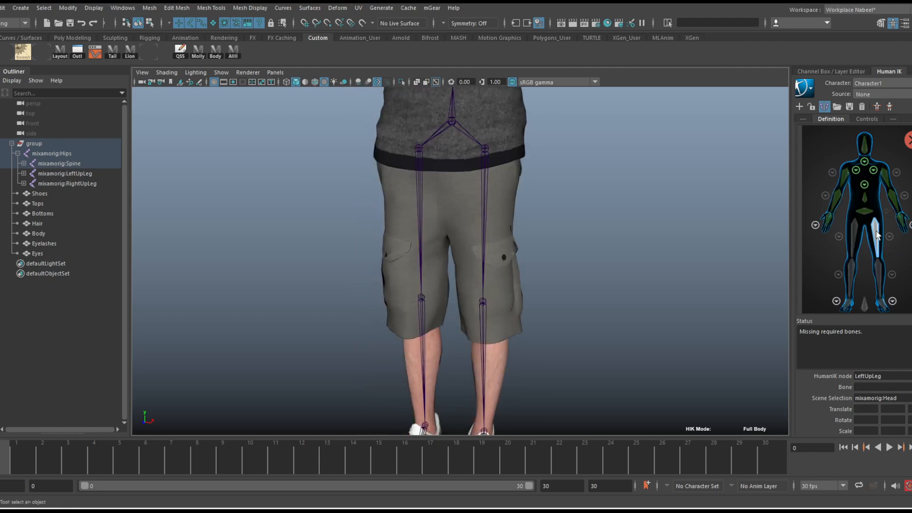
left_click(483, 200)
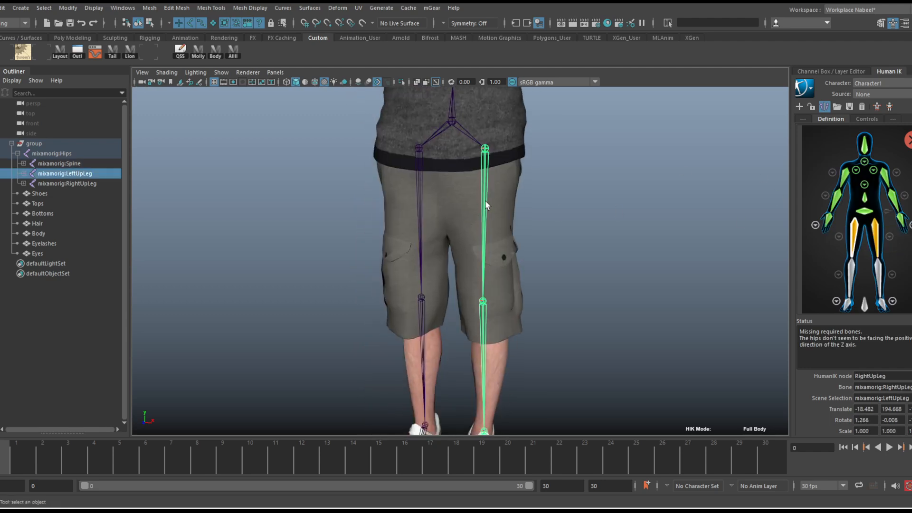
Assign the LeftLeg and LeftFoot joints, with their mirrored right-side joints, to the HumanIK lower-leg and foot nodes
left_click(880, 274)
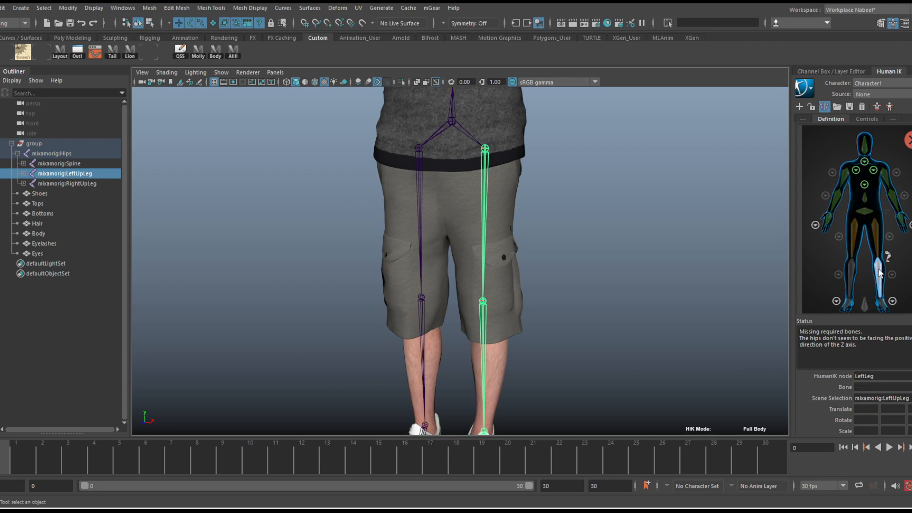
left_click(480, 327)
key("f")
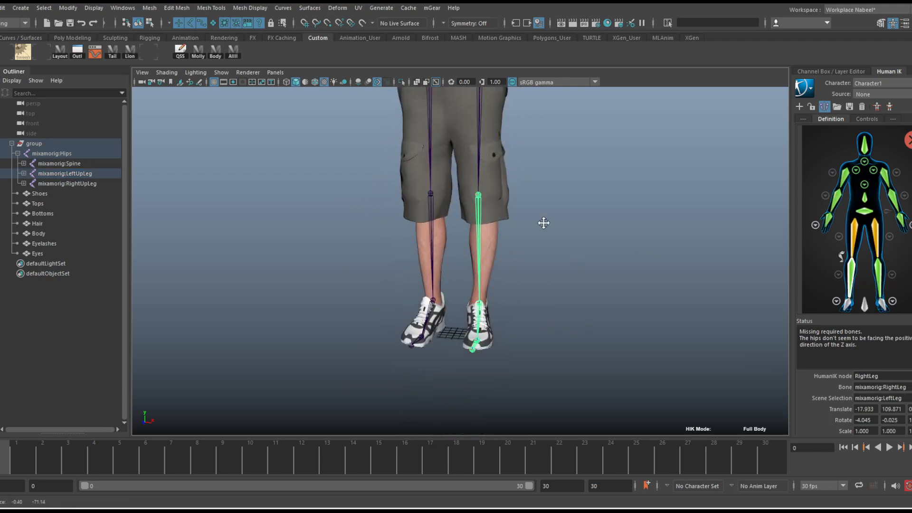
left_click(881, 304)
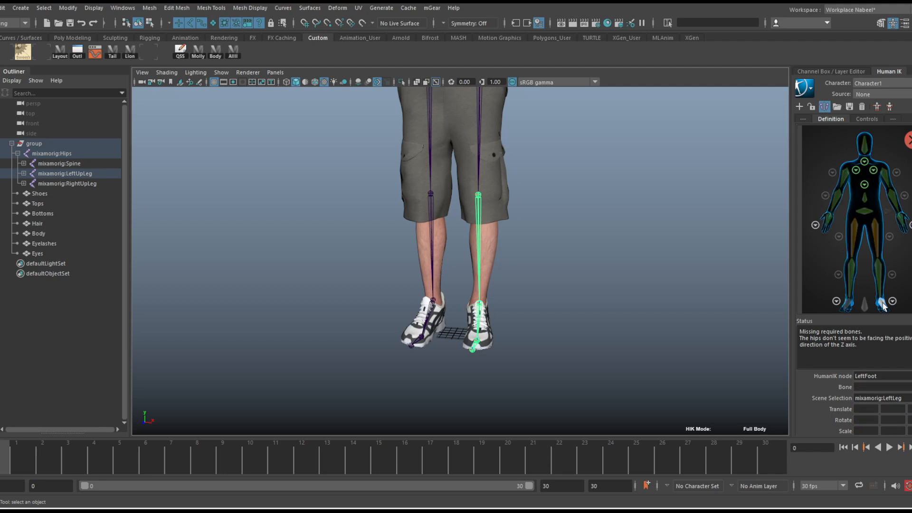
left_click(479, 315)
Inspect the upper-leg nodes and the validation status of the character definition against the character's hips
left_click_drag(562, 306, 489, 268, "alt")
middle_click_drag(484, 249, 480, 327, "alt")
left_click_drag(435, 323, 496, 329, "alt")
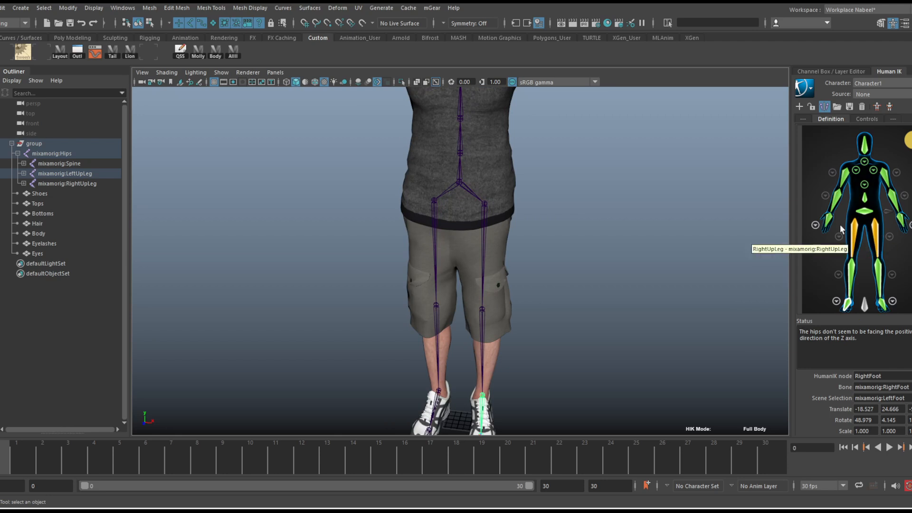
left_click_drag(570, 240, 520, 228, "alt")
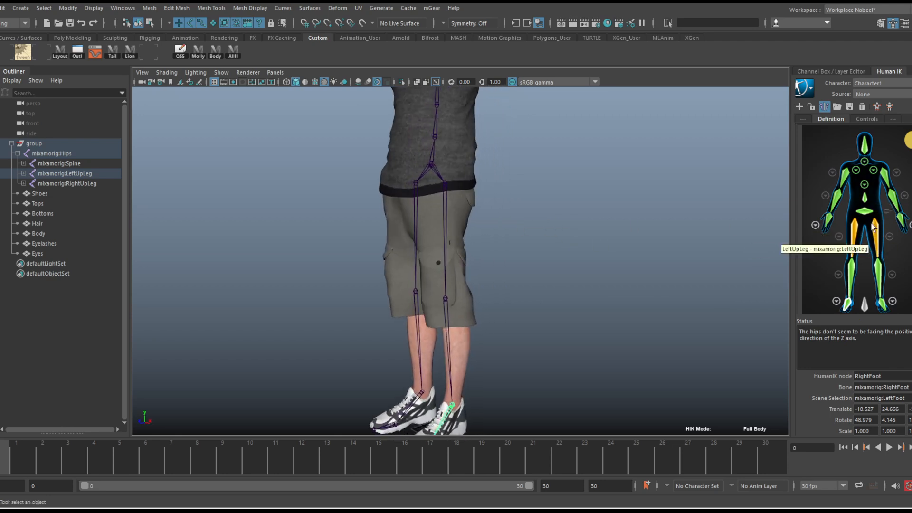
mouse_move(908, 141)
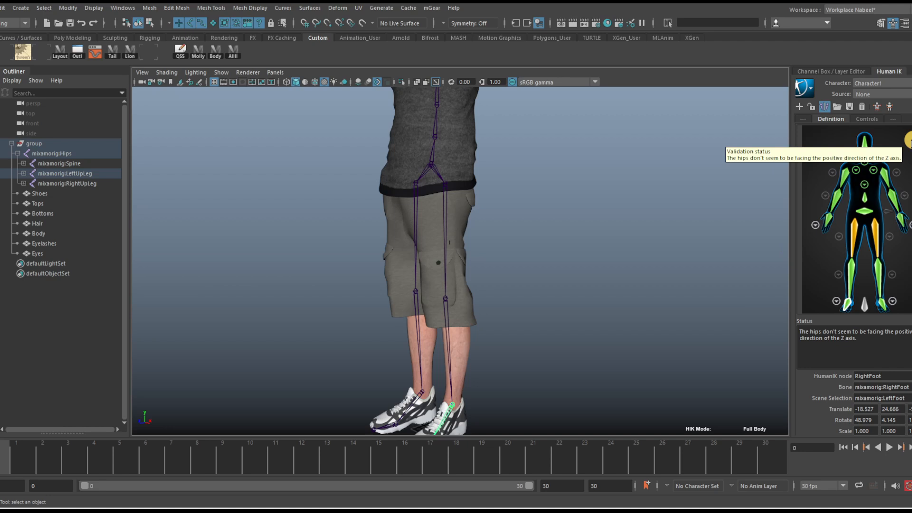
Select the Hips joint, delete its key at frame 1 and return the timeline to frame 0
left_click(446, 178)
key("w")
left_click_drag(592, 161, 473, 194, "alt")
middle_click_drag(472, 194, 578, 184, "alt")
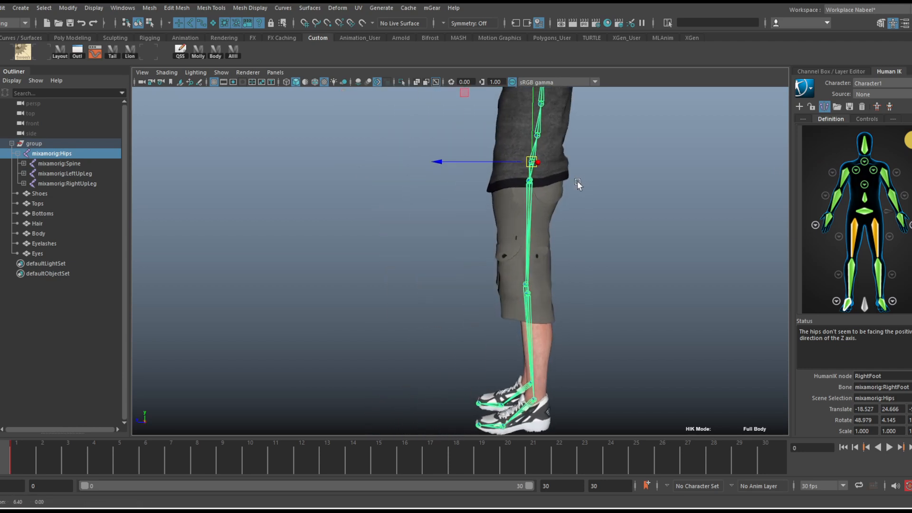
left_click(832, 71)
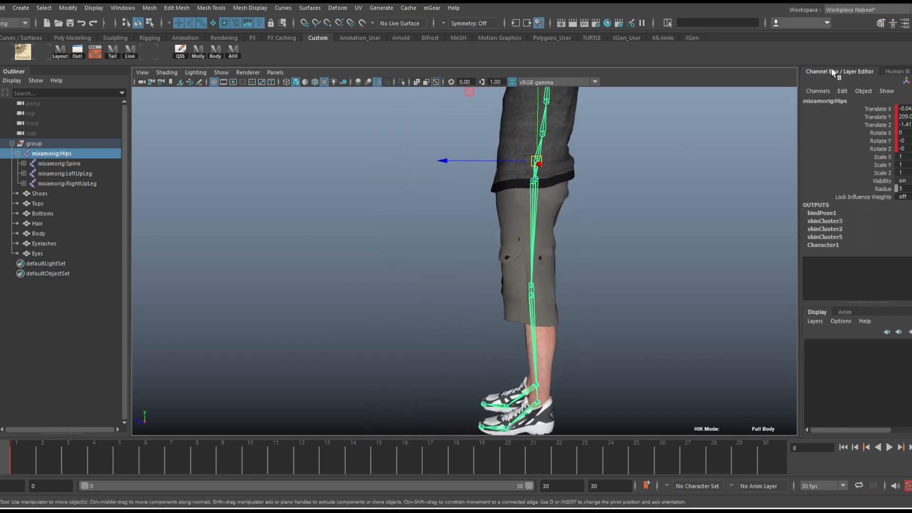
left_click(17, 455)
right_click(17, 455)
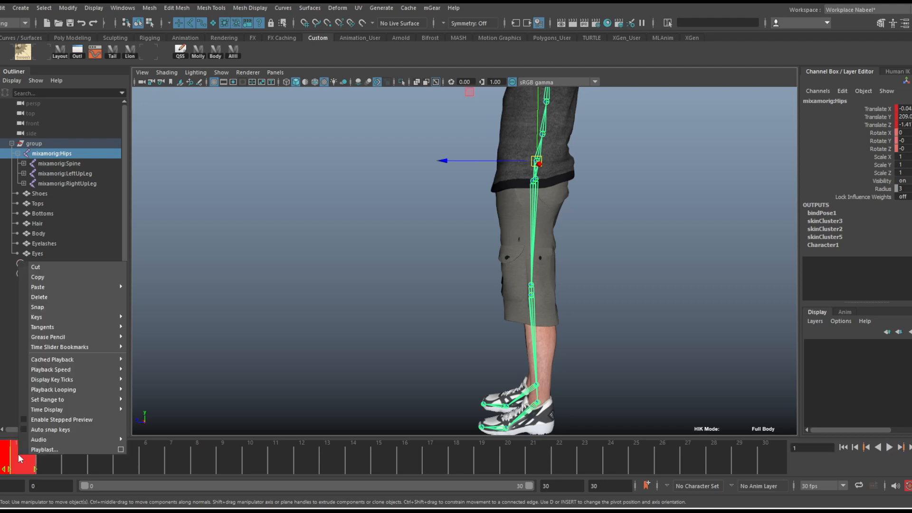
left_click(50, 296)
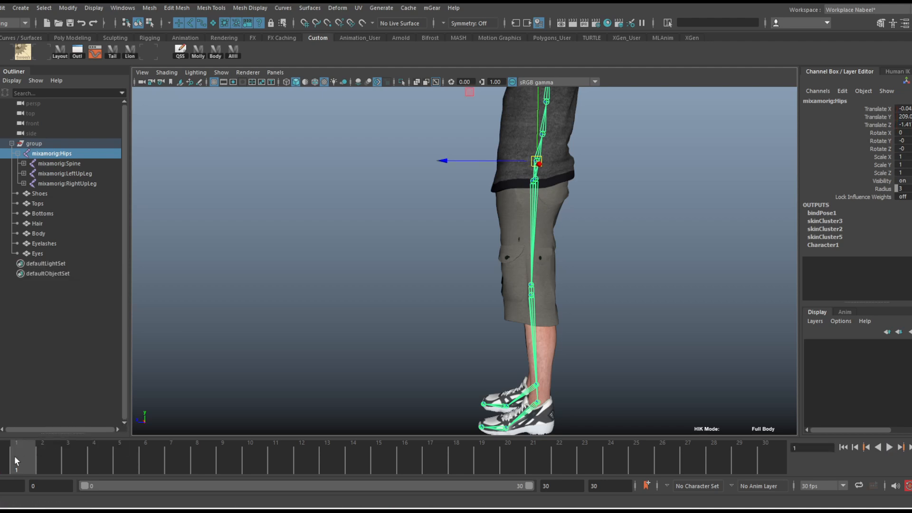
left_click_drag(15, 454, 3, 459)
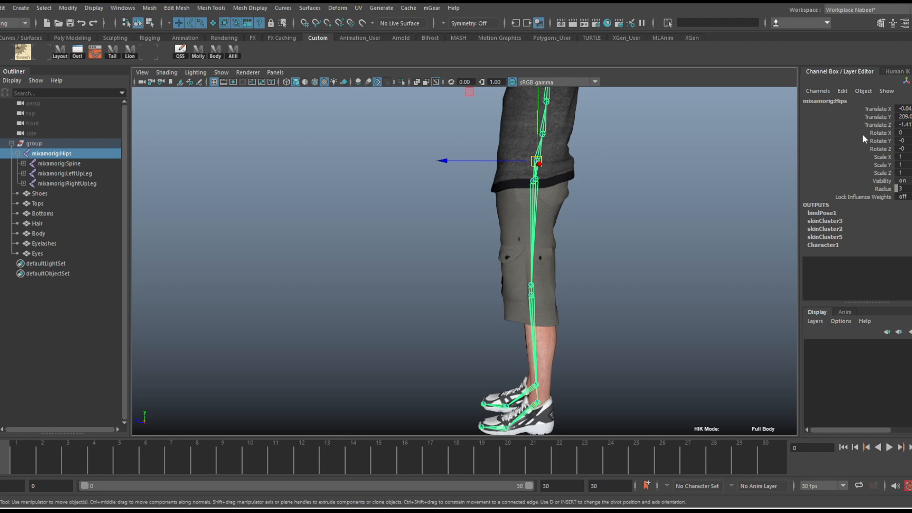
Move the Hips joint slightly forward to a Translate Z of about 2.716 and recheck the HumanIK definition
left_click_drag(504, 160, 497, 161)
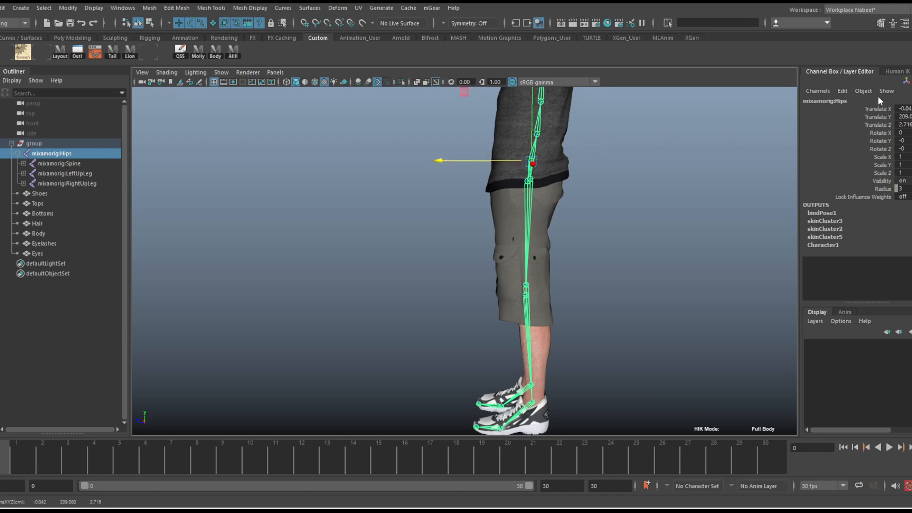
left_click(895, 72)
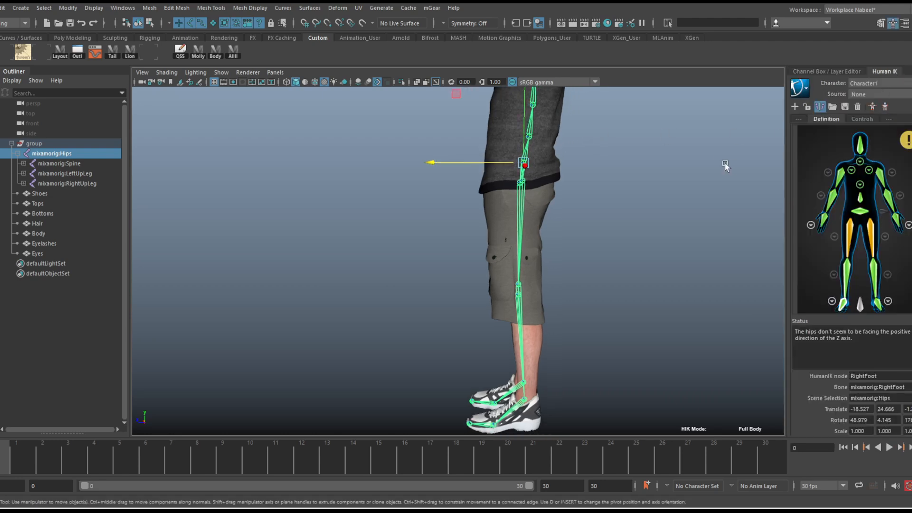
key("space")
left_click_drag(588, 205, 634, 207)
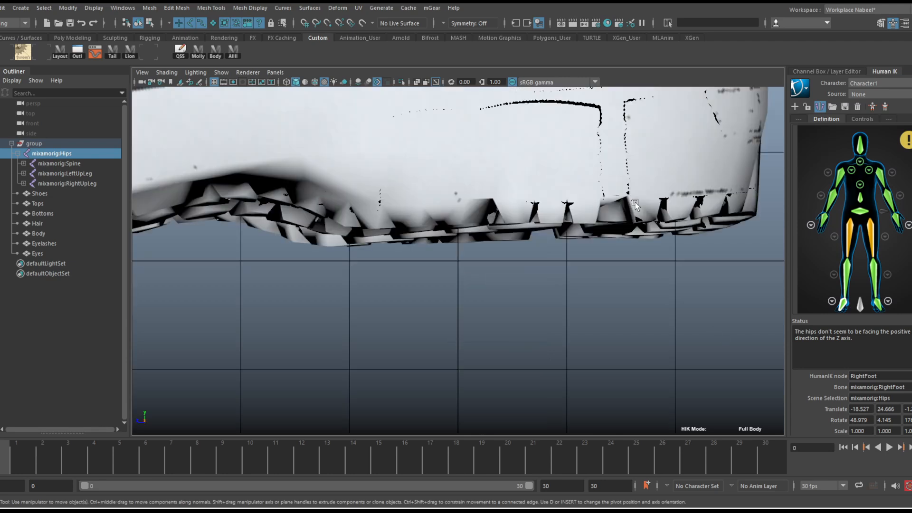
Move the LeftUpLeg joint in the side view so it lines up in depth with the RightUpLeg joint
scroll(577, 211, "down", 10)
middle_click_drag(557, 159, 580, 363, "alt")
middle_click_drag(535, 197, 581, 349, "alt")
middle_click_drag(561, 205, 550, 382, "alt")
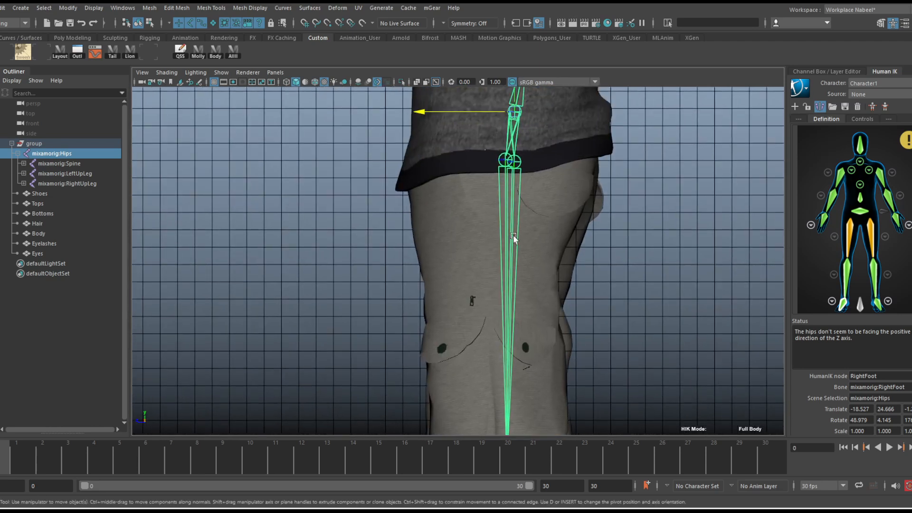
middle_click_drag(510, 190, 518, 283, "alt")
right_click_drag(517, 283, 710, 282, "alt")
middle_click_drag(633, 246, 544, 245, "alt")
right_click_drag(480, 253, 567, 256, "alt")
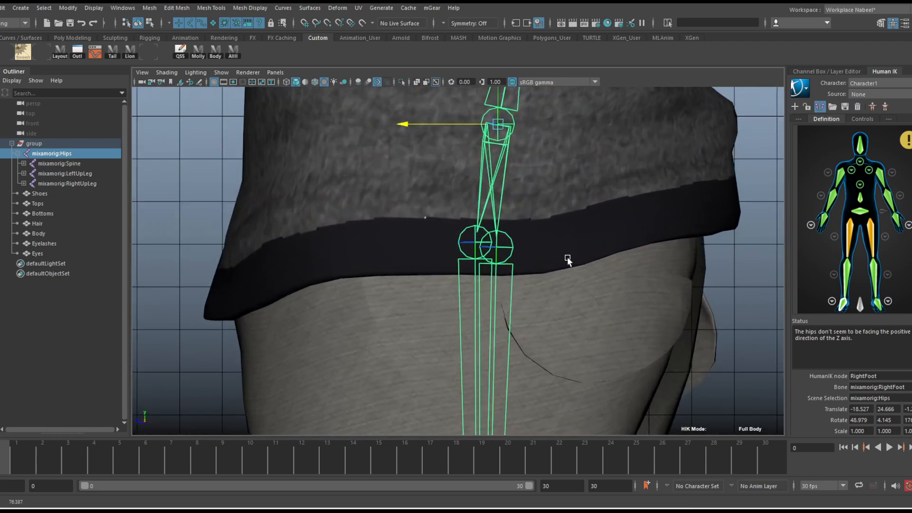
left_click(466, 254)
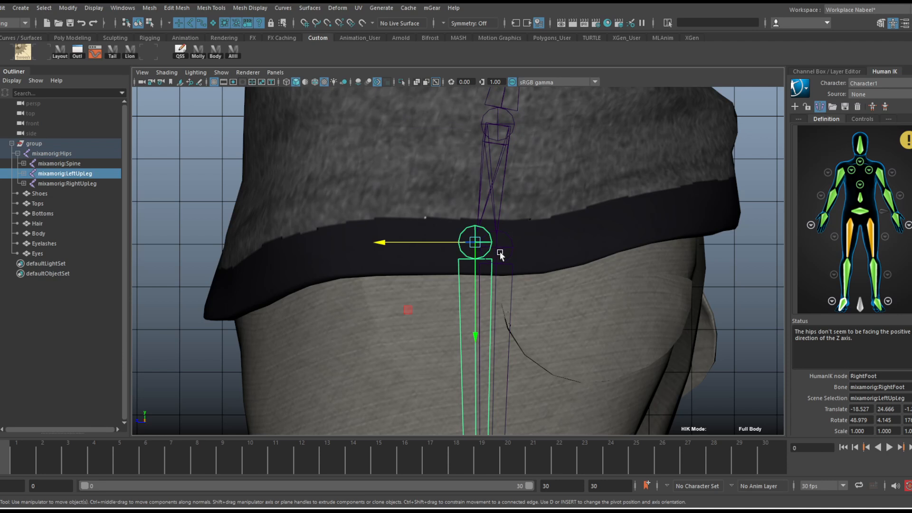
key("5")
left_click_drag(475, 242, 497, 247)
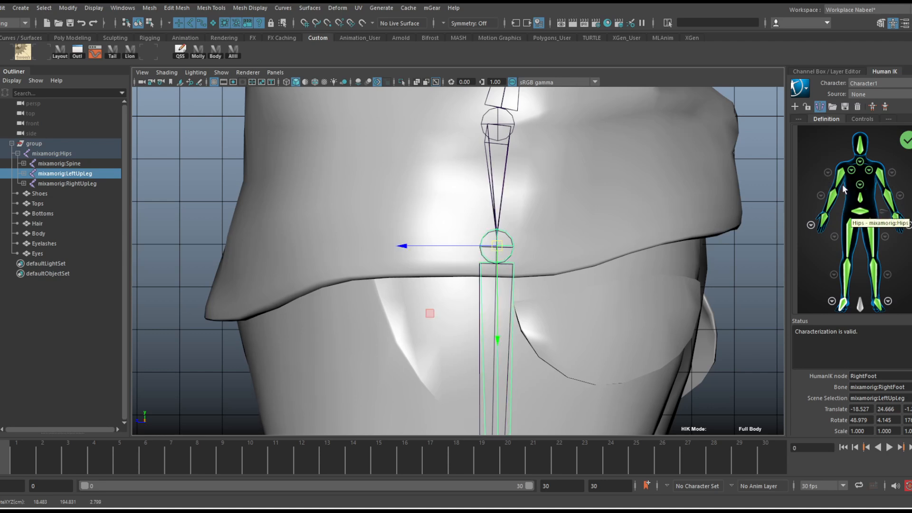
Examine the character's skeleton from the legs up to the arms in the perspective view
key("space")
left_click_drag(573, 234, 601, 183)
left_click_drag(532, 223, 661, 217, "alt")
middle_click_drag(601, 191, 636, 295, "alt")
left_click_drag(618, 252, 574, 253, "alt")
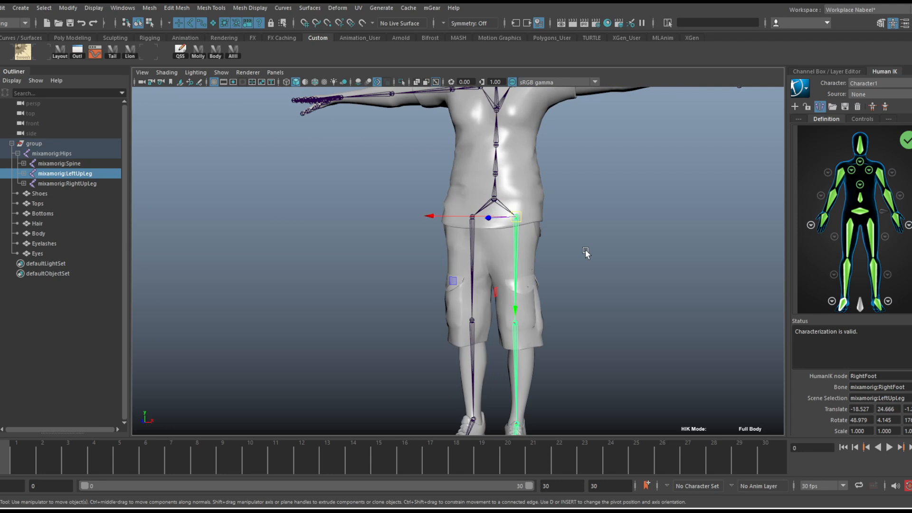
mouse_move(598, 195)
left_mouse_down("alt")
mouse_move(568, 204)
mouse_move(596, 199)
left_mouse_up("alt")
middle_click_drag(599, 183, 593, 288, "alt")
left_click_drag(557, 220, 545, 234, "alt")
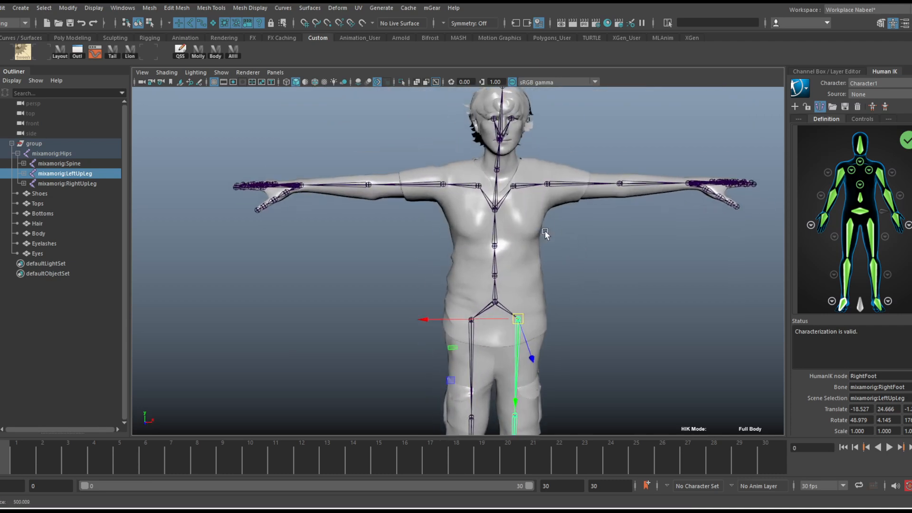
right_click_drag(546, 234, 609, 227, "alt")
middle_click_drag(609, 227, 602, 252, "alt")
left_click_drag(601, 251, 565, 231, "alt")
Try rotating the Spine2 joint slightly to test the HumanIK arm validation, and undo the rotation
left_click(512, 207)
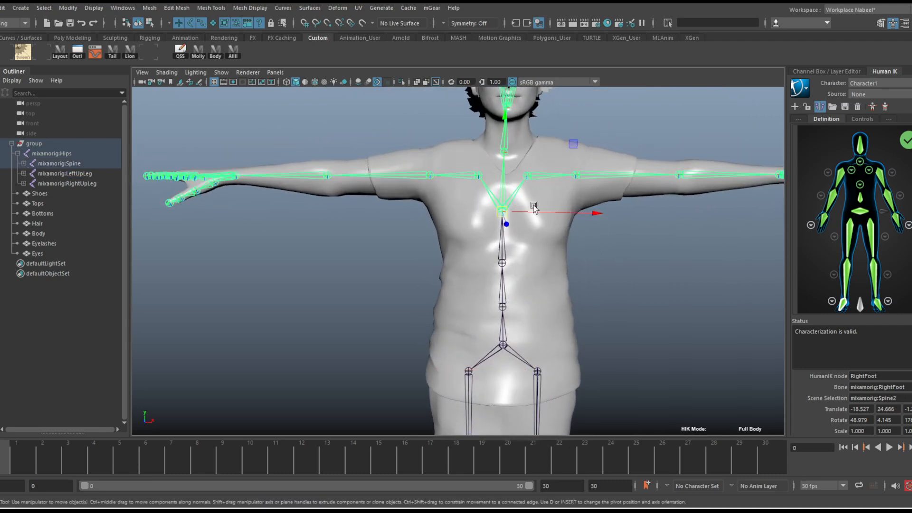
key("e")
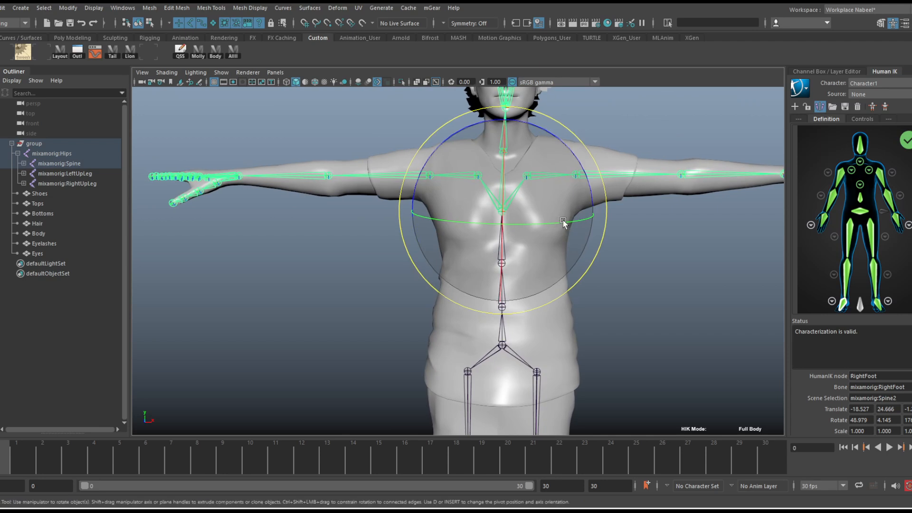
left_click_drag(573, 210, 564, 214)
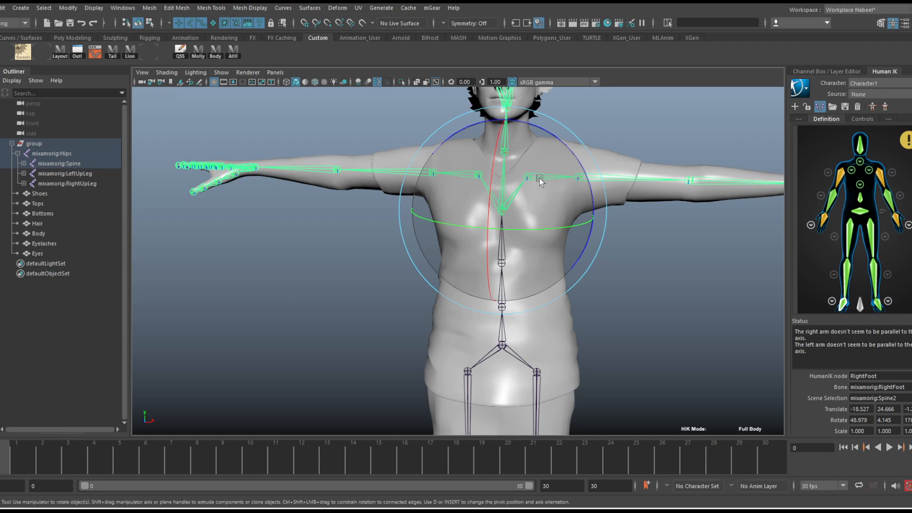
key("ctrl+z")
Try rotating the RightArm joint slightly in the top view to test its validation, and undo the rotation
key("space")
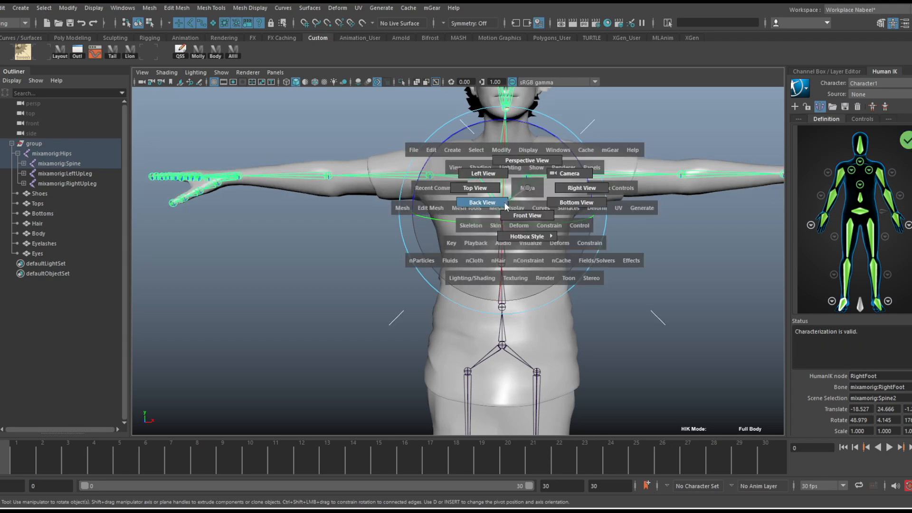
left_click(475, 187)
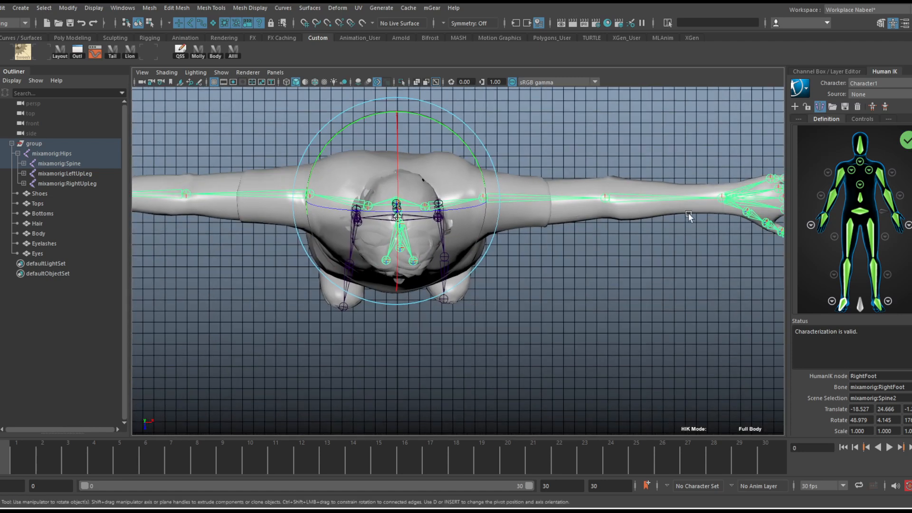
right_click_drag(689, 215, 570, 217, "alt")
middle_click_drag(570, 217, 648, 220, "alt")
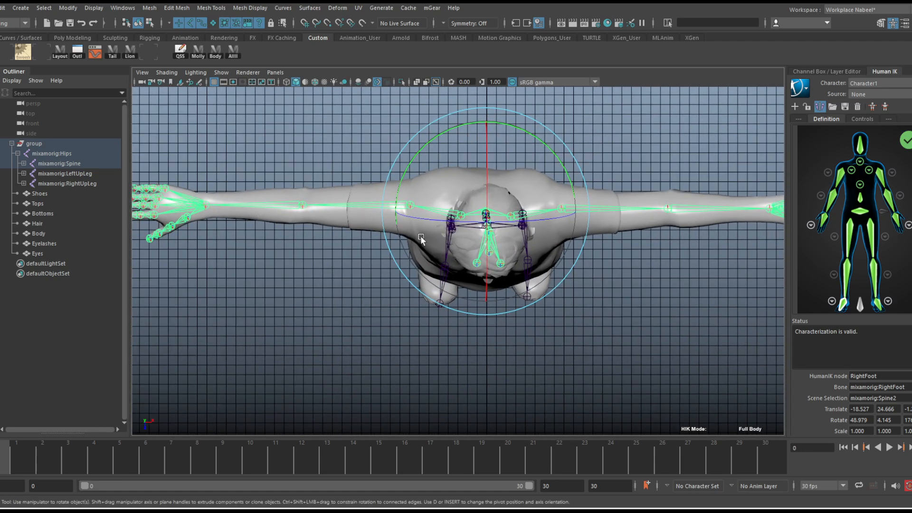
left_click(360, 209)
left_click_drag(479, 262, 475, 266)
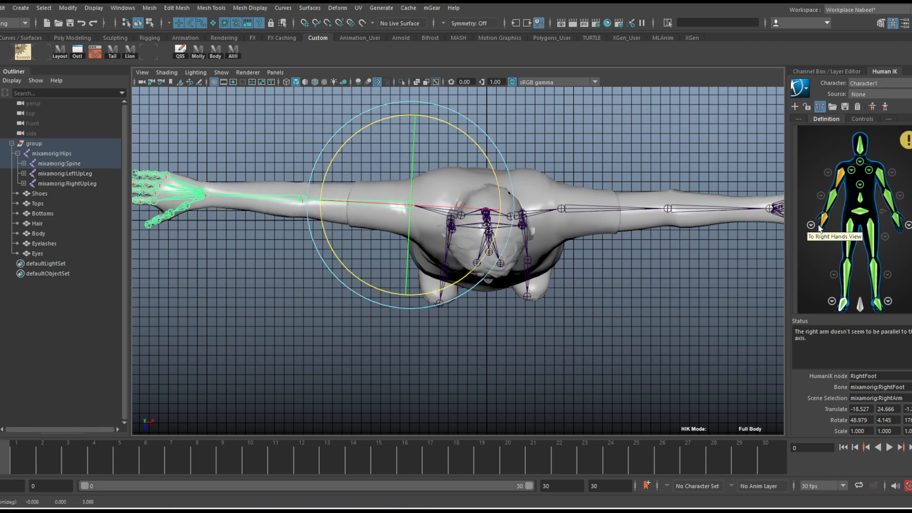
key("ctrl+z")
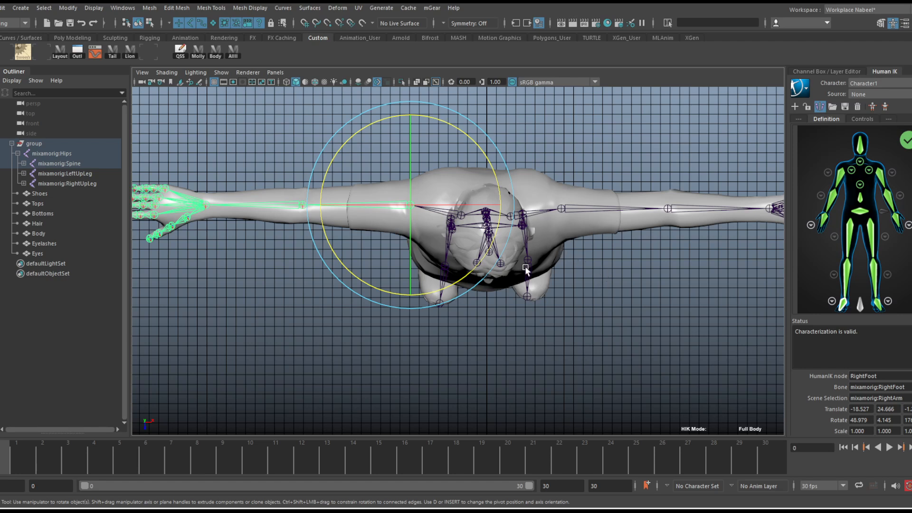
key("ctrl+z")
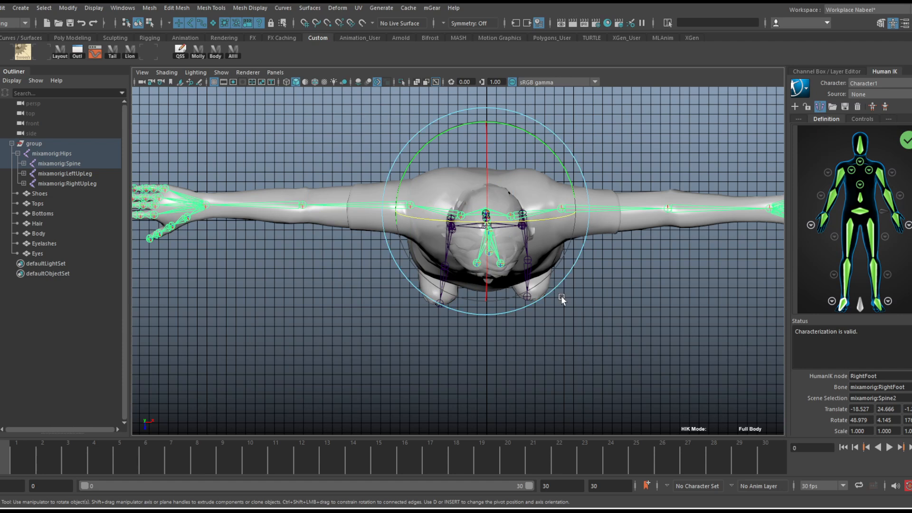
Frame the left hand's joints in the perspective view and show the left-hand nodes of the HumanIK definition
key("space")
left_click_drag(560, 295, 546, 265)
middle_click_drag(662, 243, 420, 279, "alt")
middle_click_drag(619, 246, 479, 262, "alt")
left_click_drag(522, 267, 525, 326, "alt")
right_click_drag(537, 315, 627, 281, "alt")
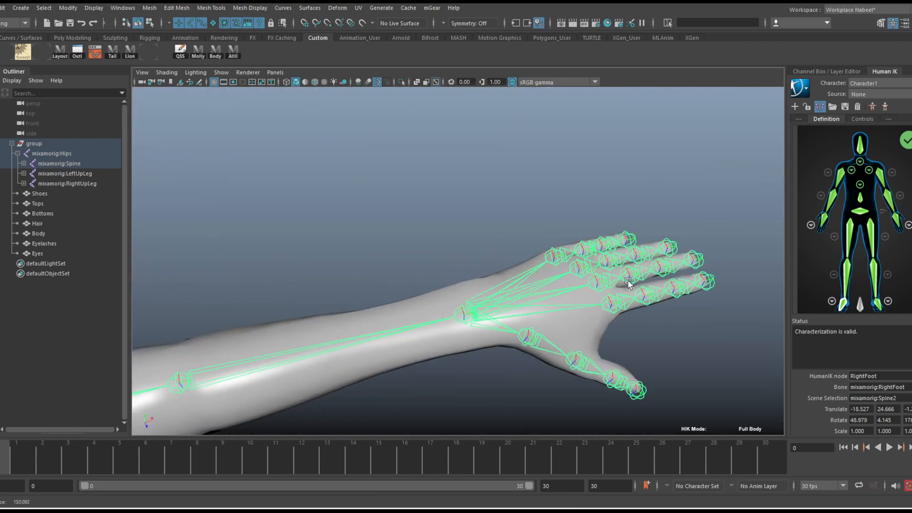
middle_click_drag(628, 281, 552, 252, "alt")
left_click_drag(561, 252, 546, 278, "alt")
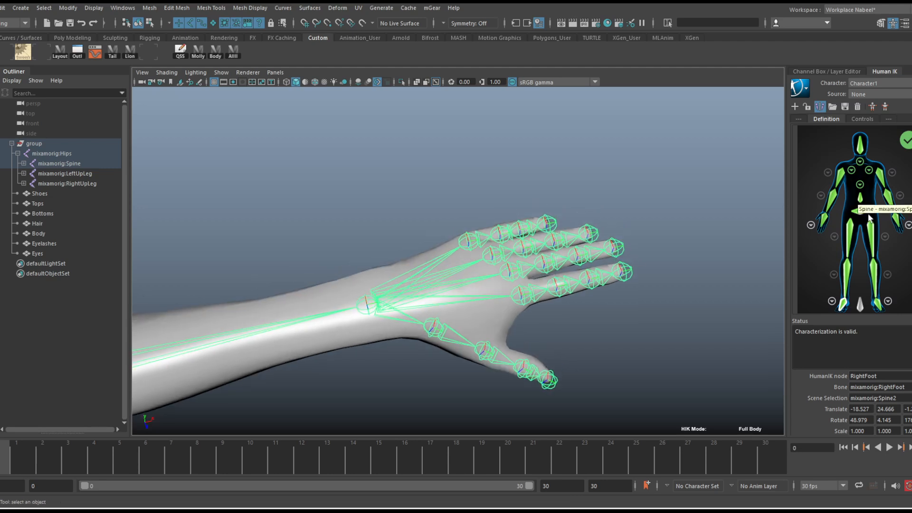
left_click(907, 224)
Assign the LeftHandIndex1 joint to its HumanIK node, check the mirrored right-hand node and return to the left-hand nodes
mouse_move(331, 261)
left_mouse_down("alt")
mouse_move(356, 276)
mouse_move(348, 258)
left_mouse_up("alt")
middle_click_drag(609, 254, 493, 200, "alt")
right_click_drag(493, 200, 555, 220, "alt")
left_click_drag(555, 220, 525, 226, "alt")
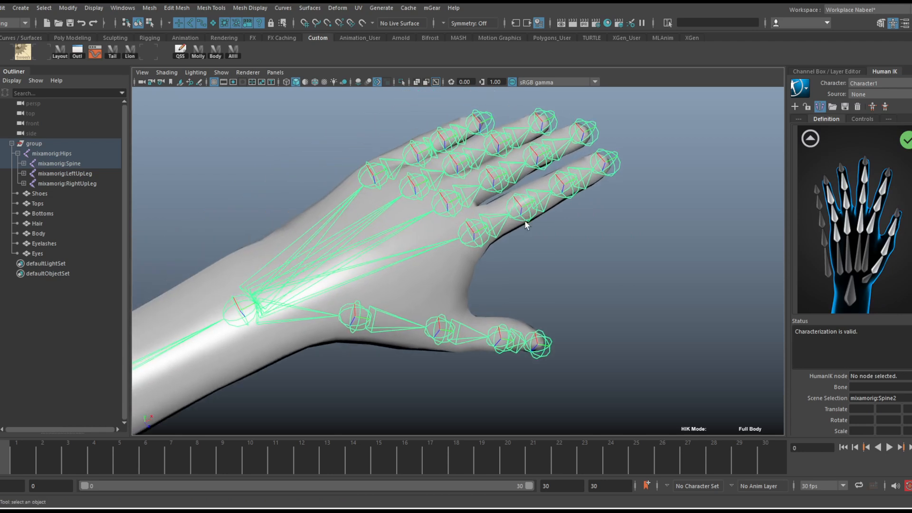
left_click(871, 224)
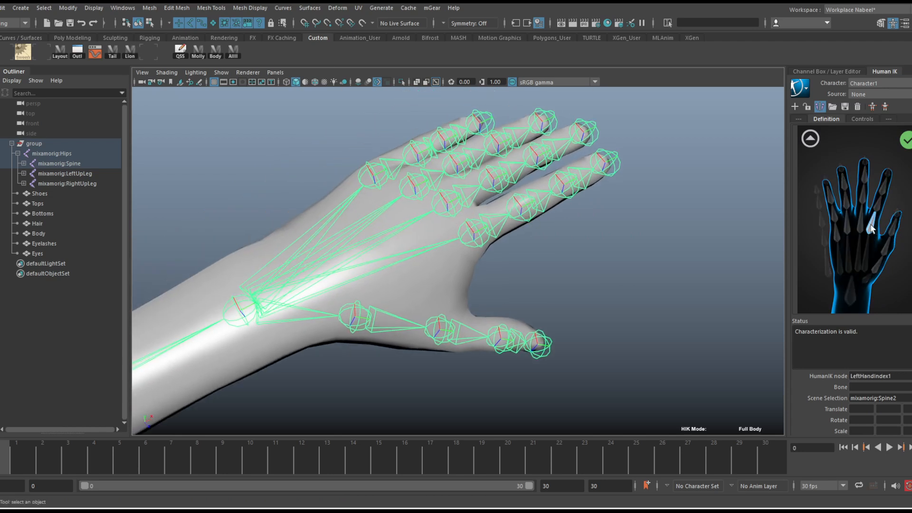
left_click(485, 232)
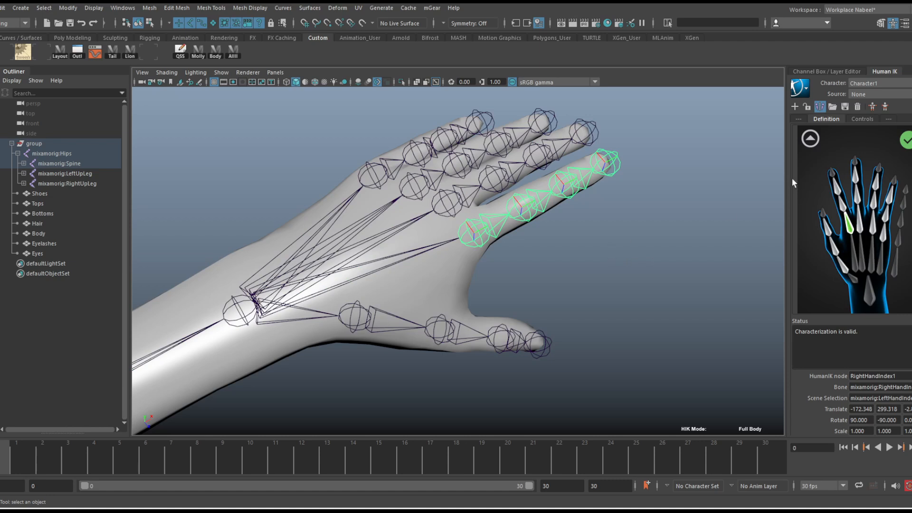
left_click(817, 139)
left_click(907, 227)
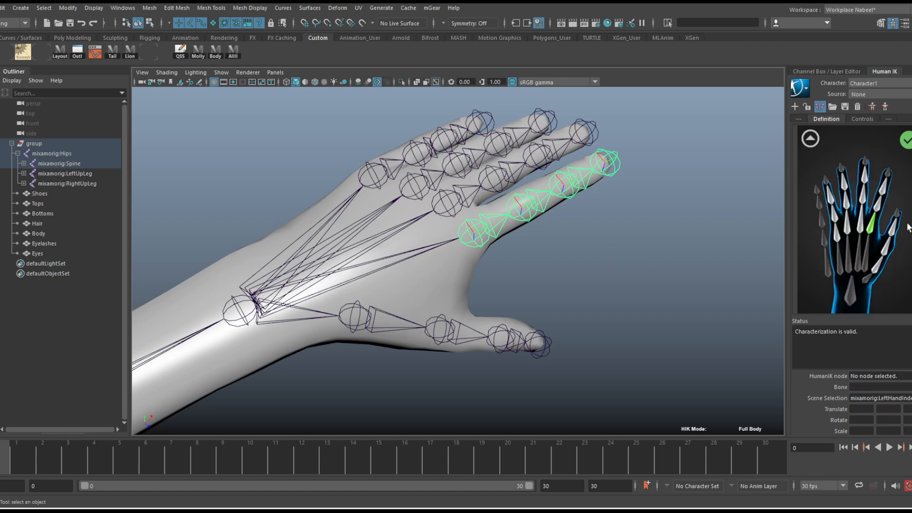
Reduce the joint display size so the finger joints appear small and clearly separated inside the hand
left_click_drag(527, 229, 526, 240, "alt")
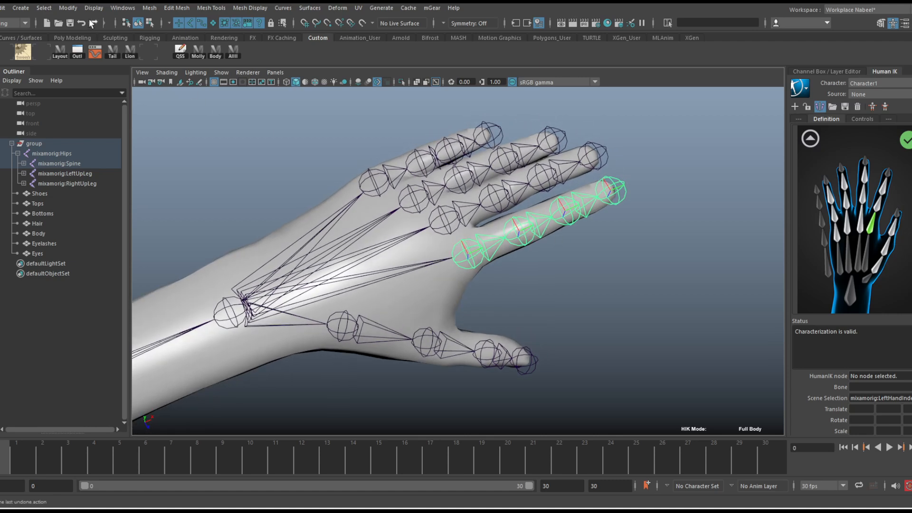
left_click(94, 8)
mouse_move(125, 155)
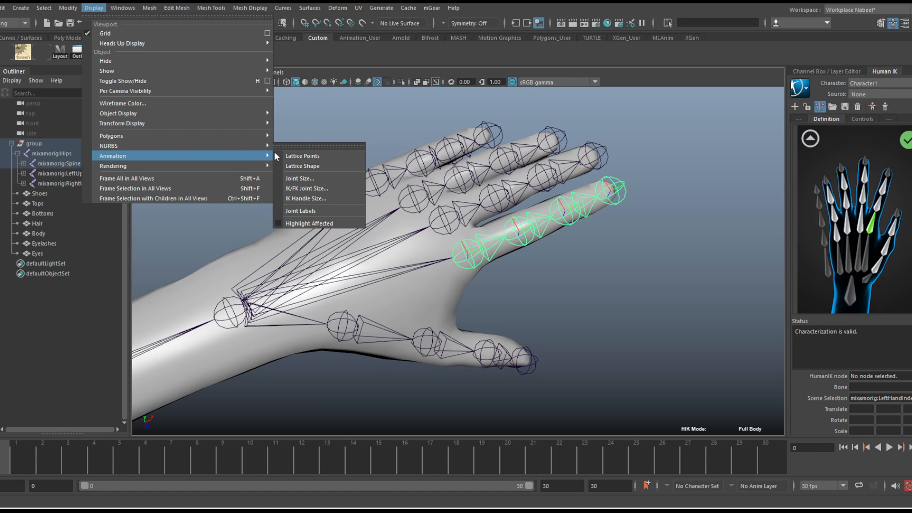
left_click(306, 178)
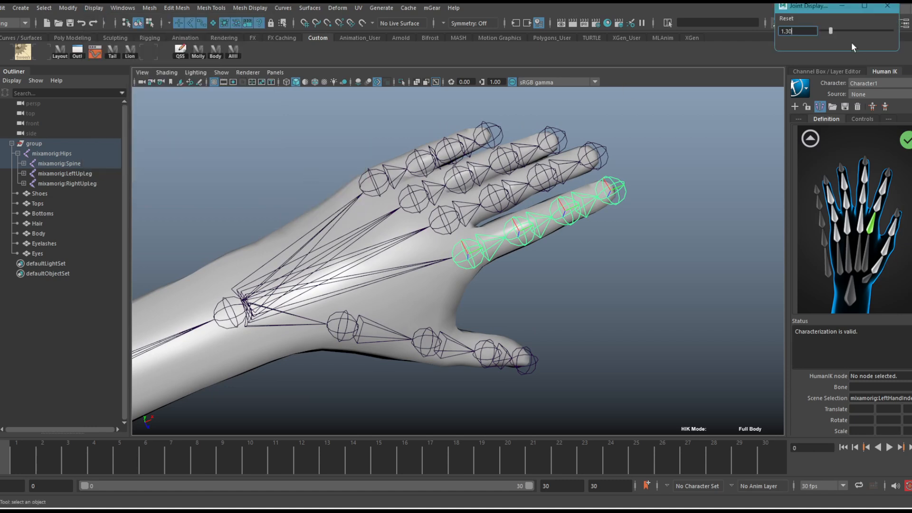
left_click_drag(830, 31, 824, 34)
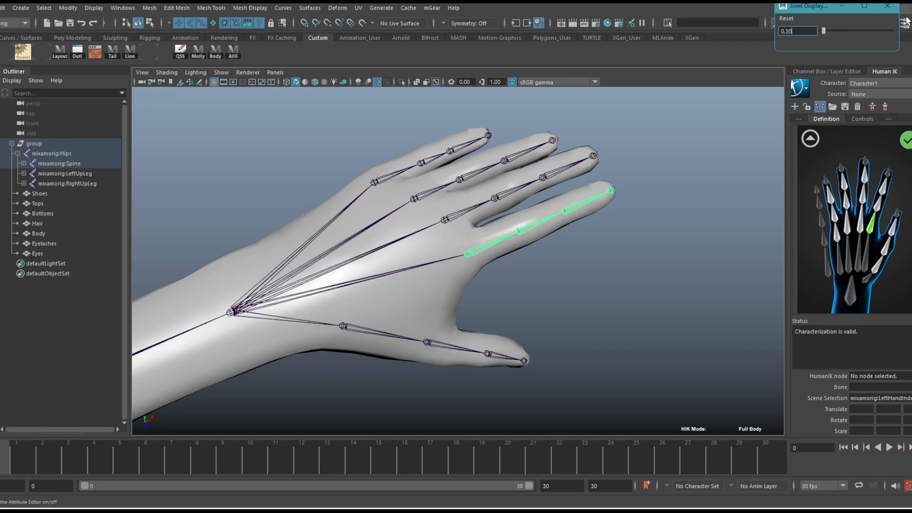
left_click_drag(822, 33, 823, 32)
left_click(887, 6)
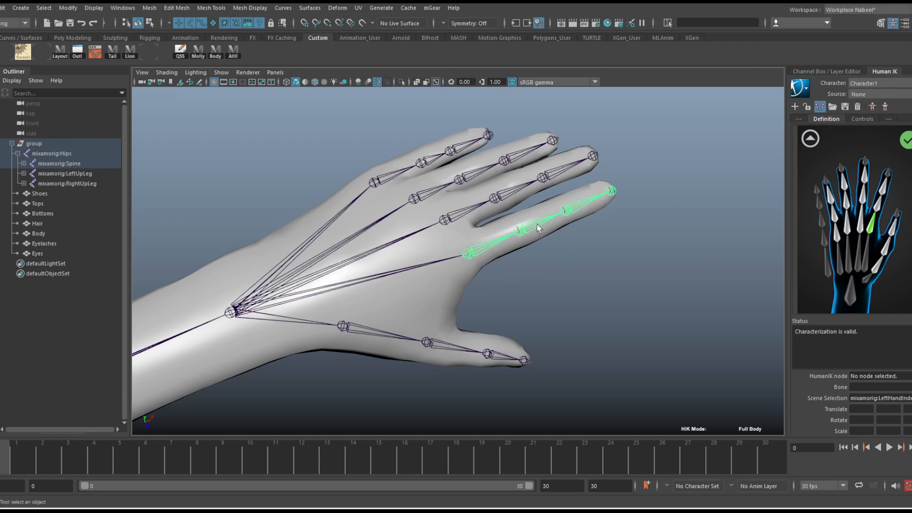
Assign the remaining left index finger joints to the LeftHandIndex2, LeftHandIndex3 and LeftHandIndex4 HumanIK nodes
left_click(538, 228)
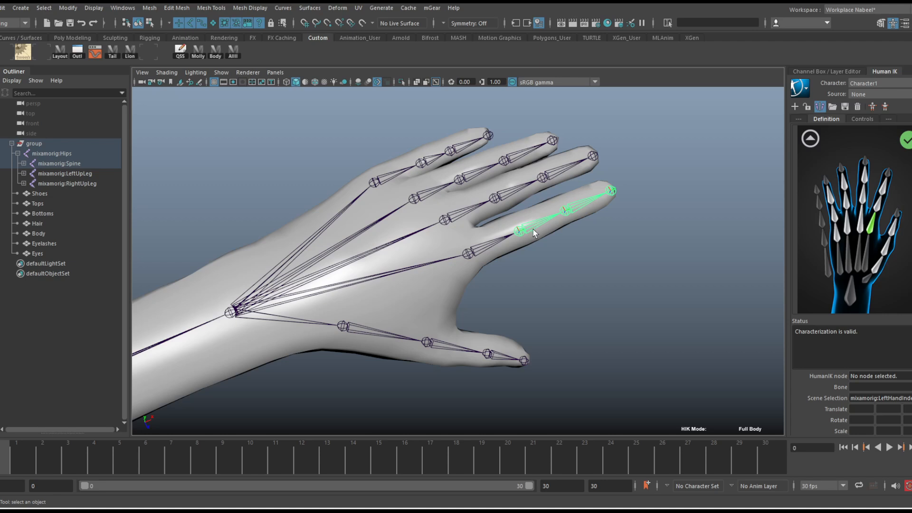
right_click(880, 210)
left_click(880, 210)
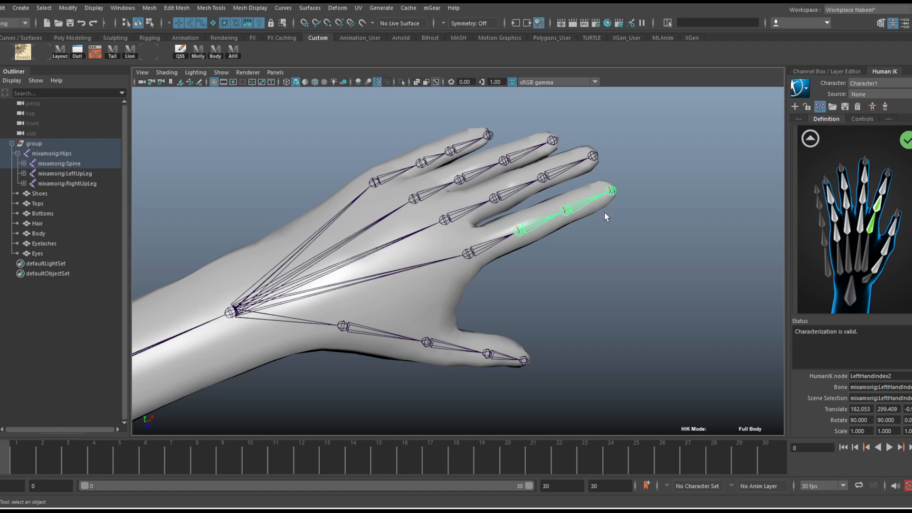
left_click(583, 207)
right_click(884, 190)
left_click(894, 198)
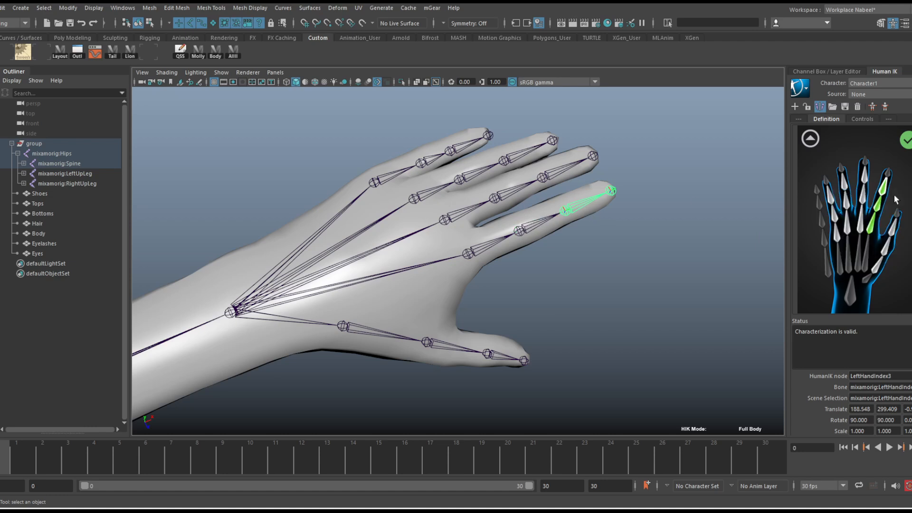
left_click(610, 191)
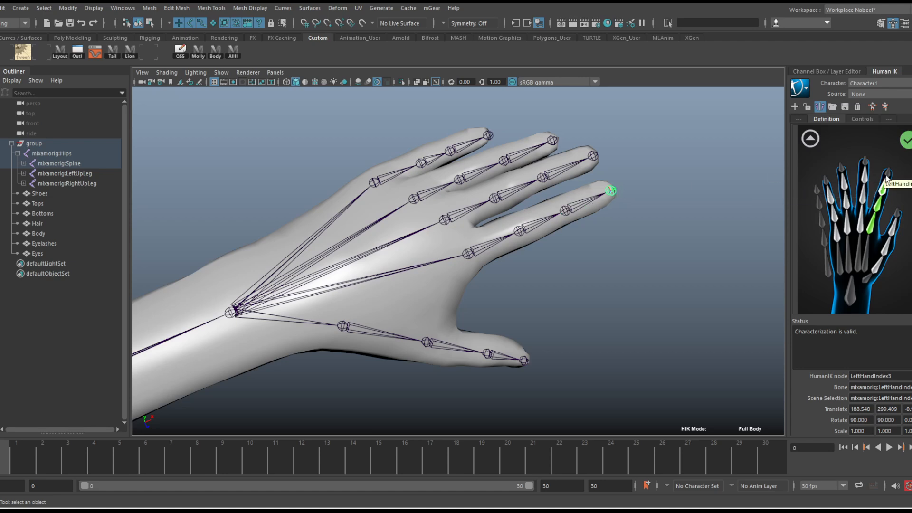
right_click(888, 175)
left_click(889, 183)
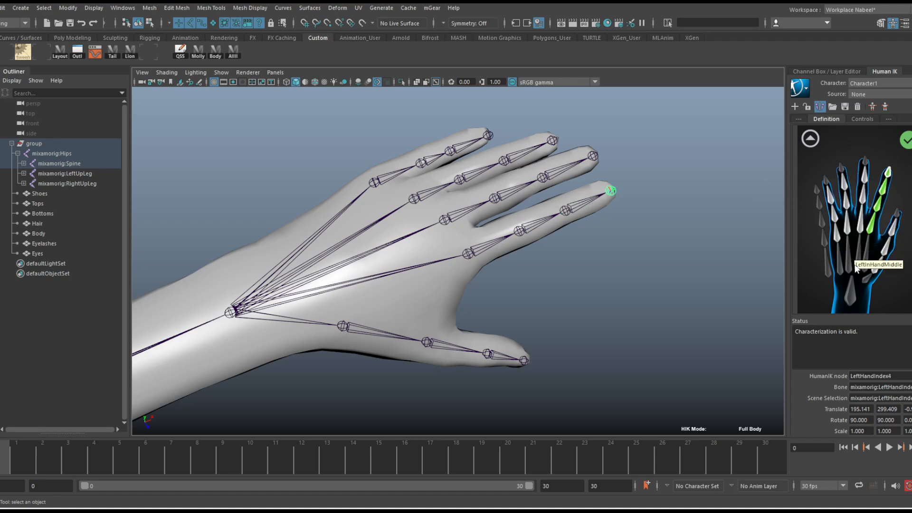
Assign the first two left middle finger joints to the LeftHandMiddle1 and LeftHandMiddle2 HumanIK nodes
left_click(464, 216)
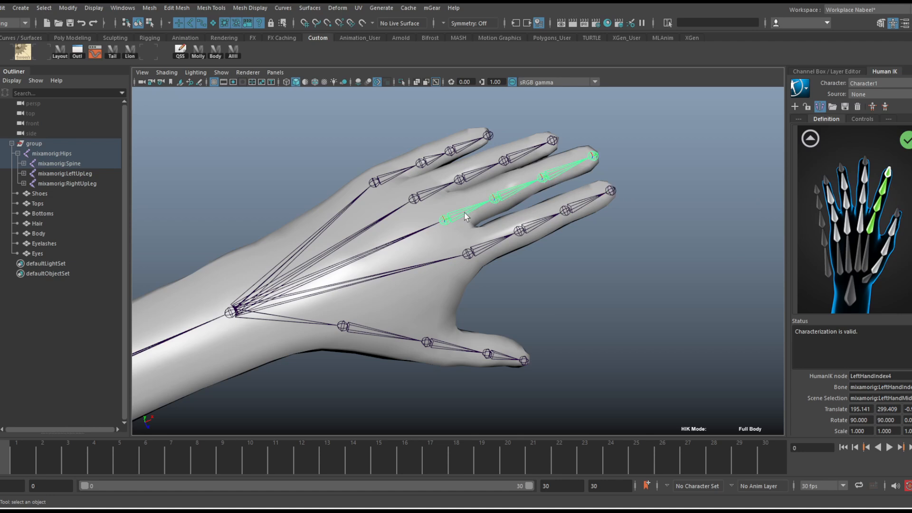
left_click_drag(473, 217, 481, 231, "alt")
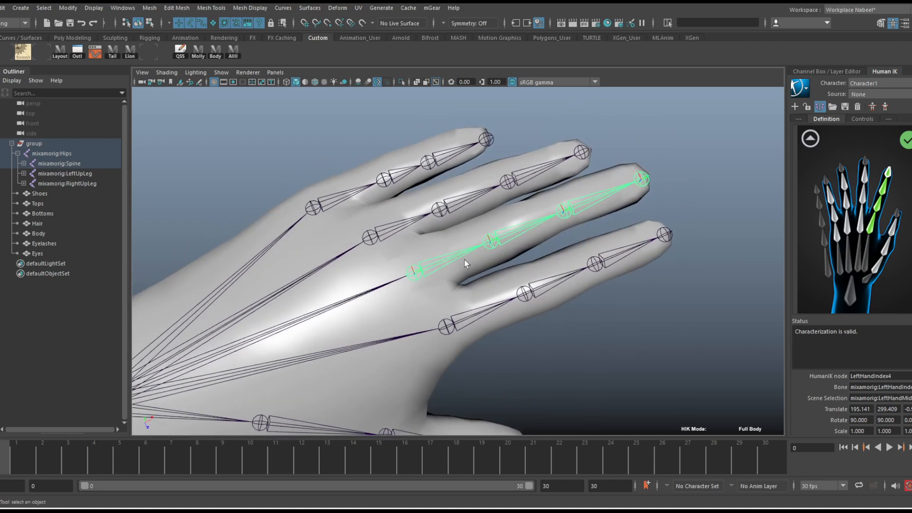
right_click(860, 226)
left_click(864, 233)
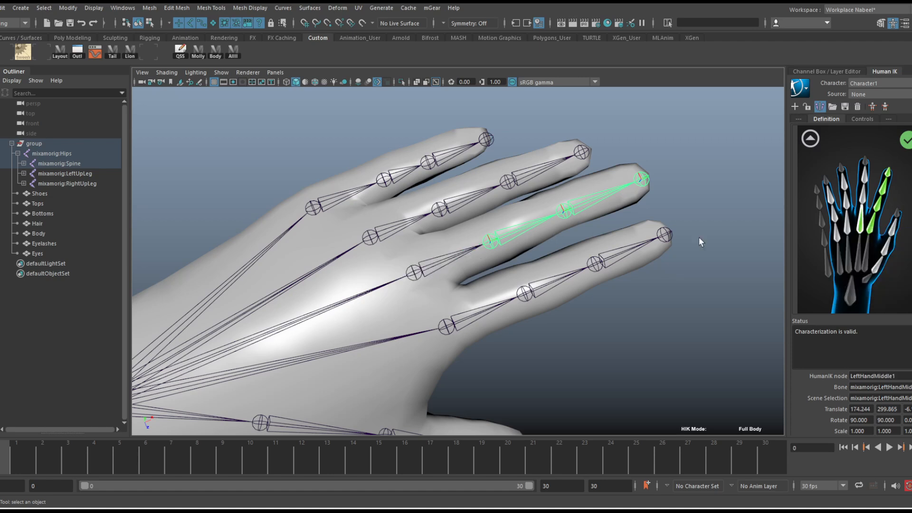
left_click(862, 199)
left_click(866, 201)
left_click(861, 190)
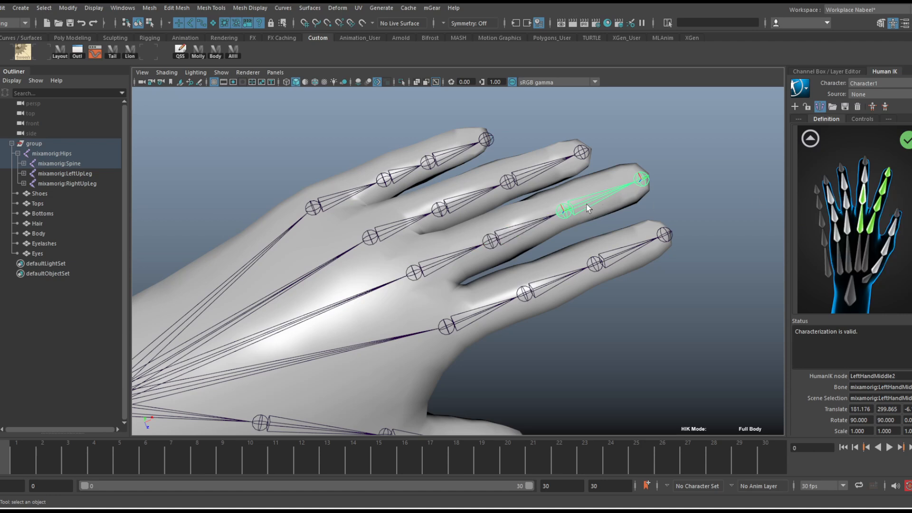
Assign the remaining left middle finger joints to the LeftHandMiddle3 and LeftHandMiddle4 HumanIK nodes
right_click(865, 173)
left_click(869, 185)
left_click(647, 180)
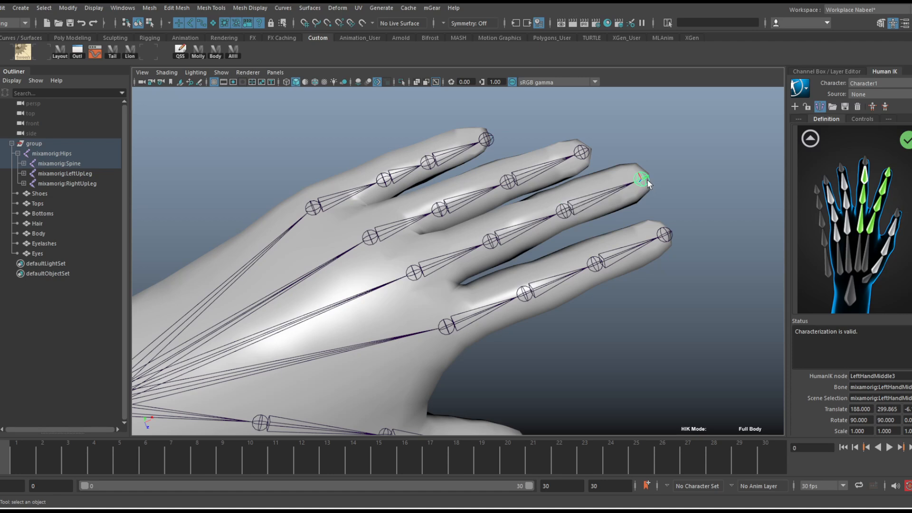
right_click(865, 161)
left_click(868, 167)
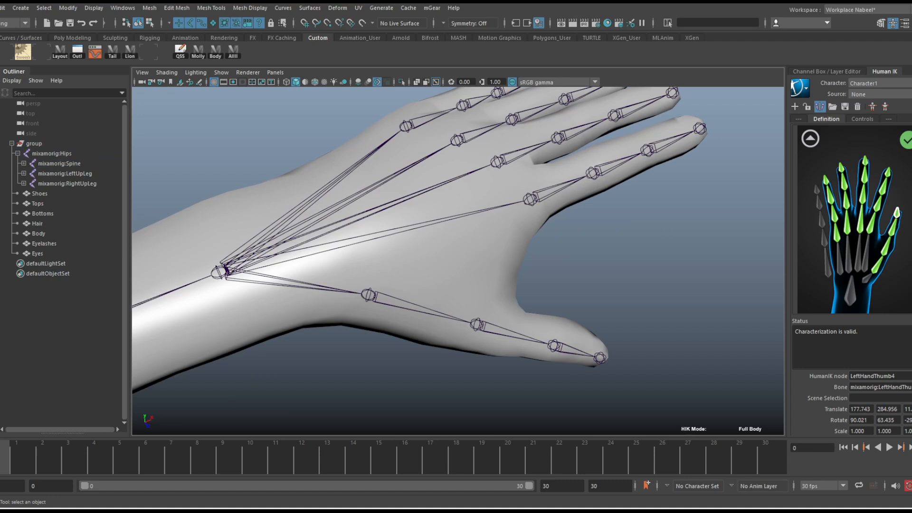
Check which joints are assigned to the left index, middle, ring and pinky fingertip nodes
left_click_drag(544, 238, 544, 289, "alt")
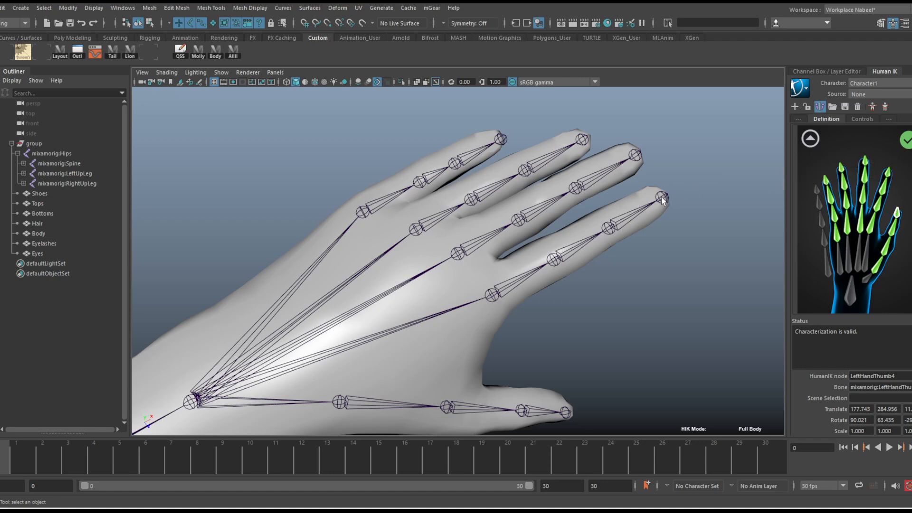
left_click(835, 180)
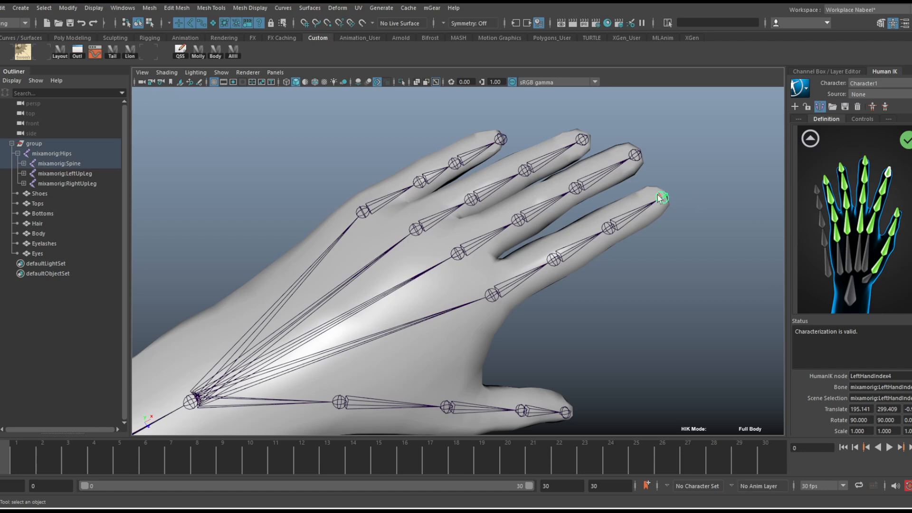
left_click(864, 162)
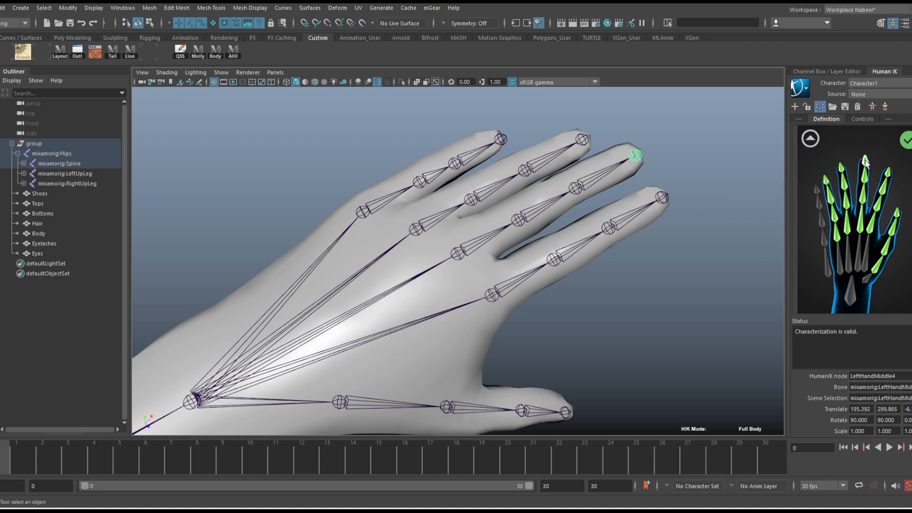
left_click(841, 167)
left_click(826, 182)
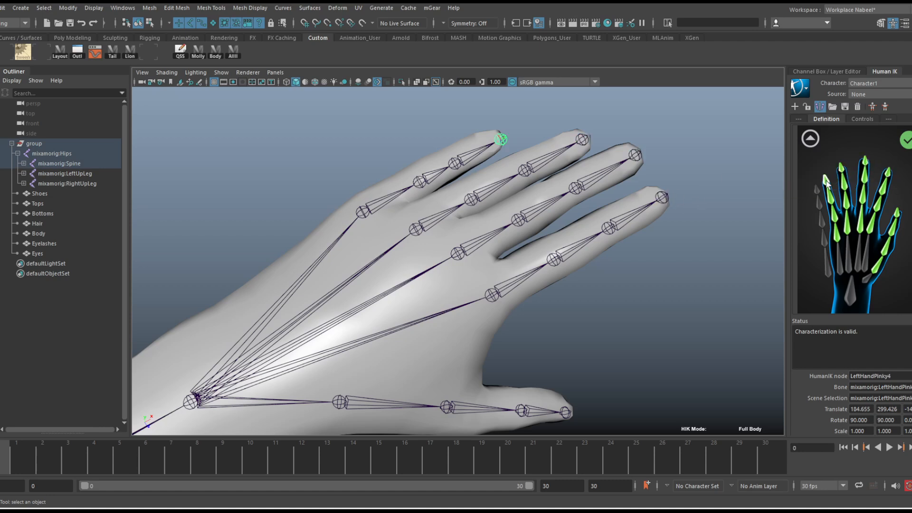
Return to the full-body definition, inspect the character's right arm and hand, and check the right-hand node assignments
right_click_drag(671, 233, 463, 349, "alt")
middle_click_drag(463, 349, 588, 248, "alt")
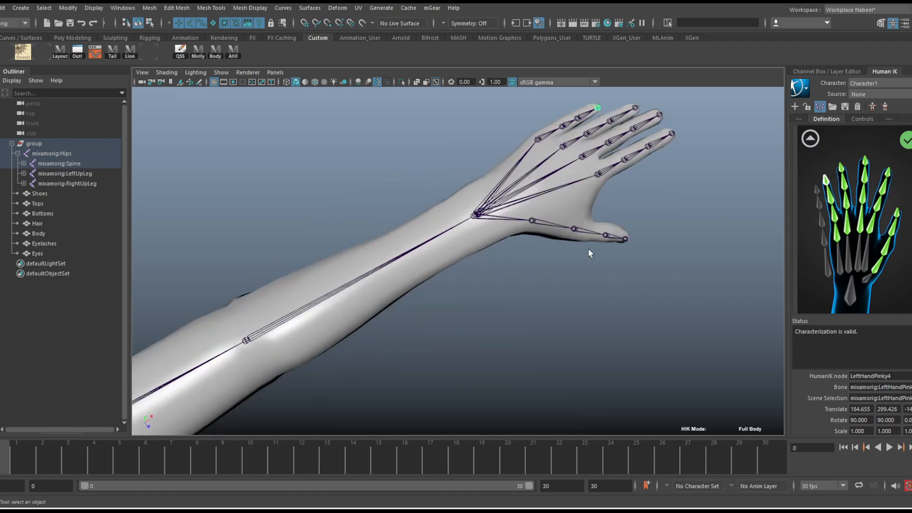
left_click_drag(587, 248, 606, 166, "alt")
left_click(811, 138)
right_click_drag(476, 240, 183, 197, "alt")
middle_click_drag(183, 196, 408, 179, "alt")
scroll(408, 179, "up", 5)
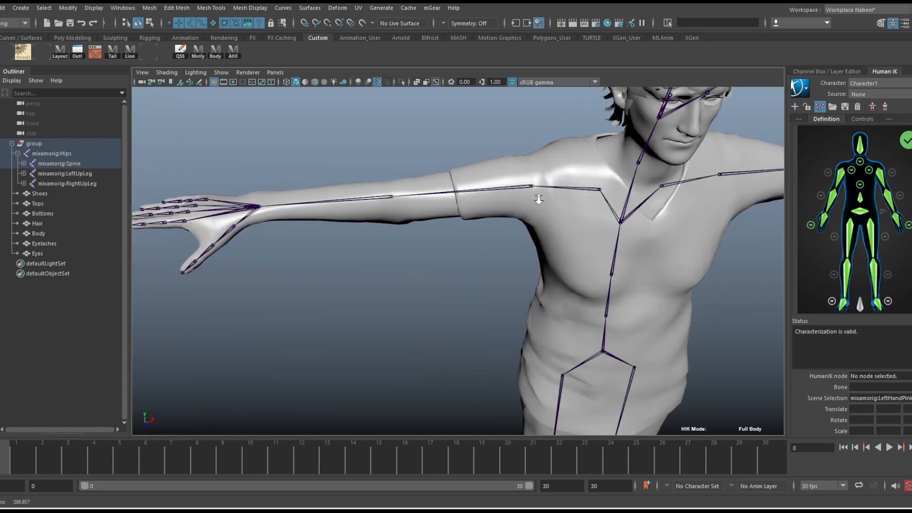
left_click(810, 224)
left_click(810, 138)
Create a HumanIK control rig for Character1 and frame the rigged character
scroll(517, 187, "down", 3)
left_click_drag(591, 189, 572, 183, "alt")
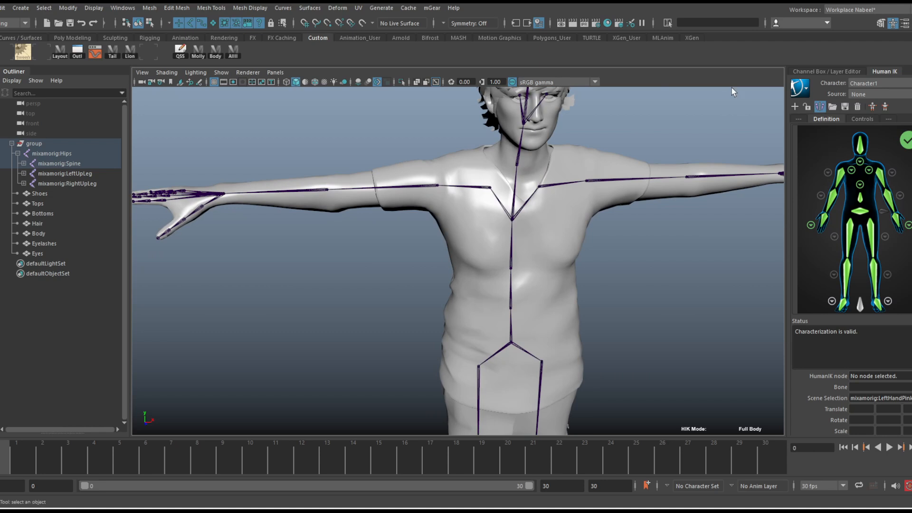
left_click(872, 106)
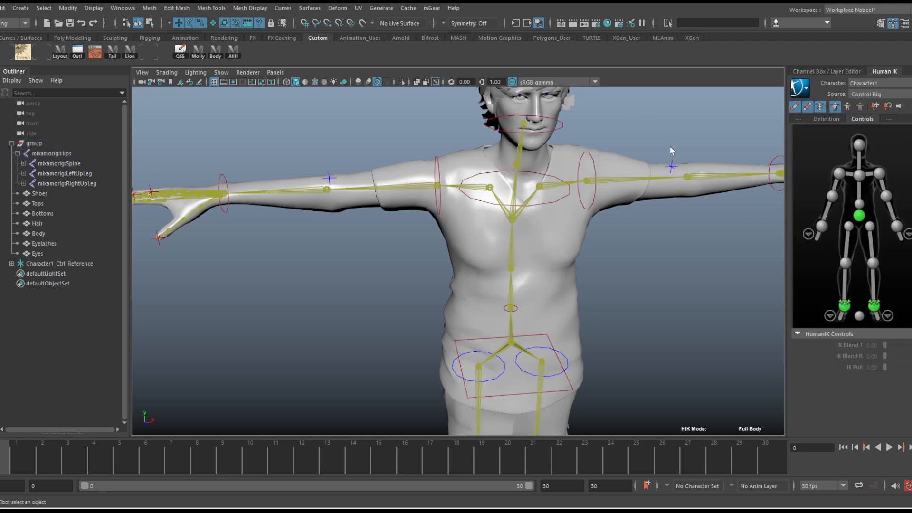
right_click_drag(670, 147, 563, 172, "alt")
middle_click_drag(616, 212, 599, 173, "alt")
left_click_drag(599, 176, 546, 174, "alt")
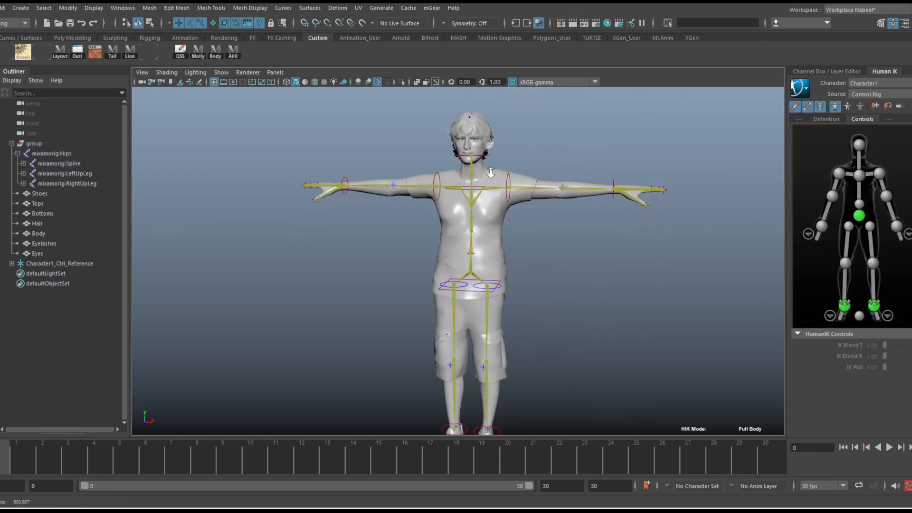
right_click_drag(532, 178, 568, 163, "alt")
middle_click_drag(568, 163, 473, 172, "alt")
left_click_drag(473, 172, 499, 183, "alt")
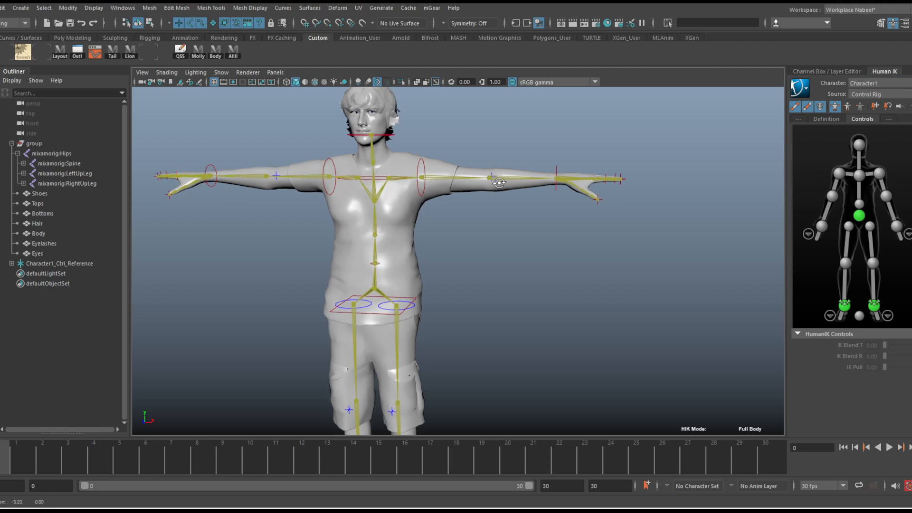
Test the left wrist control by moving it downward in Full Body mode, undoing each move
left_click(556, 184)
left_click_drag(627, 108, 684, 297)
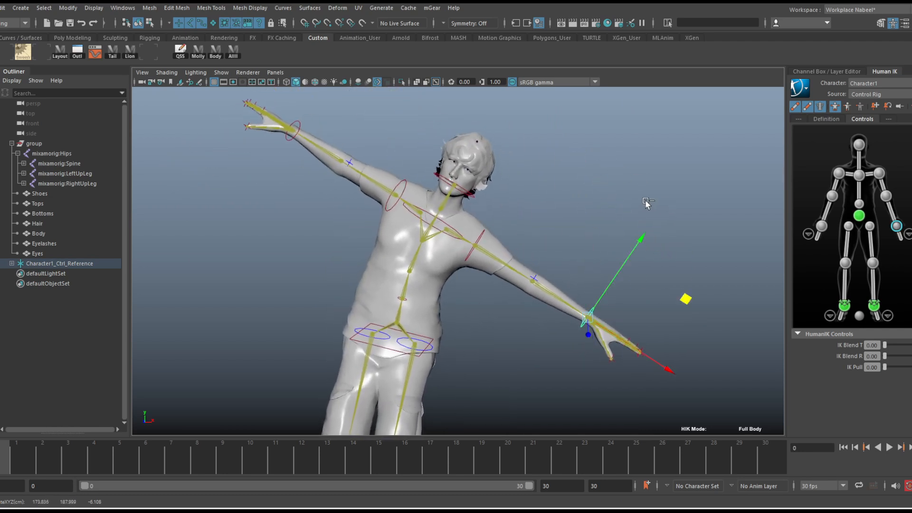
key("ctrl+z")
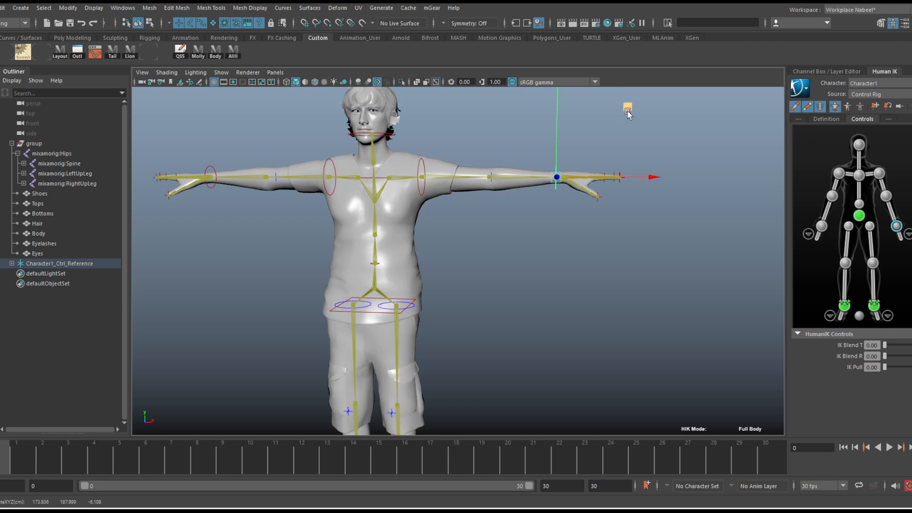
left_click_drag(627, 109, 635, 305)
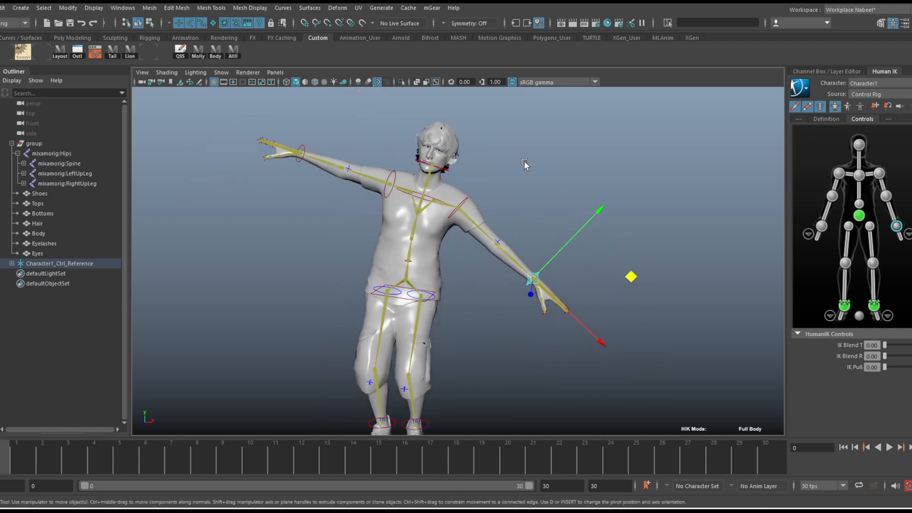
key("ctrl+z")
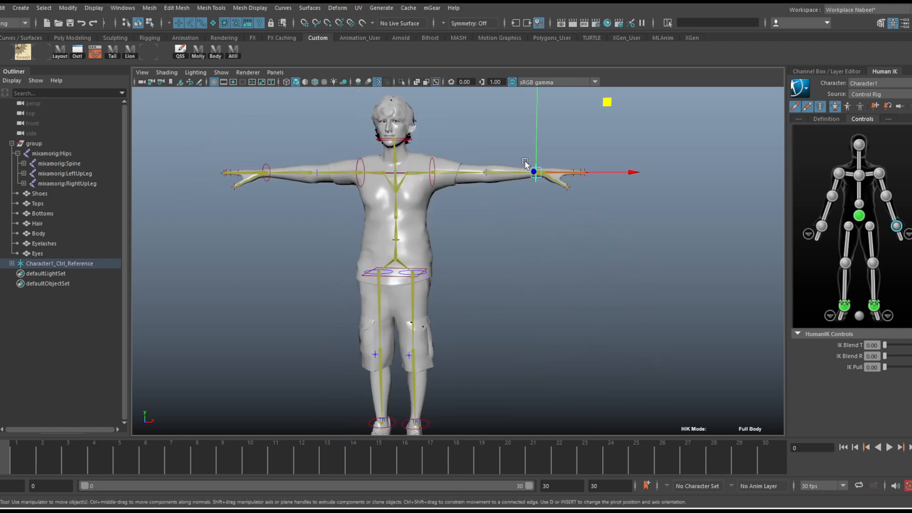
Try Body Part mode by moving the left wrist and hips controls, undo both moves and return to Full Body mode
left_click(846, 108)
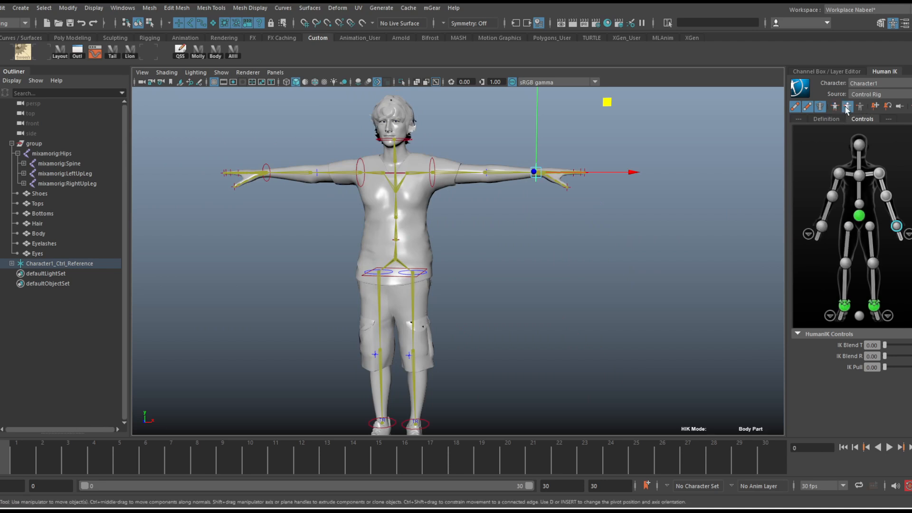
left_click_drag(536, 172, 492, 211)
key("ctrl+z")
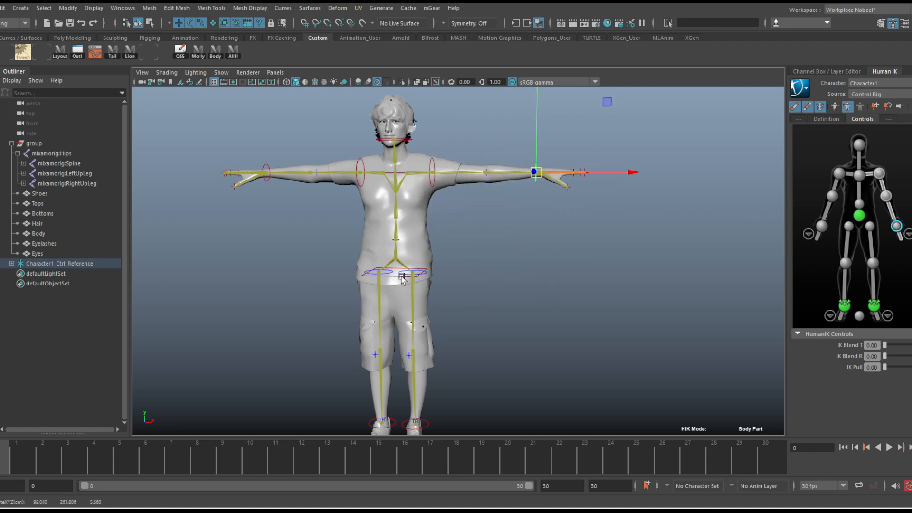
left_click(401, 279)
left_click_drag(401, 279, 380, 292)
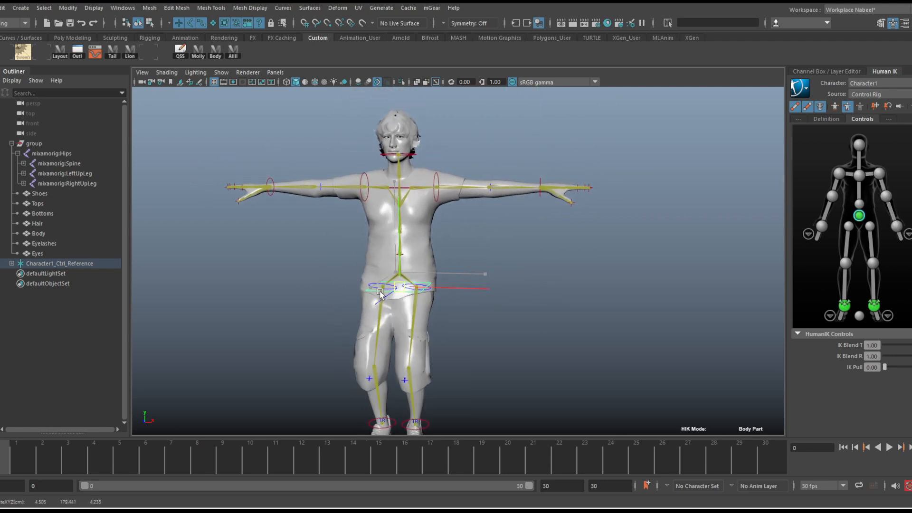
key("ctrl+z")
left_click(834, 105)
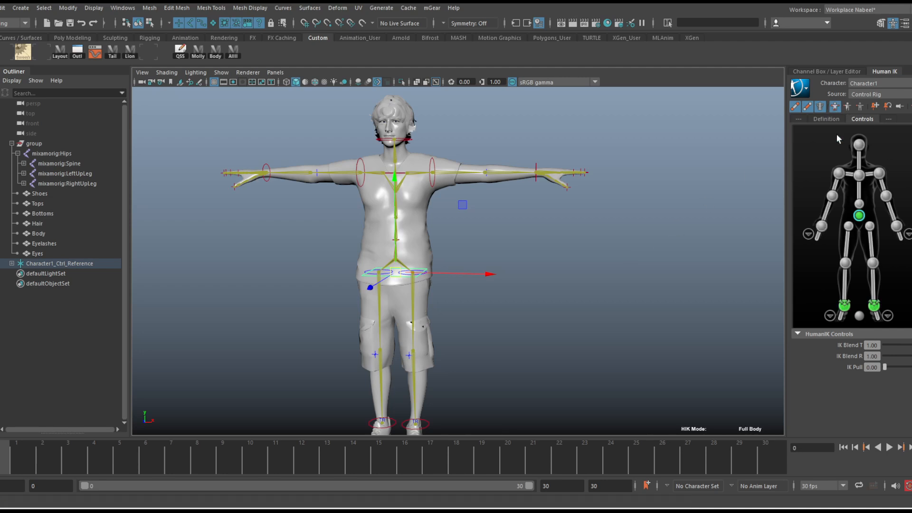
Test moving and rotating the hips control in Full Body mode, undo both changes and select the left shoulder control
mouse_move(398, 274)
left_mouse_down()
mouse_move(375, 293)
mouse_move(408, 276)
left_mouse_up()
key("ctrl+z")
key("e")
left_click_drag(443, 223, 502, 259)
key("ctrl+z")
key("q")
left_click(433, 185)
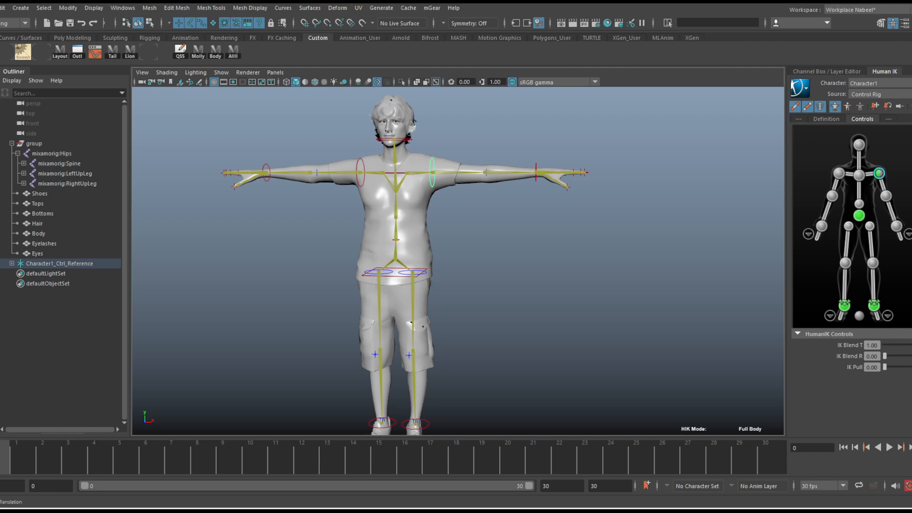
Try rotating the hips control, undo the rotation and set its IK Blend T and IK Blend R to 0.00
left_click(400, 279)
key("e")
left_click_drag(441, 233, 509, 246)
key("ctrl+z")
left_click(871, 346)
Move the left shoulder control slightly so that the left arm is raised
left_click(878, 173)
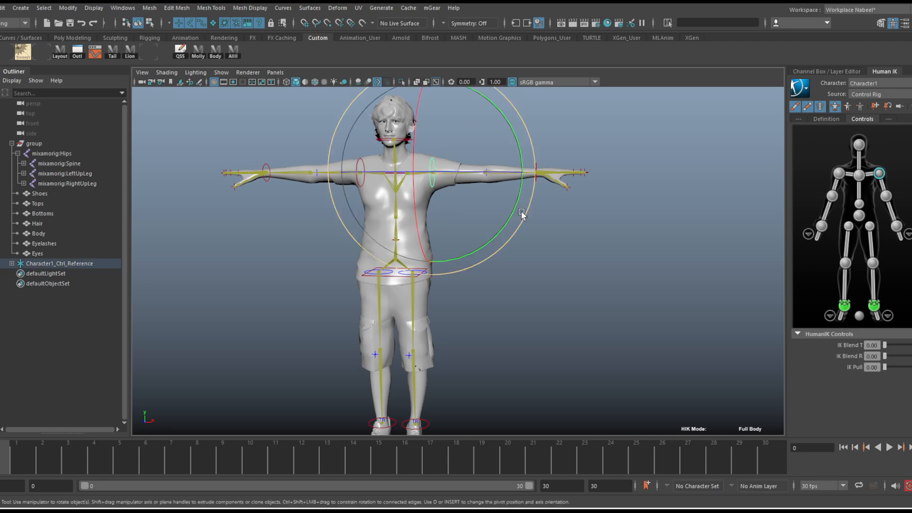
middle_click_drag(521, 213, 551, 265, "alt")
right_click_drag(552, 265, 619, 236, "alt")
middle_click_drag(619, 237, 590, 248, "alt")
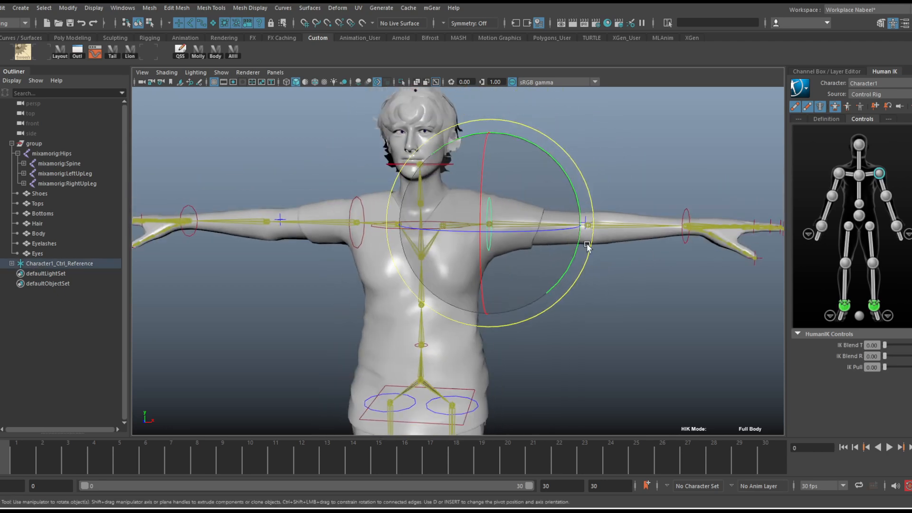
key("w")
mouse_move(489, 200)
left_mouse_down()
mouse_move(483, 159)
mouse_move(483, 220)
mouse_move(484, 157)
mouse_move(480, 201)
left_mouse_up()
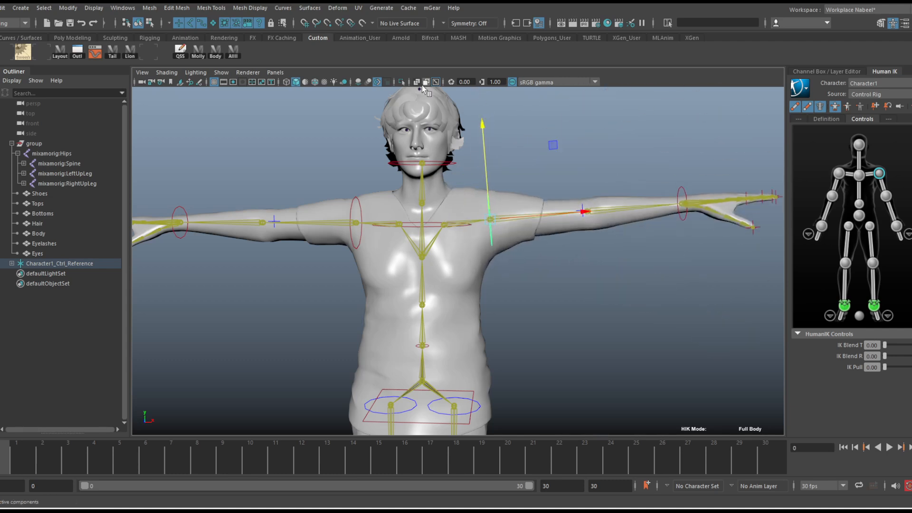
Turn off X-ray display of the joints and hide joints in the viewport so only the mesh and controls remain
left_click(436, 83)
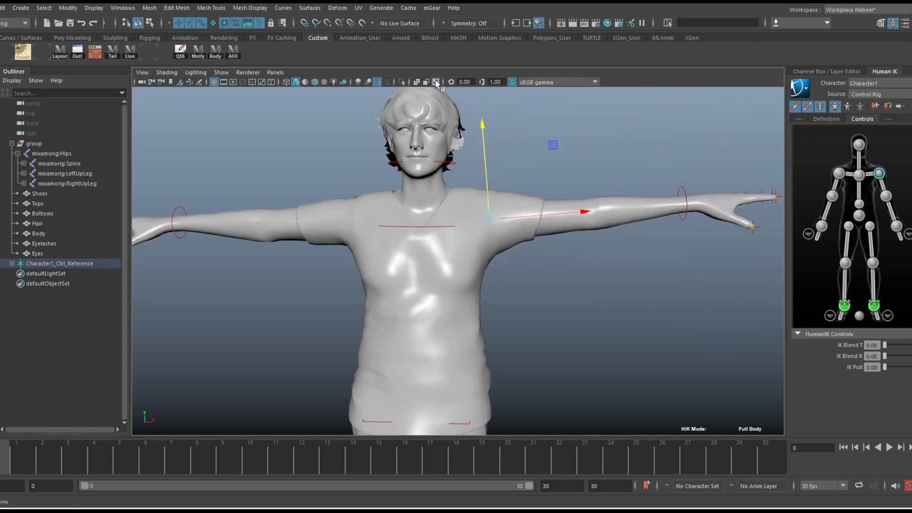
left_click(221, 72)
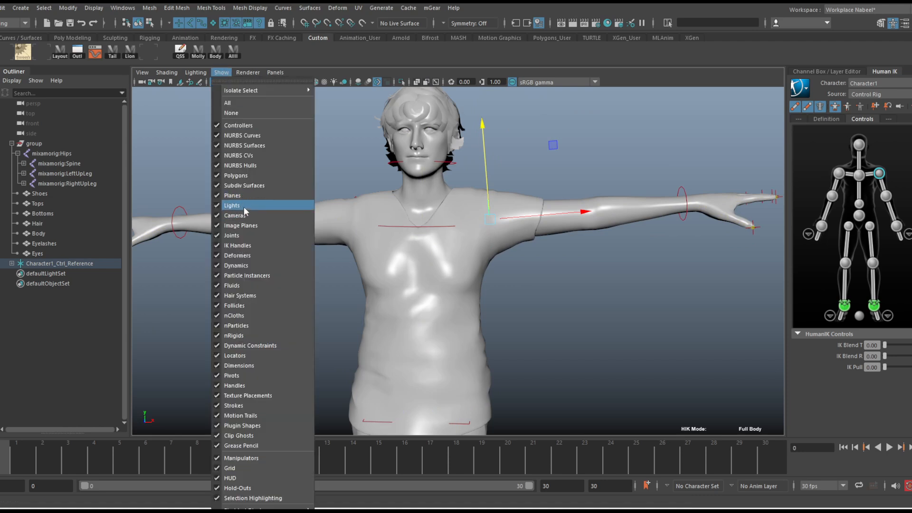
left_click(238, 235)
right_click_drag(642, 268, 570, 260, "alt")
left_click_drag(569, 261, 518, 240, "alt")
left_click(593, 274)
Lower the left wrist control until the arm hangs beside the body, and set its IK Blend T and R to 1.00
left_click(432, 256)
key("e")
key("q")
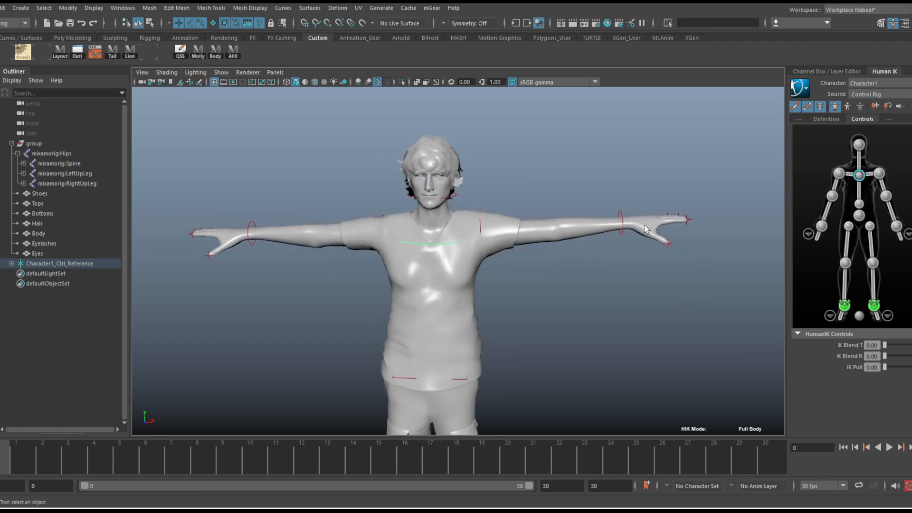
left_click(622, 235)
key("w")
left_click_drag(622, 235, 520, 354)
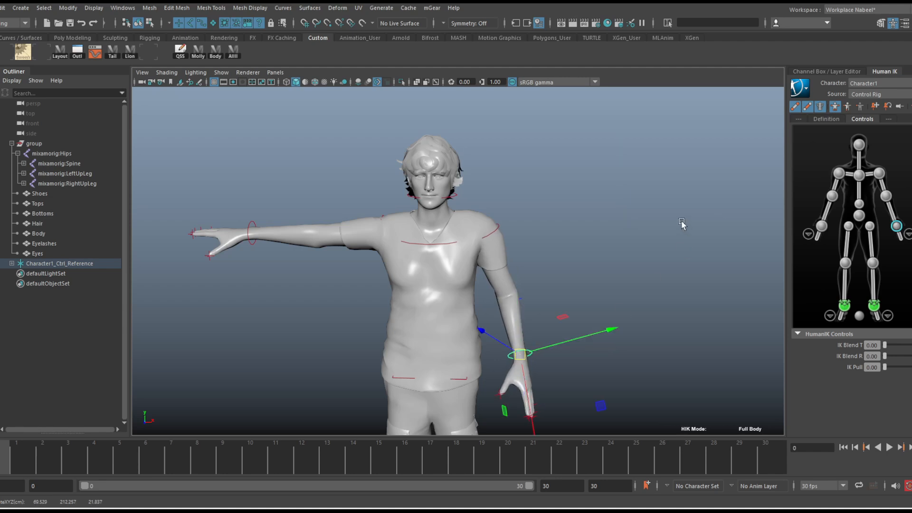
mouse_move(599, 292)
middle_mouse_down()
mouse_move(641, 249)
mouse_move(607, 286)
middle_mouse_up()
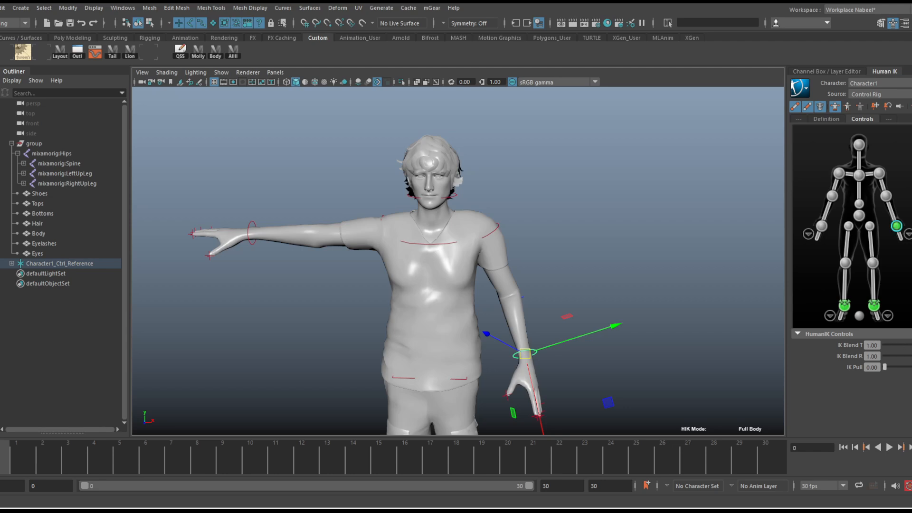
Test moving the hips control sideways to see how the left hand reacts to its IK settings, undoing each move
left_click(458, 381)
left_click_drag(430, 361, 458, 362)
key("ctrl+z")
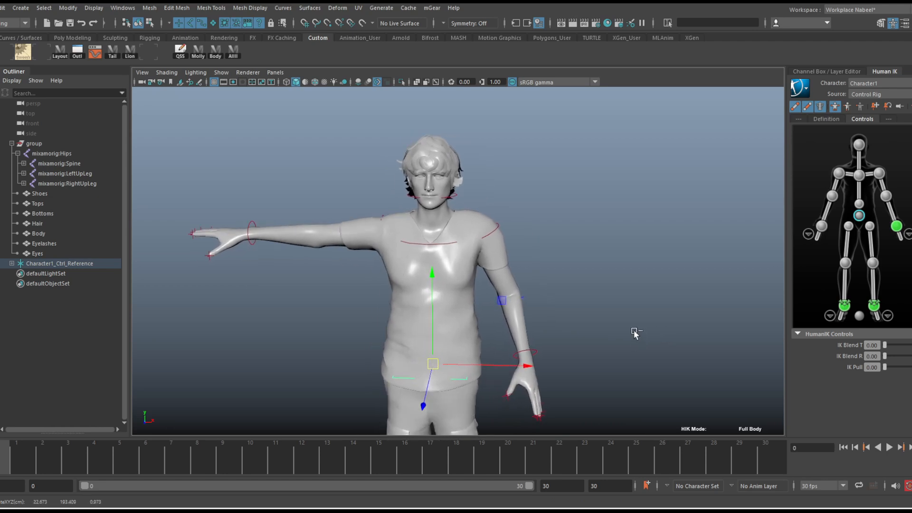
left_click(537, 350)
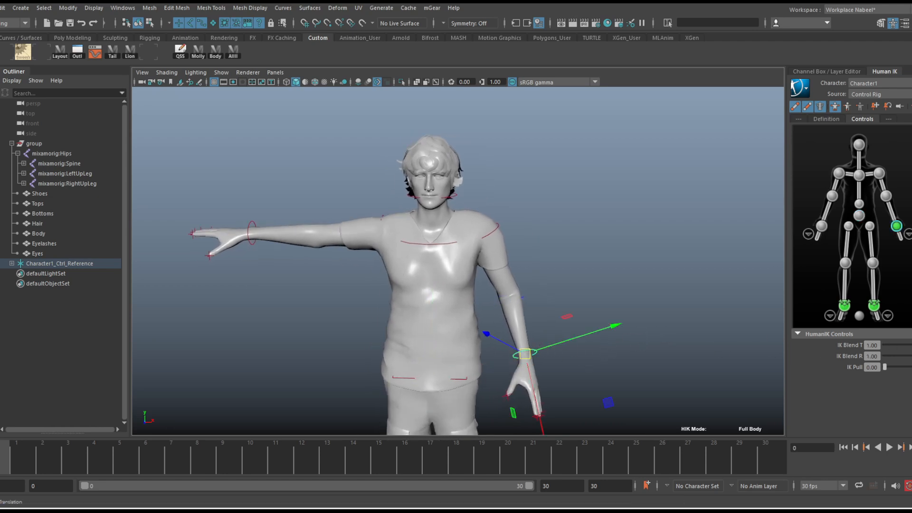
left_click(447, 380)
left_click_drag(426, 369, 452, 369)
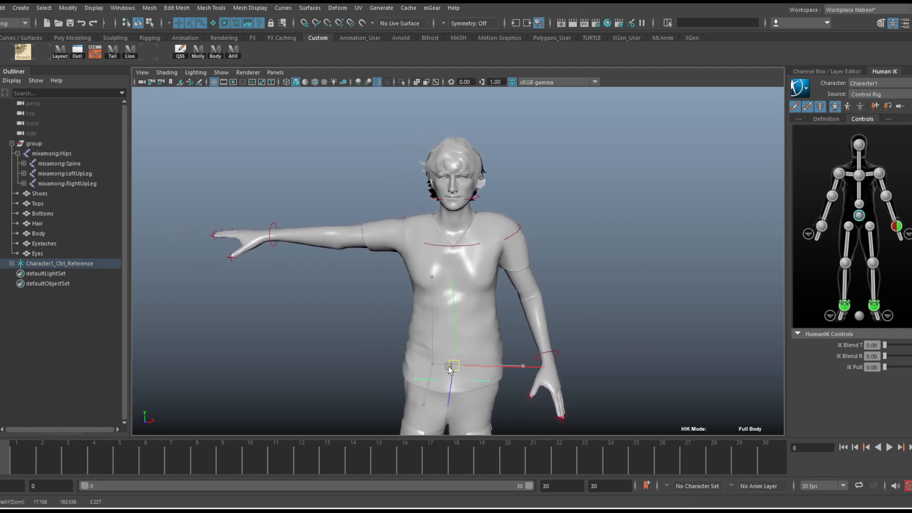
key("ctrl+z")
Select the left wrist control and open the detailed finger controls of the left hand
left_click(532, 352)
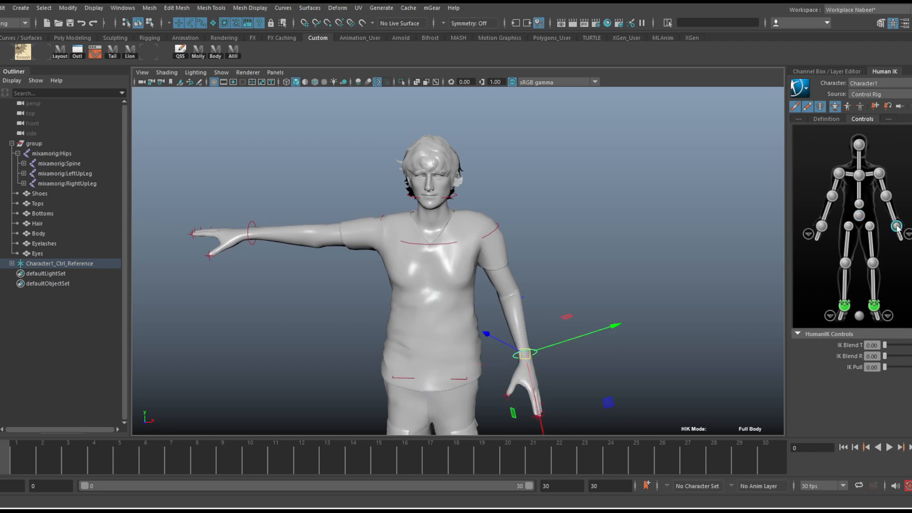
left_click(908, 235)
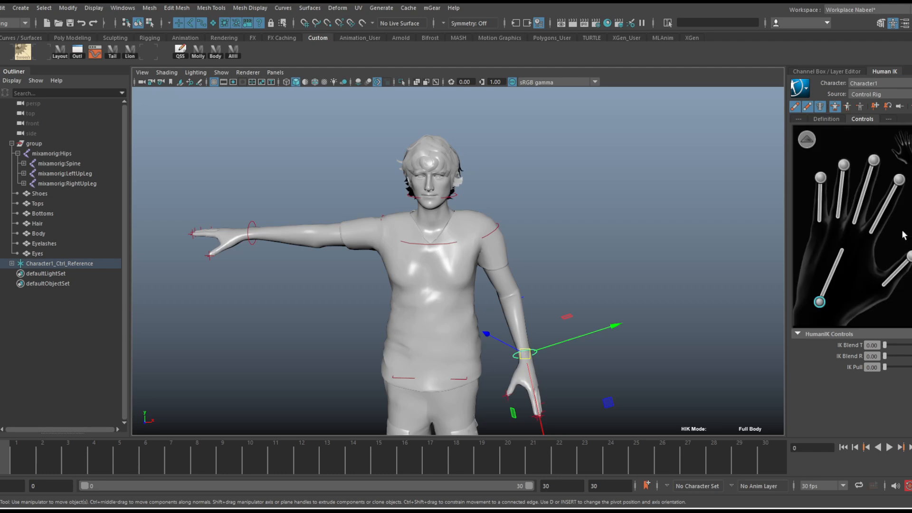
scroll(549, 163, "up", 10)
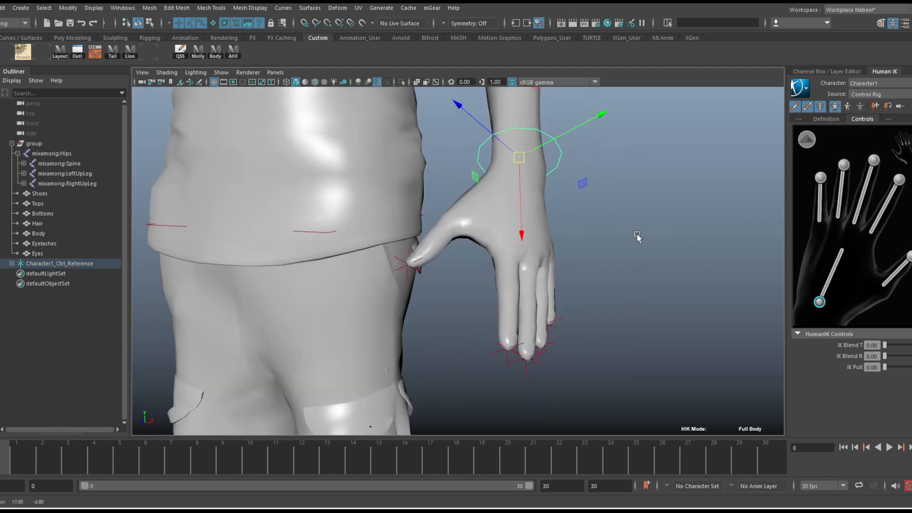
scroll(637, 236, "up", 3)
mouse_move(614, 246)
left_mouse_down("alt")
mouse_move(580, 226)
mouse_move(599, 240)
left_mouse_up("alt")
Curl the left index finger toward the palm by moving and rotating its fingertip control
left_click(899, 181)
left_click_drag(484, 291, 570, 277, "alt")
middle_click_drag(569, 277, 420, 273, "alt")
left_click_drag(566, 317, 458, 235)
left_click_drag(541, 285, 418, 251, "alt")
middle_click_drag(417, 251, 450, 292, "alt")
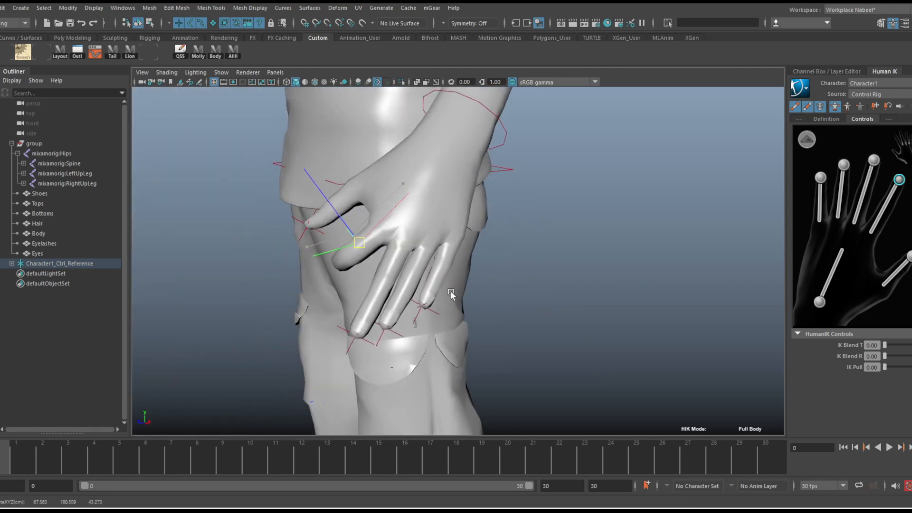
key("e")
left_click_drag(350, 332, 508, 310)
Curl the left middle finger toward the palm by moving and rotating its fingertip control
key("q")
left_click(354, 343)
key("w")
middle_click_drag(650, 379, 586, 319)
left_click(428, 309)
left_click_drag(544, 311, 449, 285, "alt")
middle_click_drag(455, 289, 468, 302)
left_click_drag(538, 276, 667, 258, "alt")
right_click_drag(570, 251, 745, 235, "alt")
middle_click_drag(744, 235, 572, 291, "alt")
left_click_drag(571, 290, 450, 271, "alt")
left_click(558, 255)
left_click(597, 231)
key("e")
mouse_move(432, 183)
left_mouse_down()
mouse_move(438, 190)
mouse_move(422, 173)
mouse_move(433, 183)
left_mouse_up()
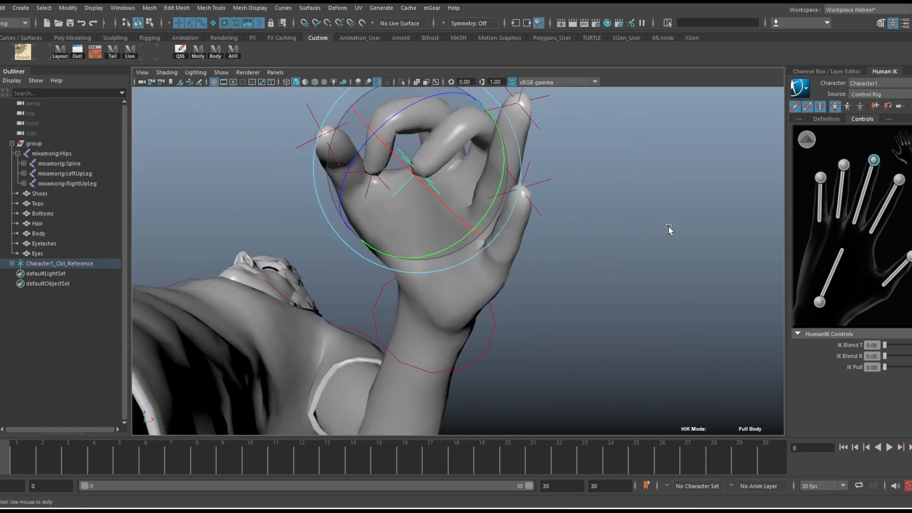
Reset the whole character rig to its stance pose with both arms stretched out sideways
left_click_drag(667, 230, 478, 324, "alt")
right_click_drag(478, 323, 436, 275, "alt")
middle_click_drag(435, 275, 521, 339, "alt")
left_click_drag(521, 339, 539, 308, "alt")
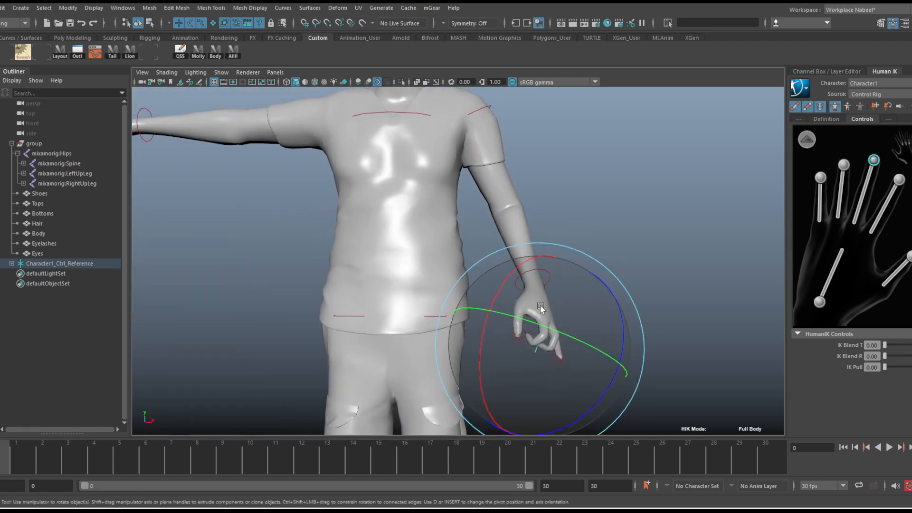
right_click_drag(540, 307, 464, 258, "alt")
middle_click_drag(464, 258, 465, 264, "alt")
key("q")
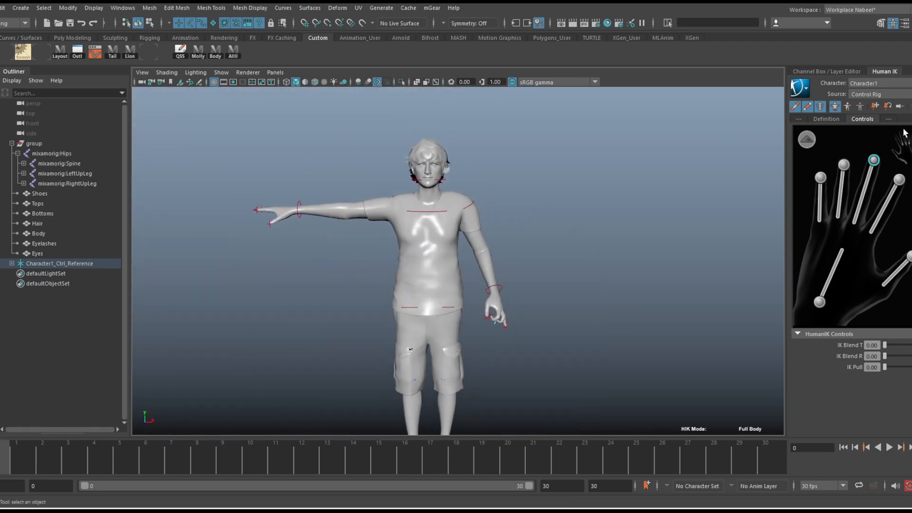
left_click(911, 107)
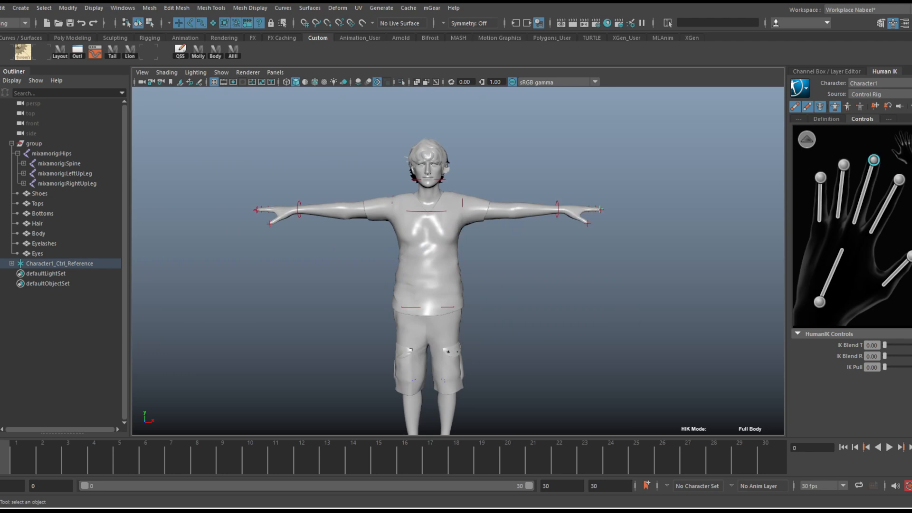
right_click_drag(504, 255, 506, 278, "alt")
middle_click_drag(505, 278, 499, 253, "alt")
right_click_drag(499, 253, 503, 252, "alt")
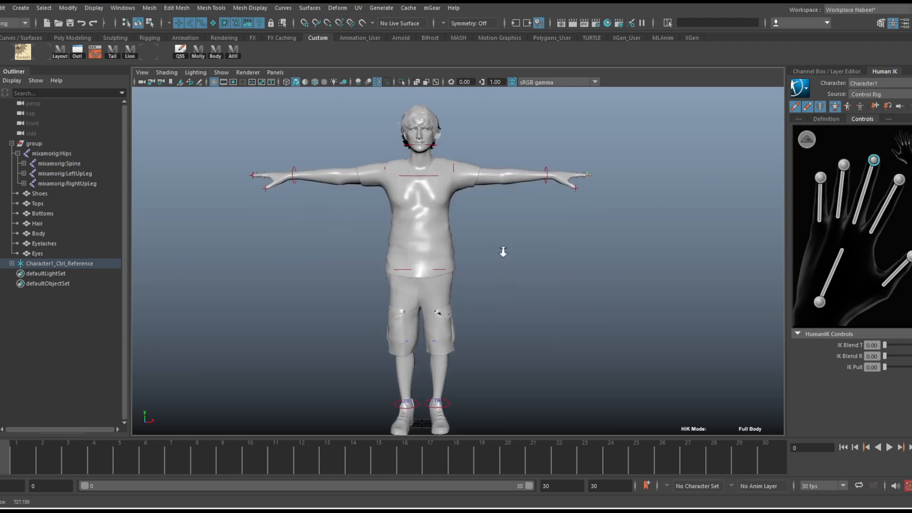
middle_click_drag(502, 252, 517, 249, "alt")
right_click_drag(517, 249, 493, 241, "alt")
mouse_move(507, 235)
left_mouse_down("alt")
mouse_move(477, 246)
mouse_move(457, 233)
mouse_move(512, 238)
left_mouse_up("alt")
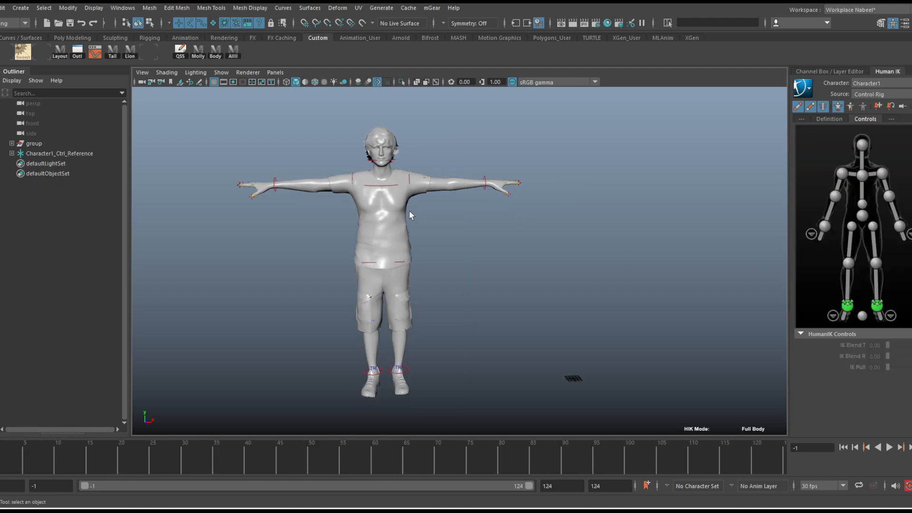
middle_click_drag(409, 210, 465, 207, "alt")
right_click_drag(395, 184, 459, 180, "alt")
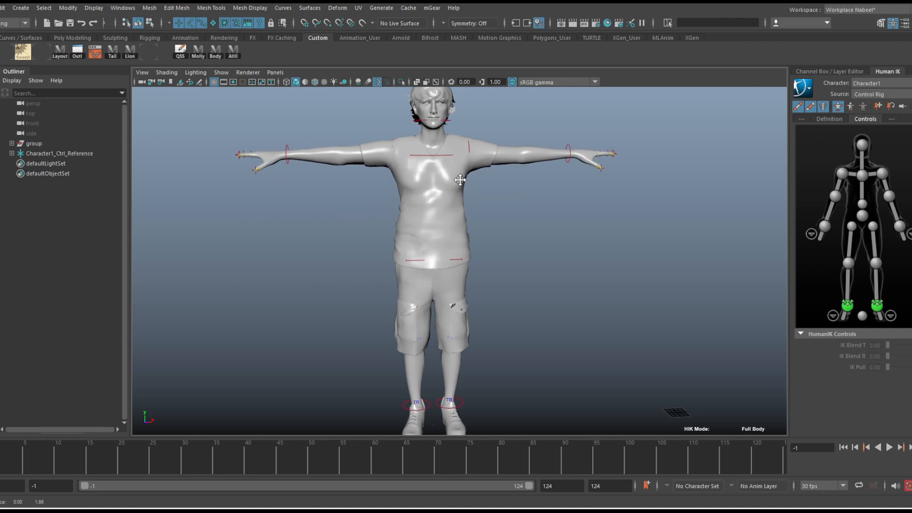
mouse_move(459, 180)
left_mouse_down("alt")
mouse_move(491, 182)
mouse_move(456, 184)
left_mouse_up("alt")
right_click_drag(493, 188, 455, 195, "alt")
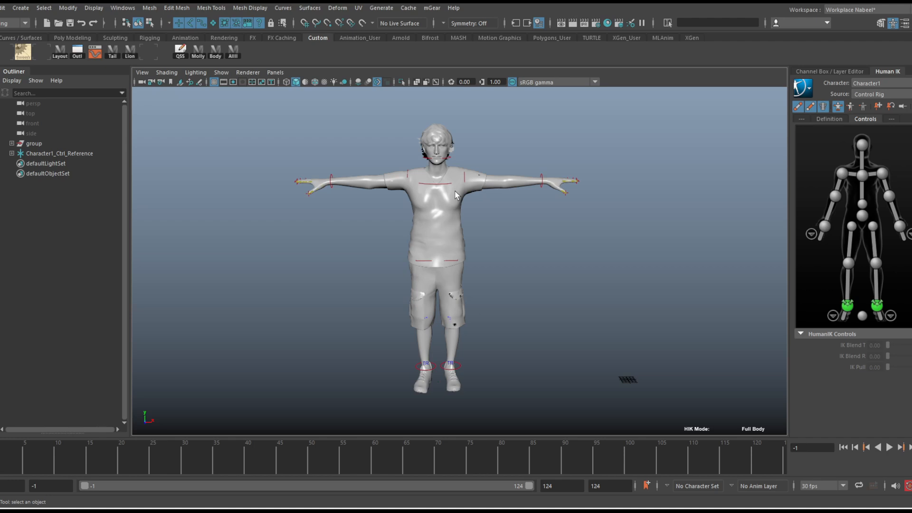
mouse_move(507, 229)
left_mouse_down("alt")
mouse_move(499, 228)
mouse_move(525, 228)
mouse_move(513, 224)
left_mouse_up("alt")
scroll(549, 238, "up", 2)
scroll(548, 238, "down", 2)
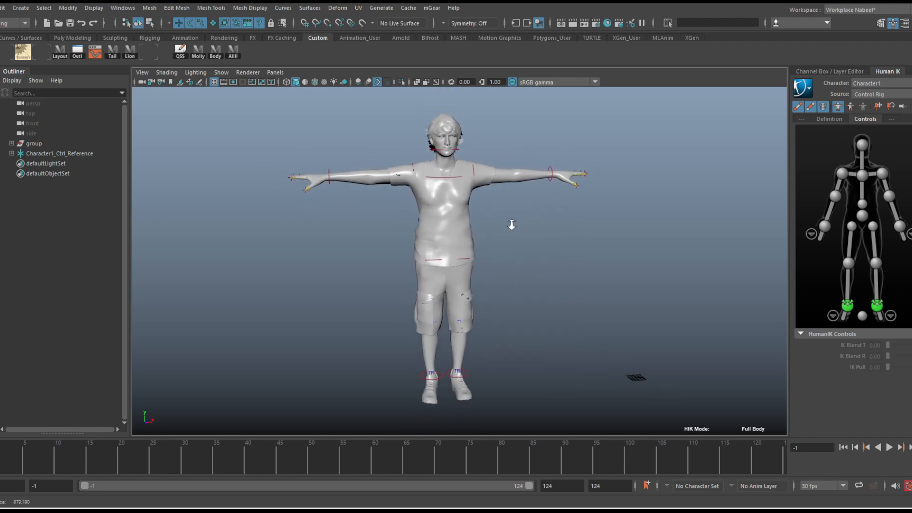
Reference Death.fbx from the Move_Ai folder into the scene, grouped under the name Robot and with the Locator option turned off
left_click(0, 8)
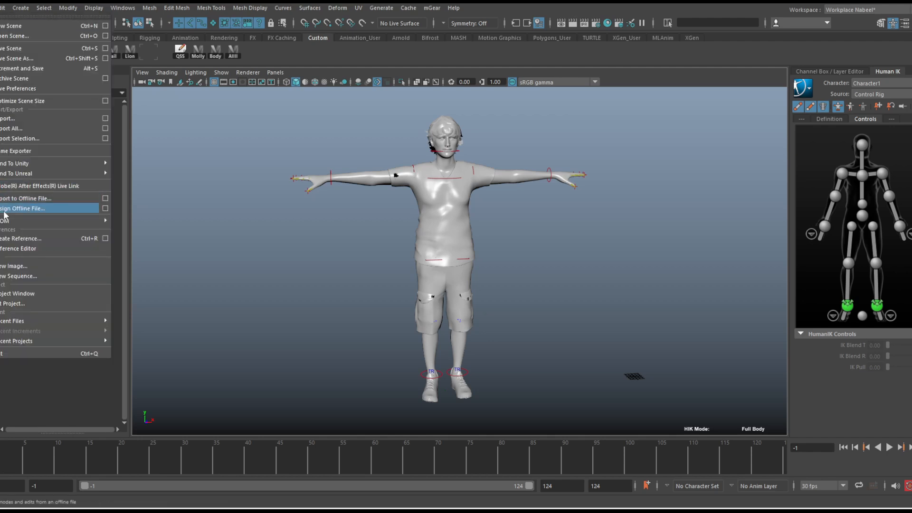
left_click(19, 248)
left_click(206, 149)
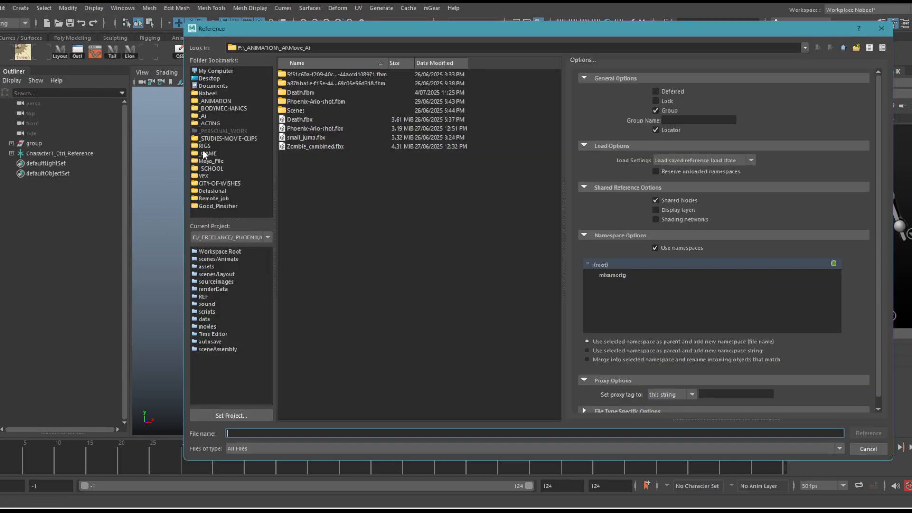
left_click(304, 120)
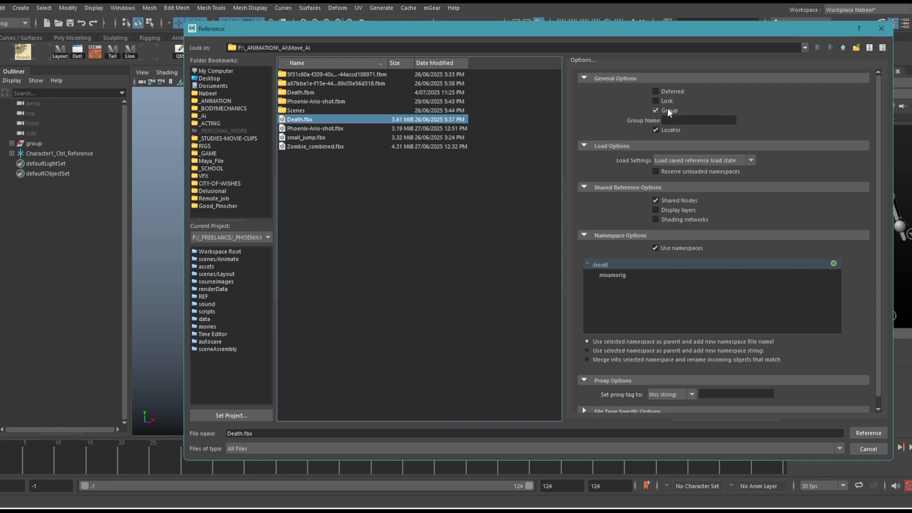
left_click(674, 132)
left_click(691, 120)
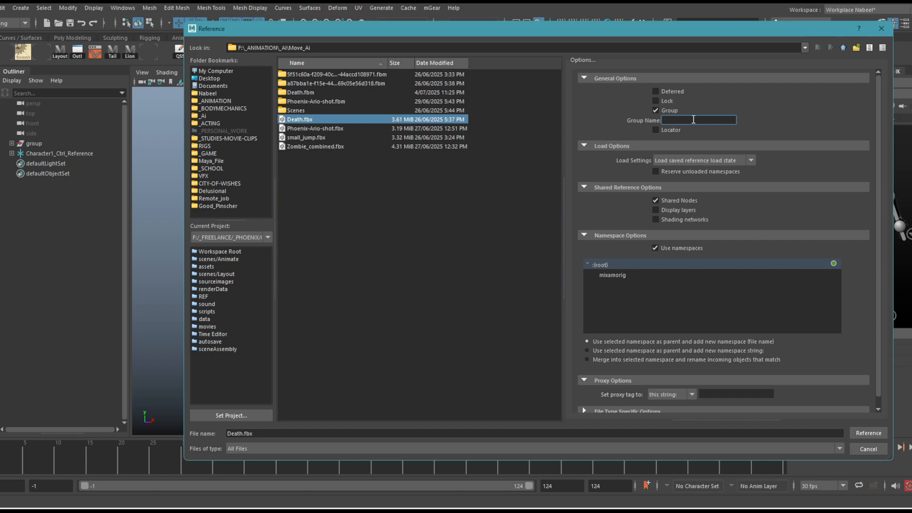
type("Robot")
left_click(733, 394)
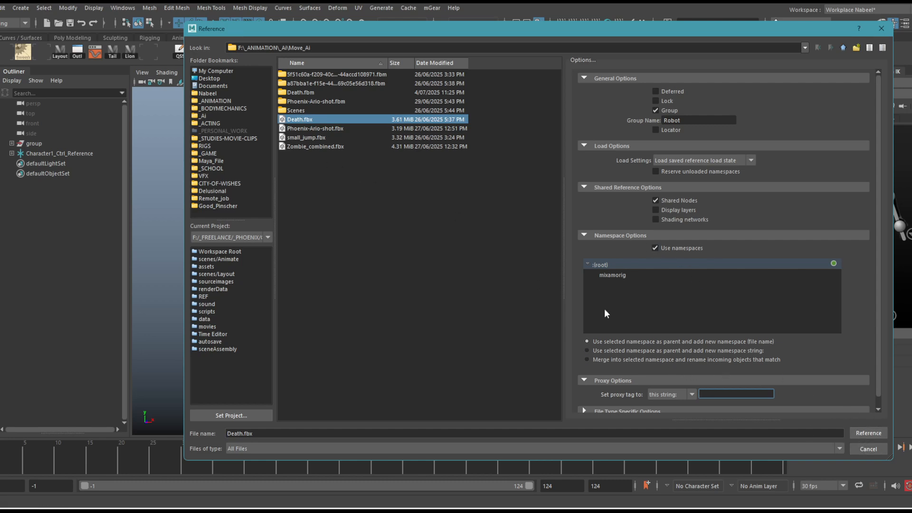
left_click(869, 432)
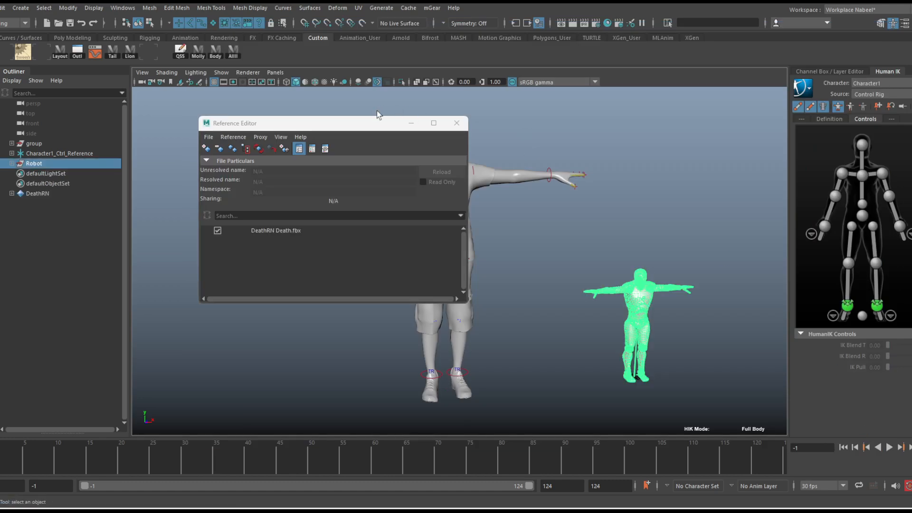
left_click(456, 123)
Frame the referenced robot, play its animation, stop playback and return to the start frame
middle_click_drag(547, 245, 537, 239, "alt")
key("f")
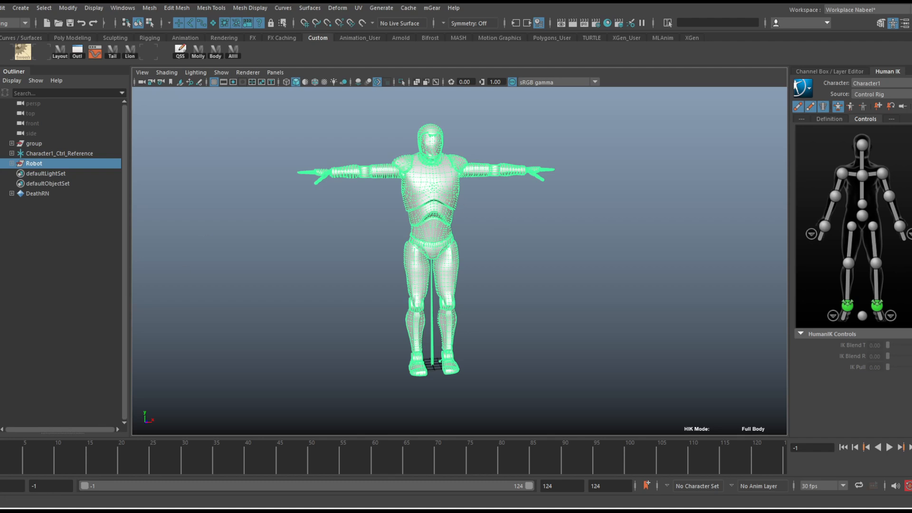
key("alt+v")
key("alt+v")
left_click(889, 447)
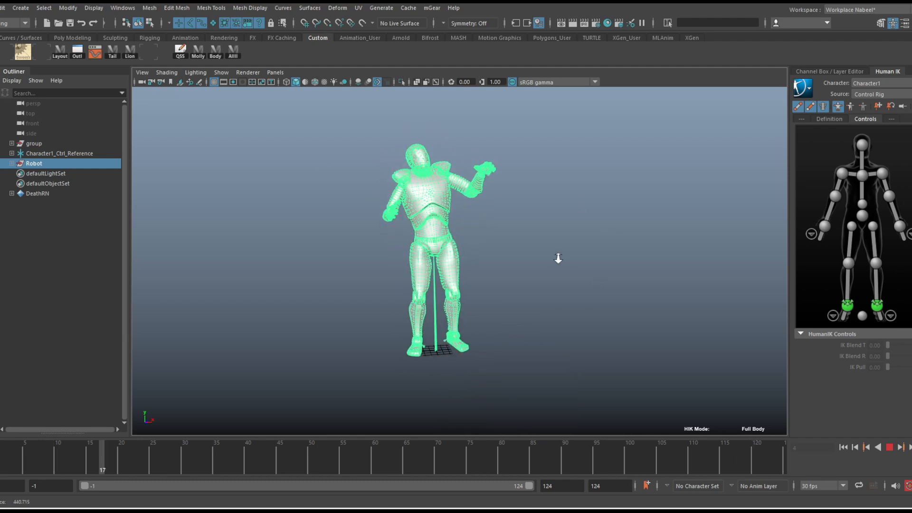
left_click(890, 447)
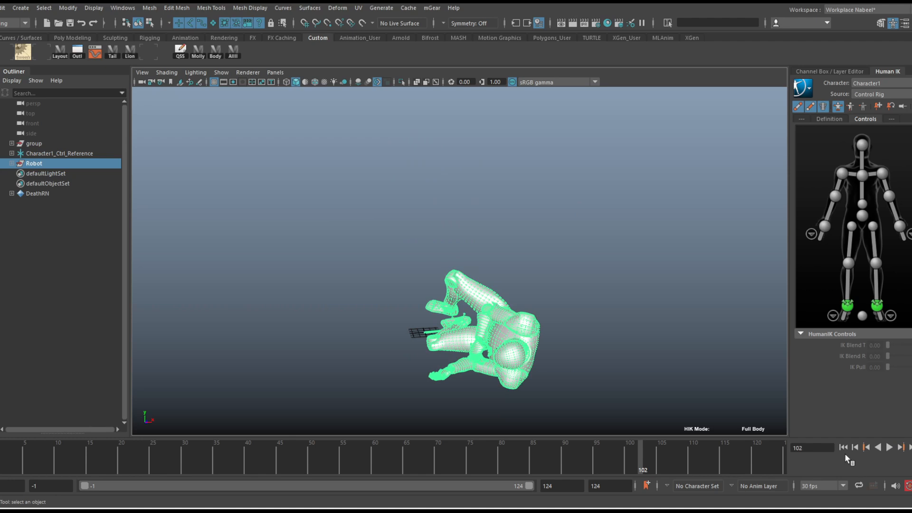
left_click(844, 448)
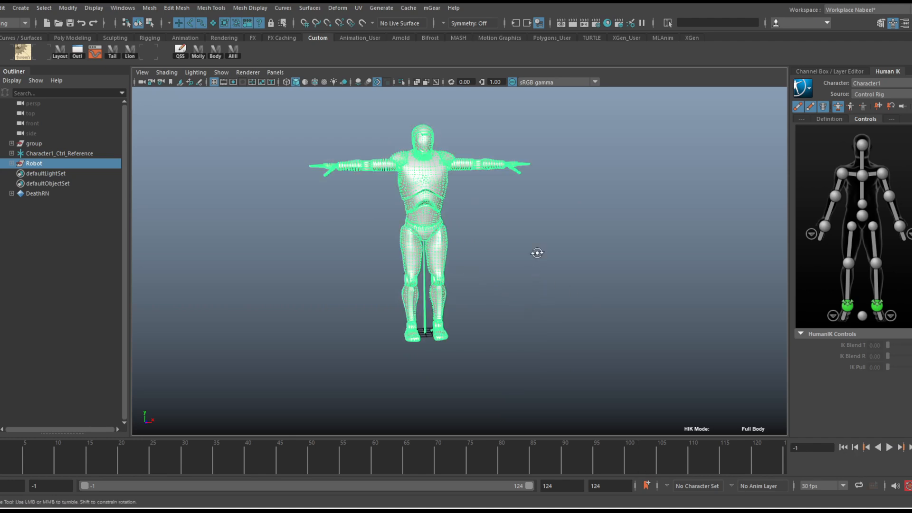
Examine the robot's starting pose and its size and placement beside the Remy character
left_click_drag(536, 252, 492, 236, "alt")
right_click_drag(492, 236, 500, 239, "alt")
middle_click_drag(500, 238, 506, 271, "alt")
left_click_drag(506, 271, 487, 260, "alt")
right_click_drag(487, 259, 525, 264, "alt")
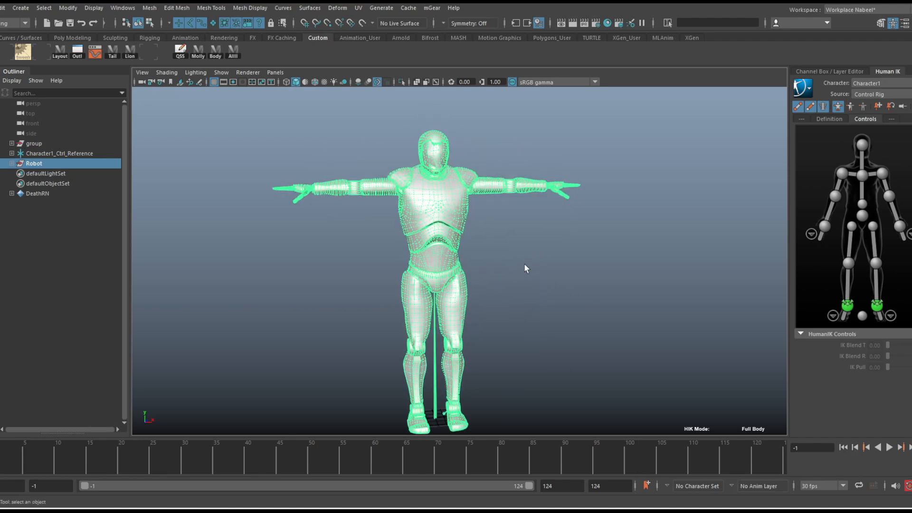
middle_click_drag(525, 265, 535, 242, "alt")
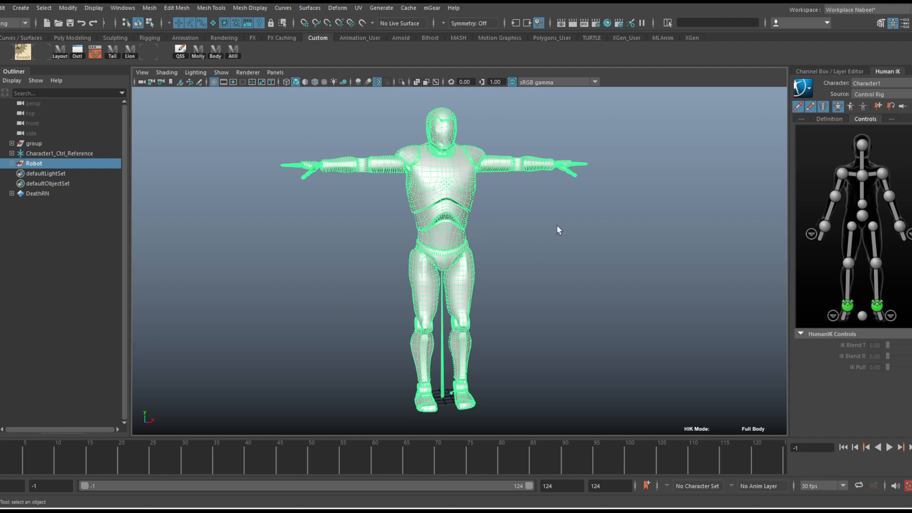
right_click_drag(557, 226, 545, 223, "alt")
middle_click_drag(546, 223, 541, 217, "alt")
right_click_drag(541, 218, 293, 211, "alt")
middle_click_drag(293, 212, 403, 250, "alt")
right_click_drag(355, 205, 372, 208, "alt")
middle_click_drag(372, 207, 426, 237, "alt")
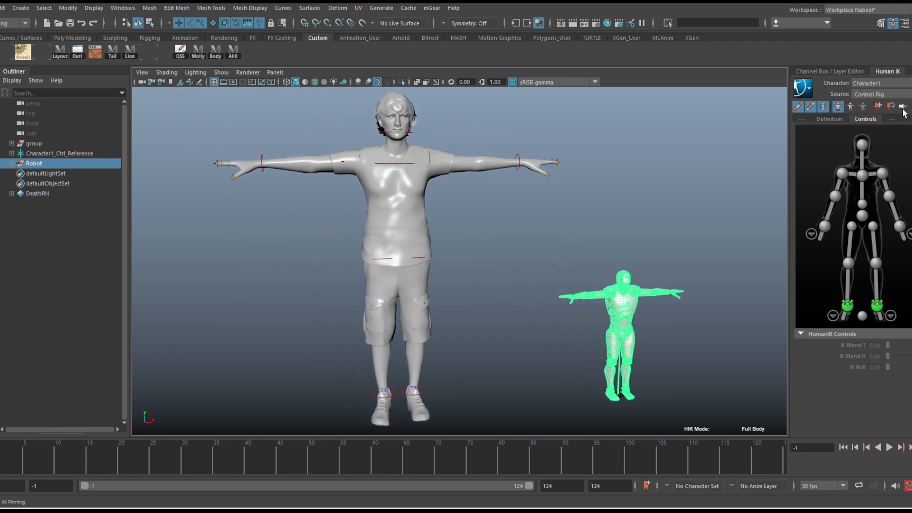
Set Character1's source to None and save its skeleton definition as a template named Mixamo, overwriting the existing template
left_click(877, 93)
left_click(874, 100)
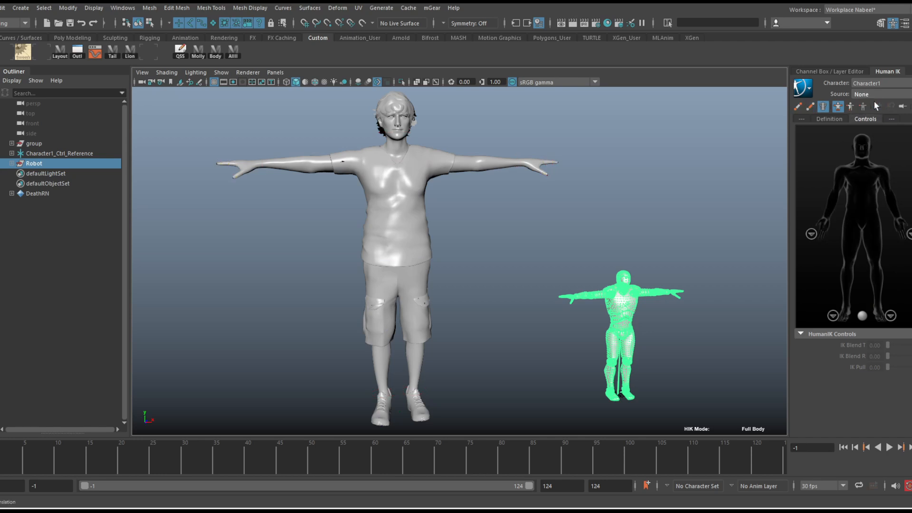
left_click(832, 119)
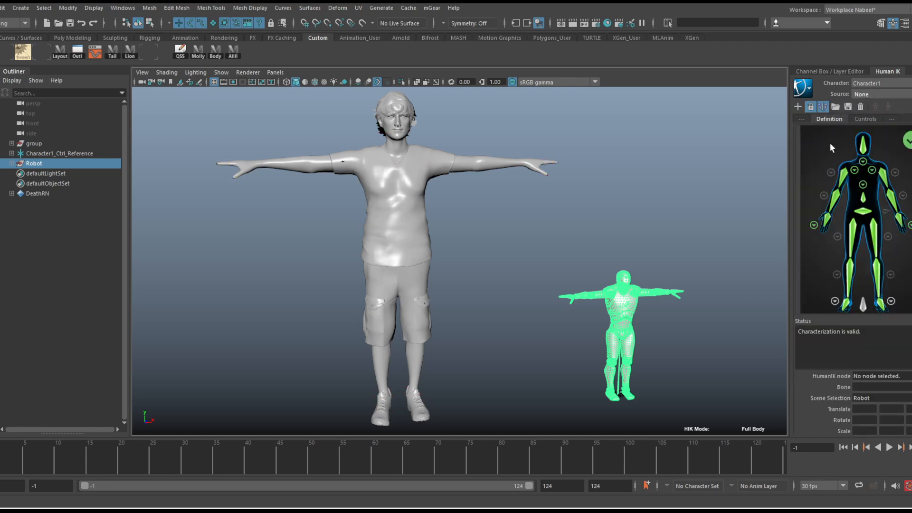
left_click(848, 106)
left_click_drag(873, 178, 589, 87)
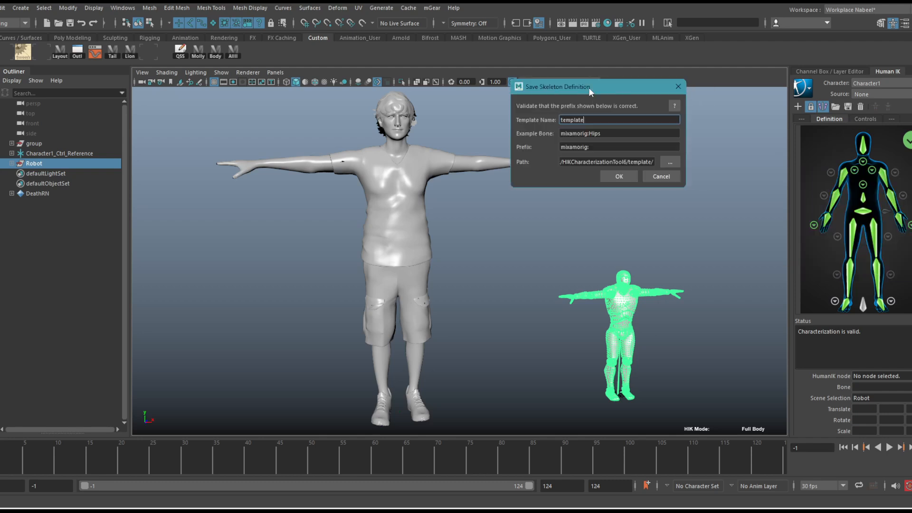
double_click(576, 120)
type("Mixamo")
left_click(619, 178)
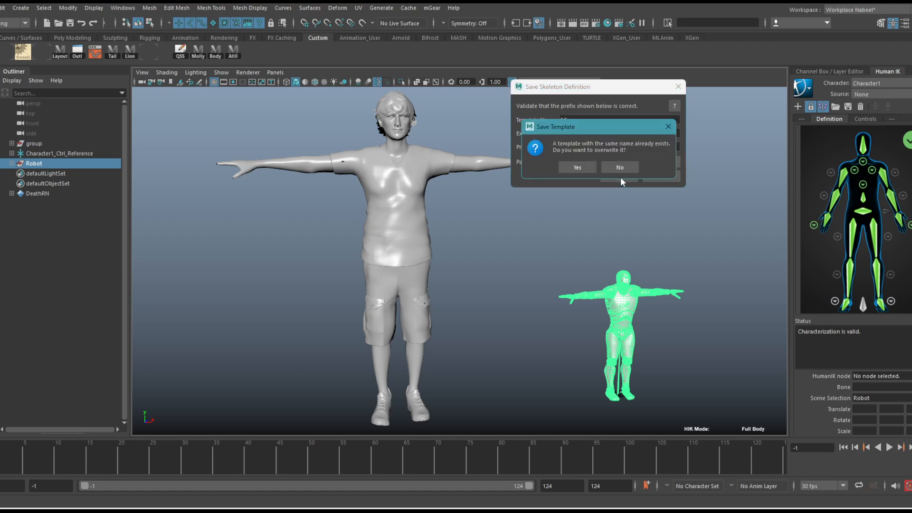
left_click(588, 169)
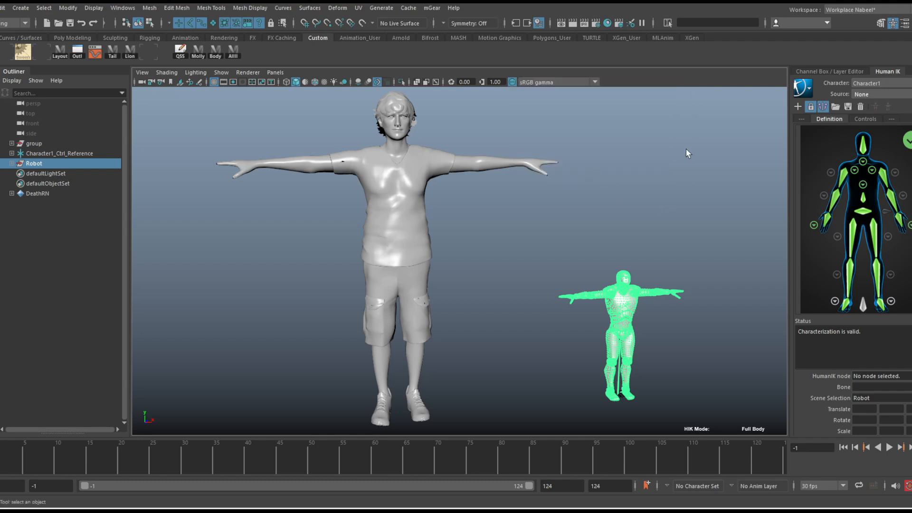
Frame the robot, switch the HumanIK character to Character2 and select the Hips node in its definition
key("f")
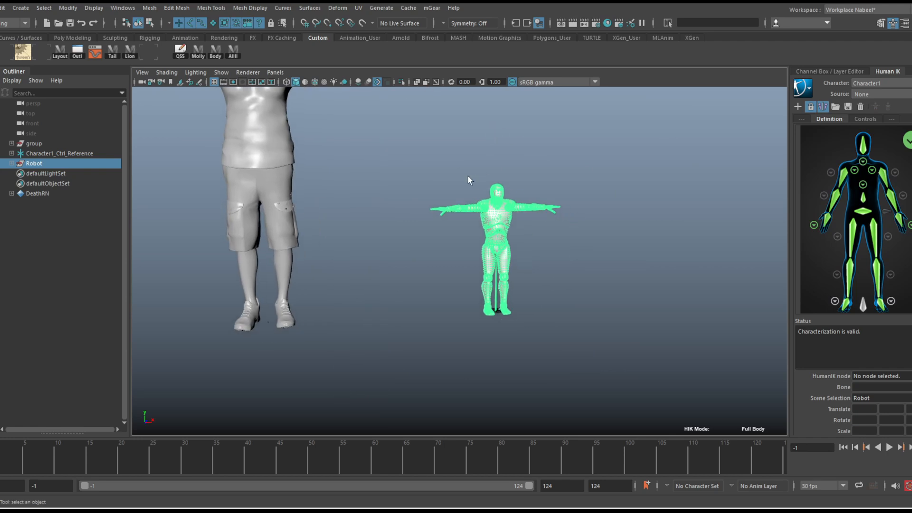
left_click(879, 82)
left_click(871, 114)
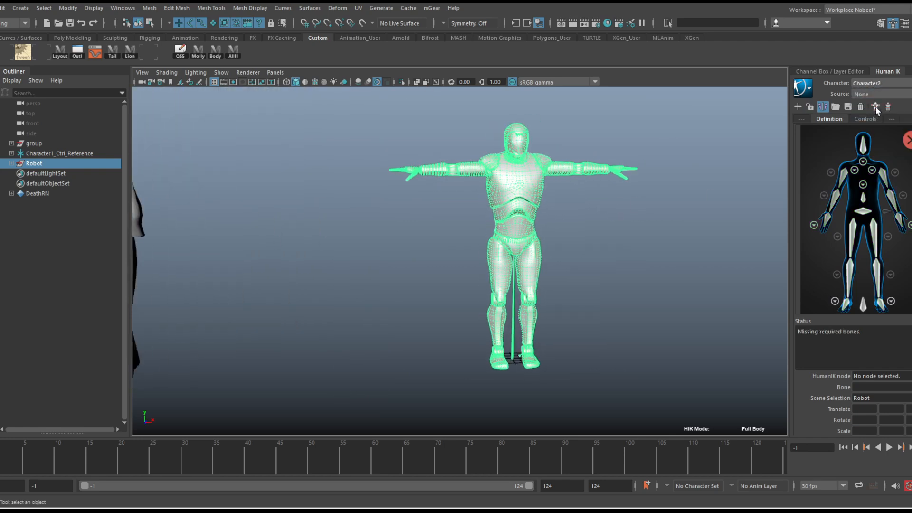
left_click_drag(545, 181, 529, 216, "alt")
left_click(861, 213)
key("w")
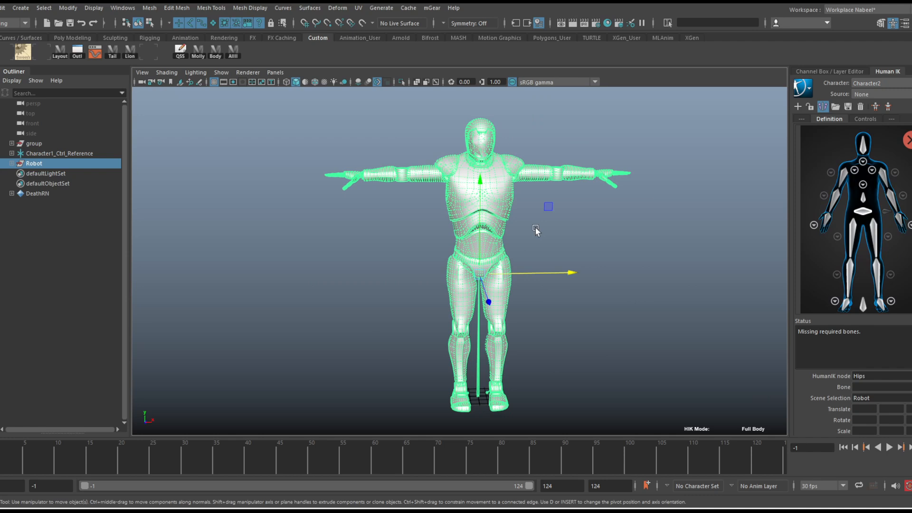
Deselect the robot and delete the current skeleton definition of Character2, confirming the deletion
left_click(618, 229)
mouse_move(601, 223)
right_mouse_down("alt")
mouse_move(554, 197)
mouse_move(719, 226)
mouse_move(625, 241)
mouse_move(593, 220)
right_mouse_up("alt")
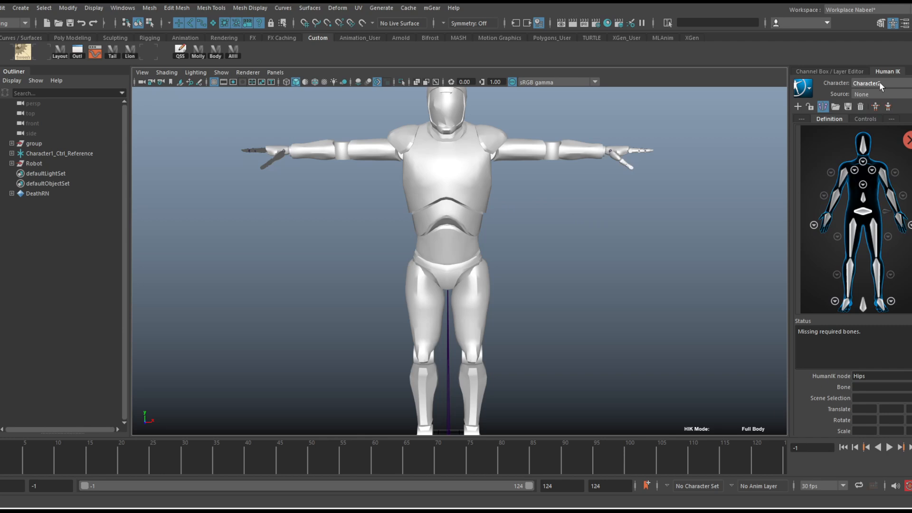
left_click(860, 107)
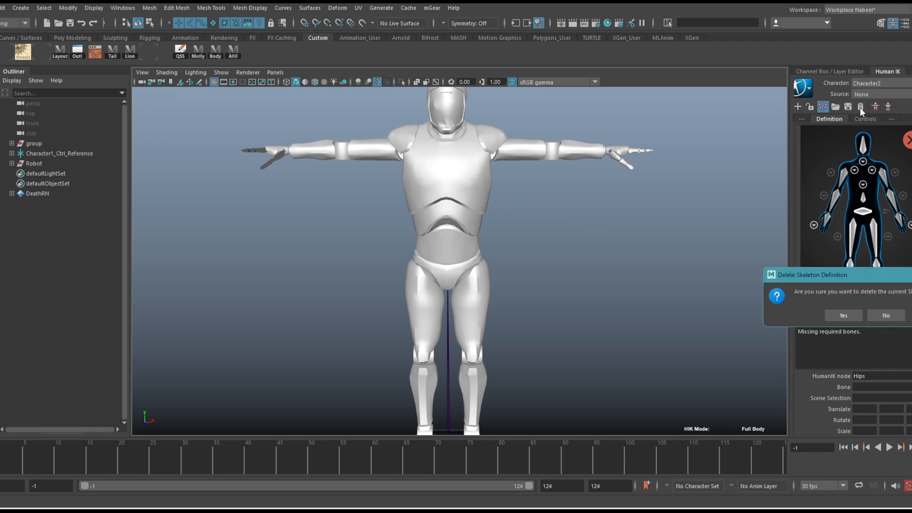
left_click(854, 316)
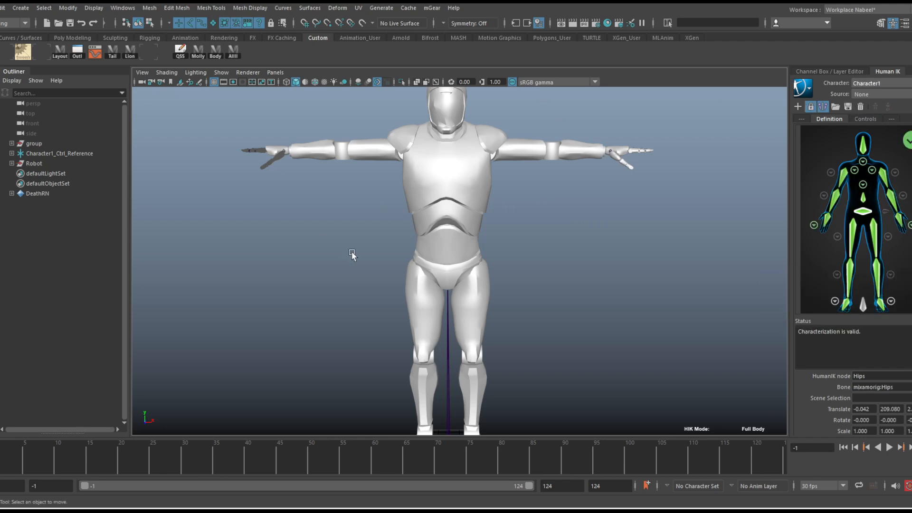
Display the robot's joints through its mesh with X-Ray Joints and select its Hips joint
left_click(435, 82)
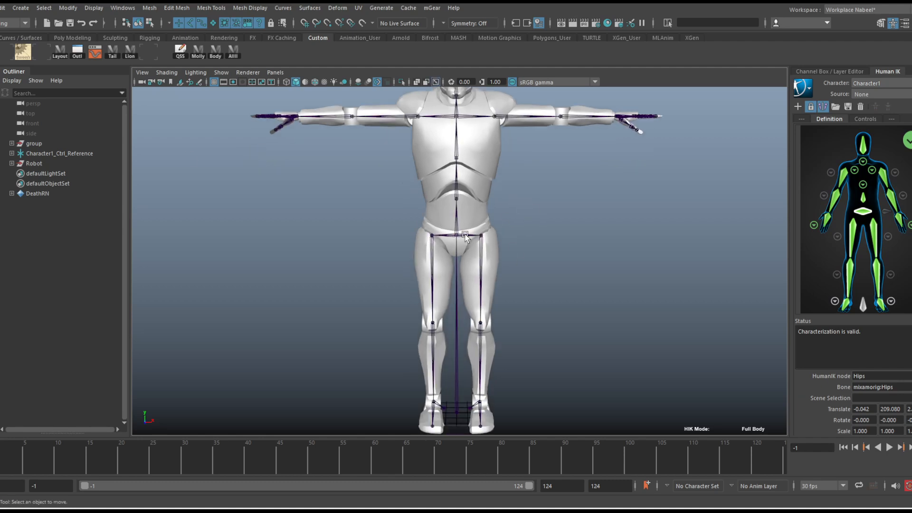
left_click(464, 237)
left_click(455, 284)
left_click(470, 236)
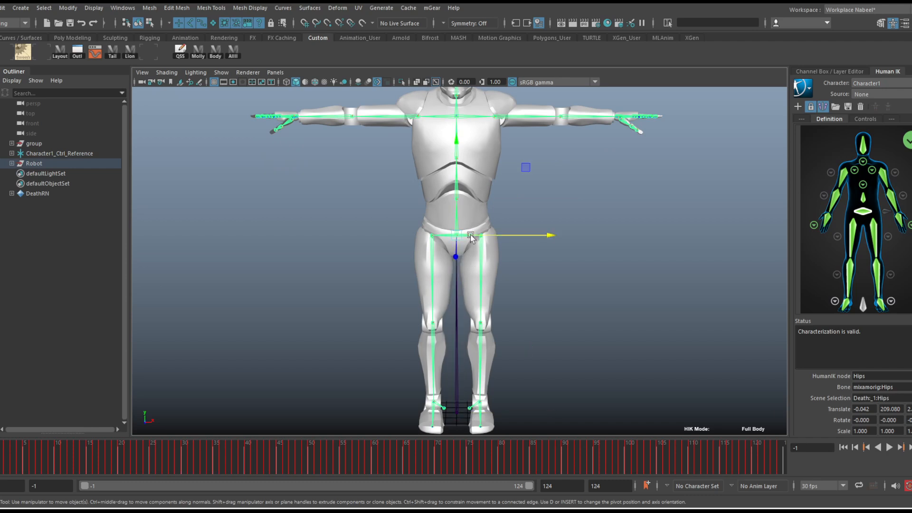
Set the HumanIK character to None and create a new character definition for the robot
left_click(866, 81)
left_click(862, 92)
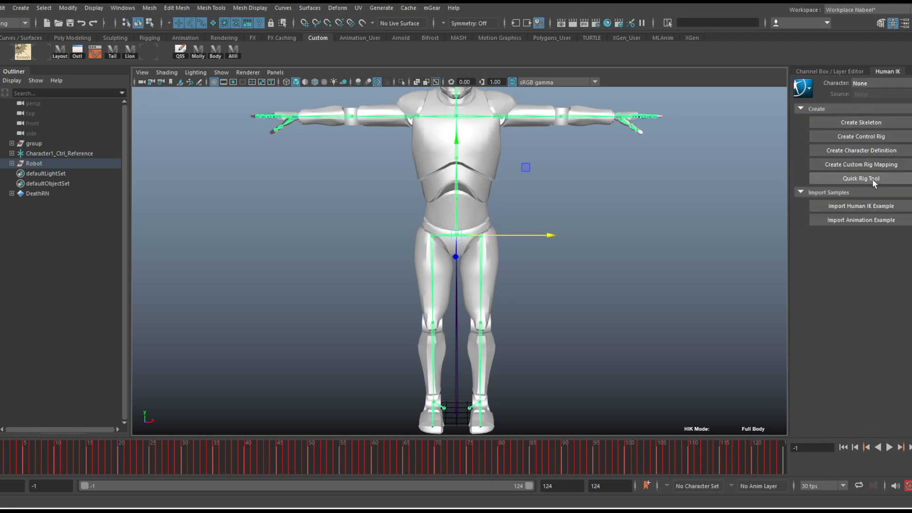
left_click(869, 151)
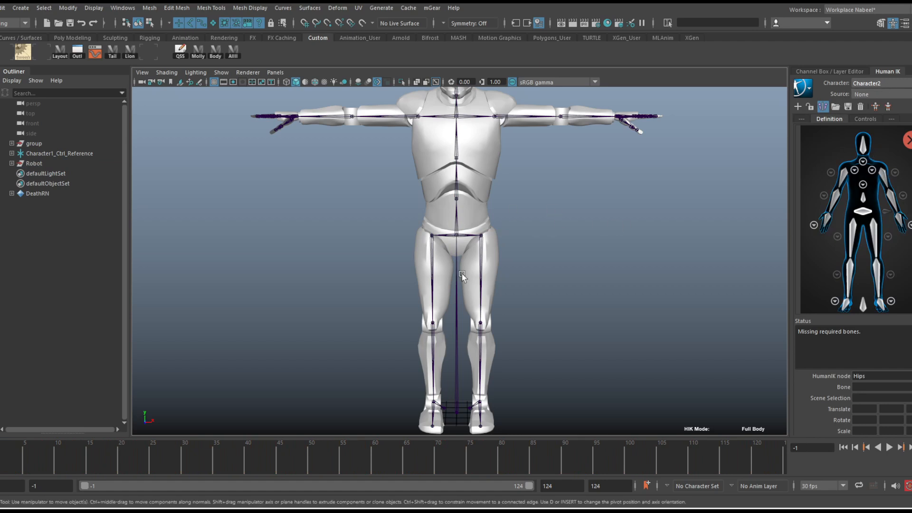
Select the robot's Hips joint and load the Mixamo skeleton definition template, matching all bones with the prefix Death:_1:
left_click(466, 237)
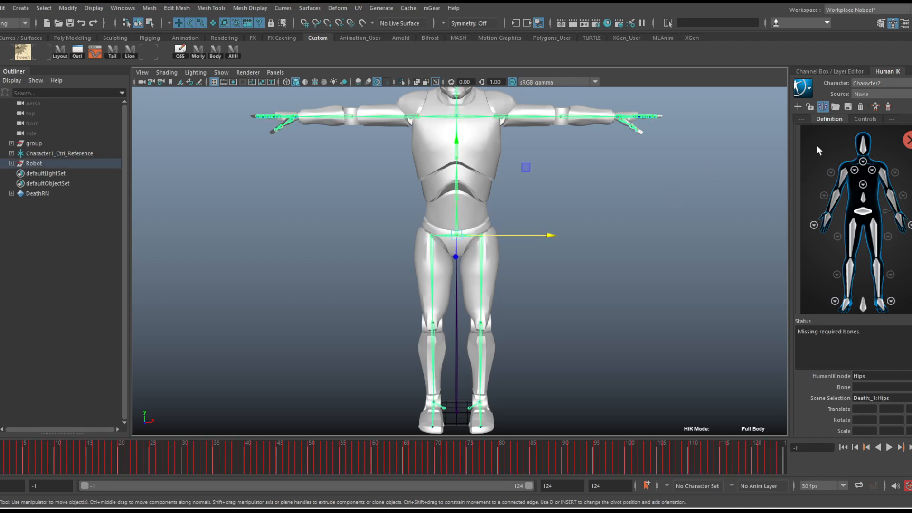
left_click(837, 108)
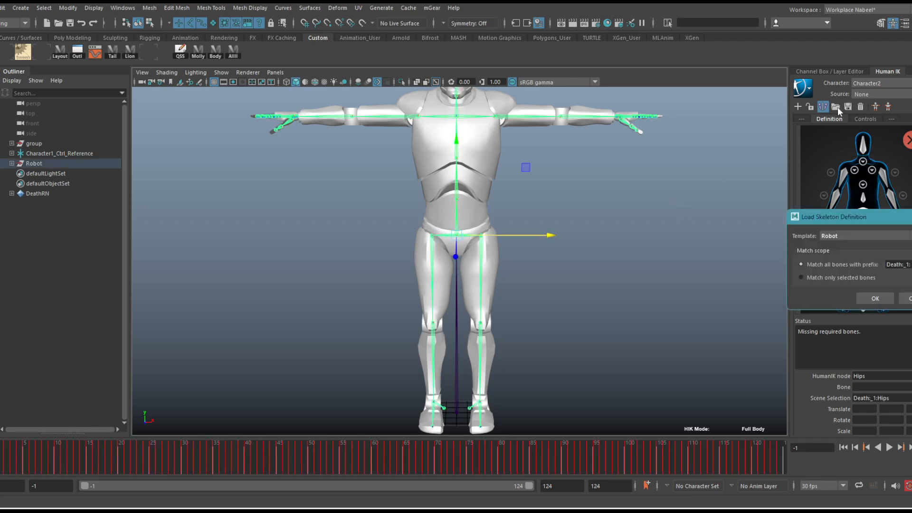
left_click_drag(864, 214, 682, 146)
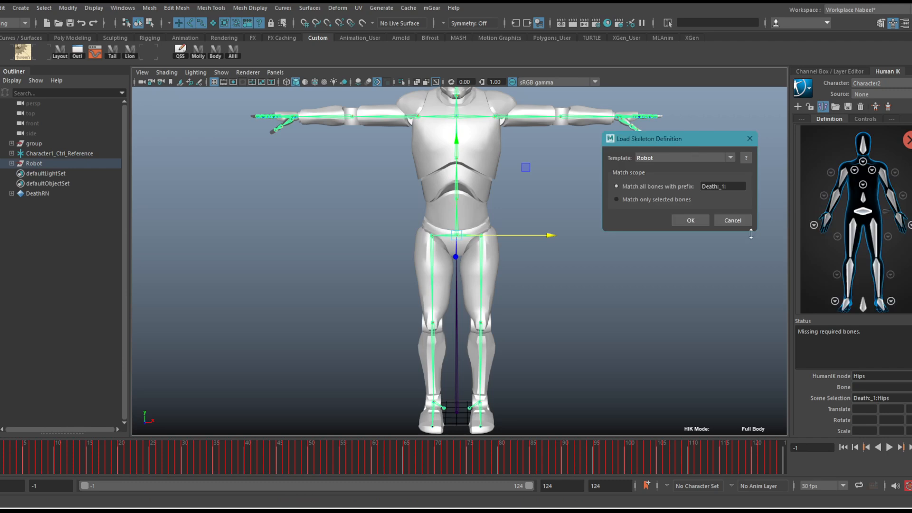
left_click(728, 159)
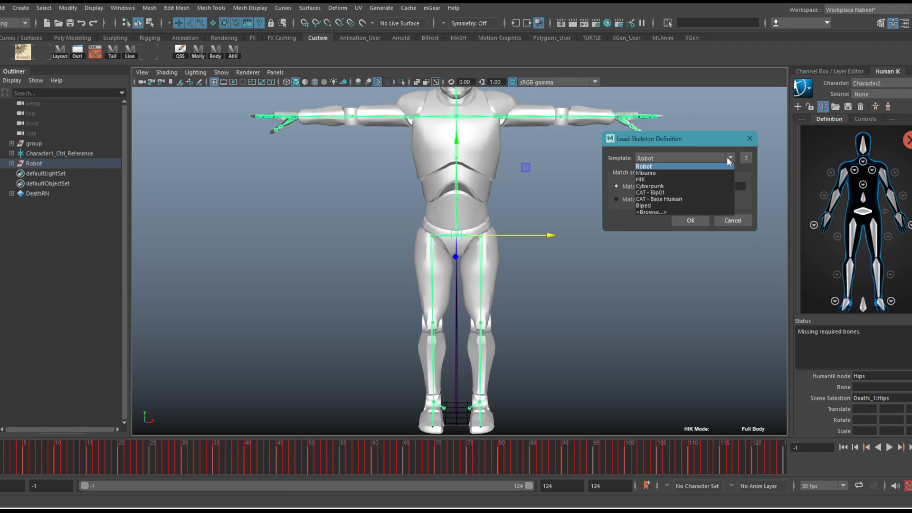
left_click(656, 173)
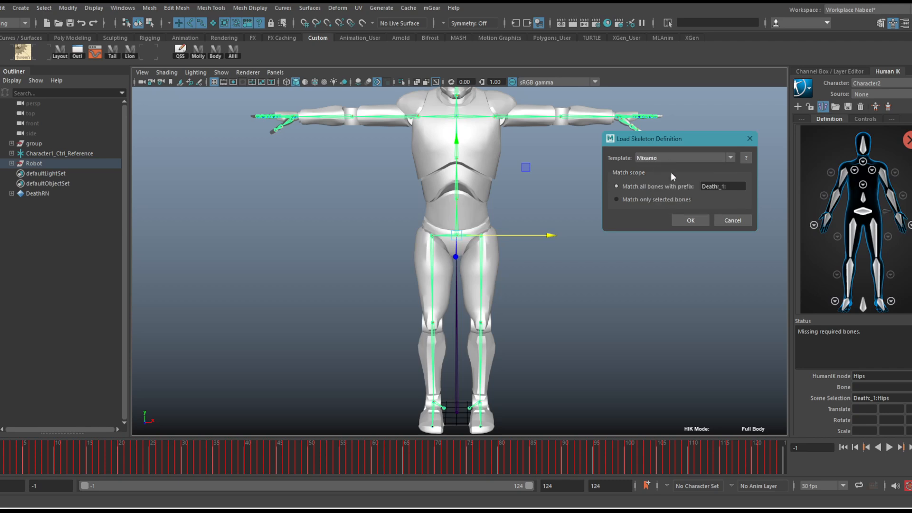
left_click(691, 220)
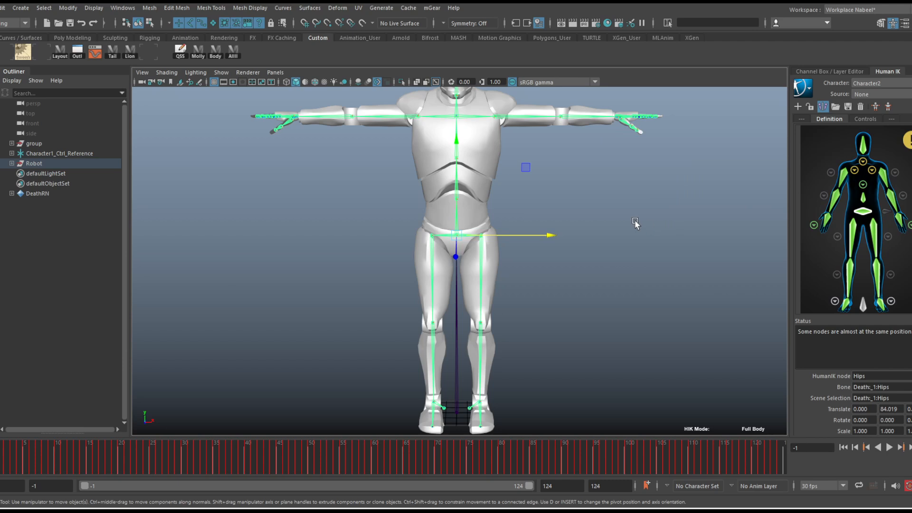
Open the left shoulder view of Character2's definition and examine the robot's chest and shoulder joints up close
scroll(612, 209, "down", 3)
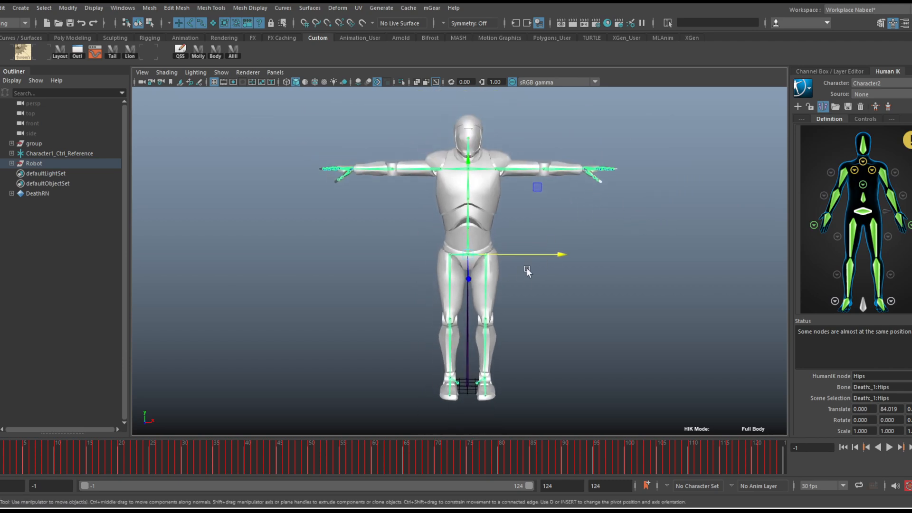
right_click_drag(527, 267, 318, 193, "alt")
middle_click_drag(318, 193, 339, 195, "alt")
key("f")
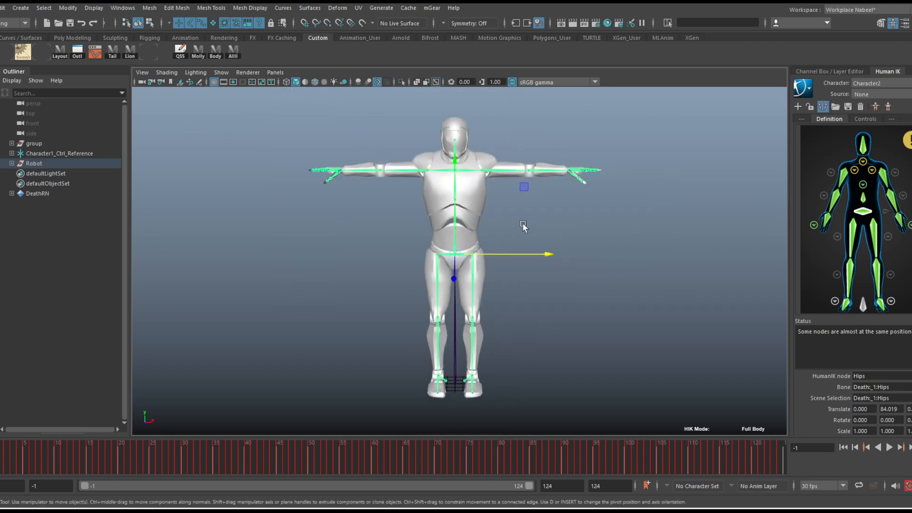
left_click(871, 169)
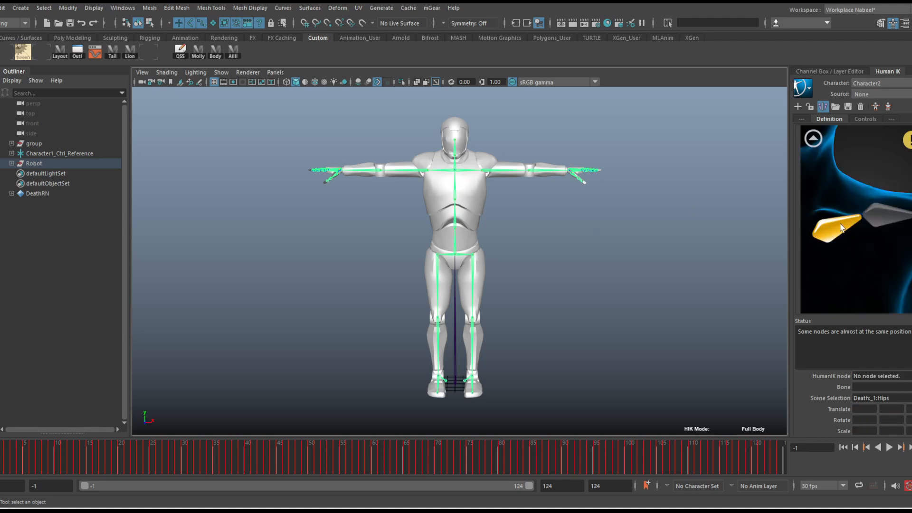
right_click_drag(414, 129, 745, 183, "alt")
middle_click_drag(583, 186, 585, 320, "alt")
right_click_drag(466, 176, 509, 165, "alt")
middle_click_drag(508, 165, 491, 243, "alt")
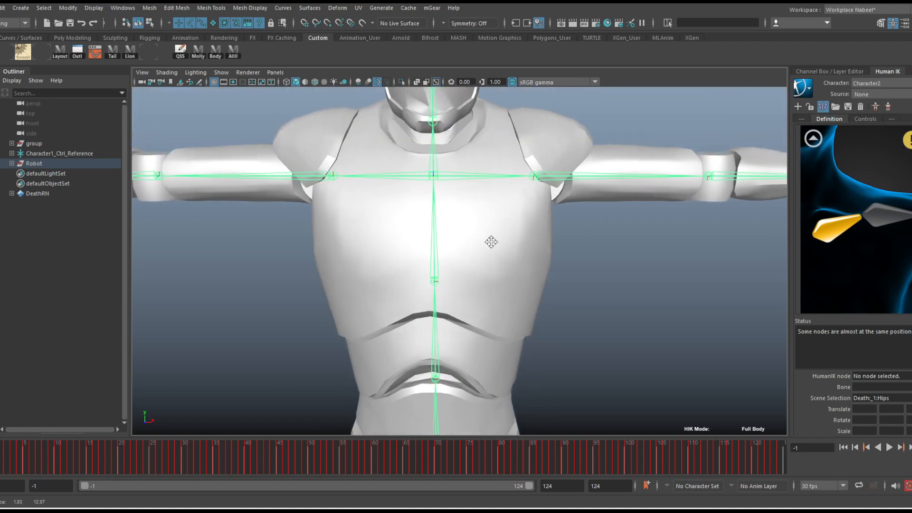
right_click_drag(479, 185, 570, 179, "alt")
middle_click_drag(535, 161, 528, 182, "alt")
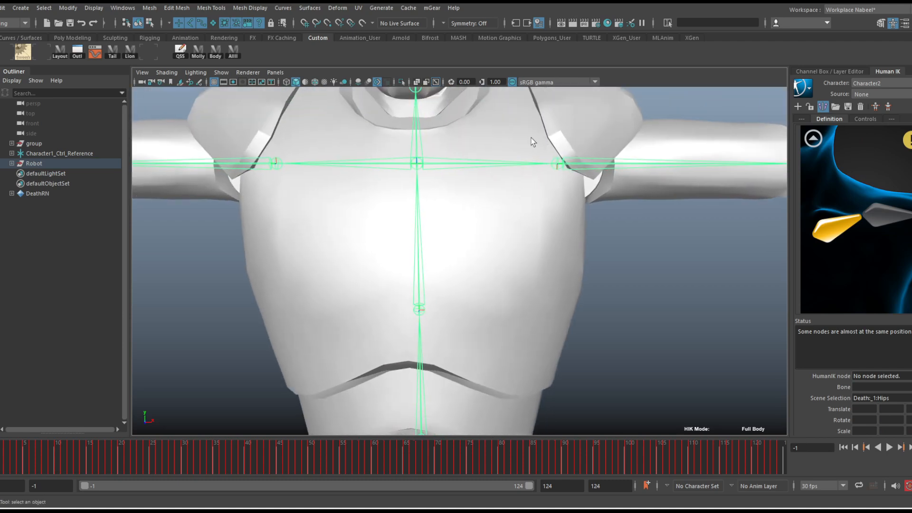
Select the robot's LeftShoulder and Spine1 joints in turn to inspect how the shoulder joins the spine
left_click(416, 164)
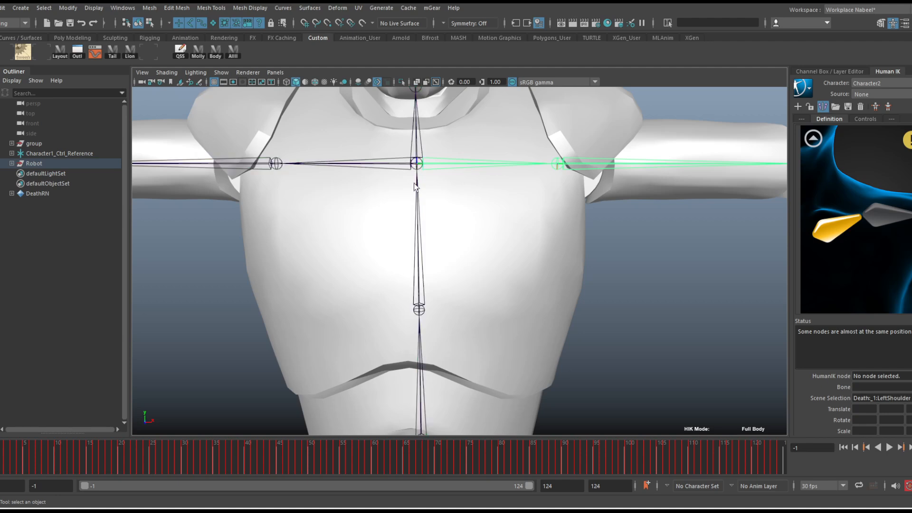
left_click(418, 189)
key("w")
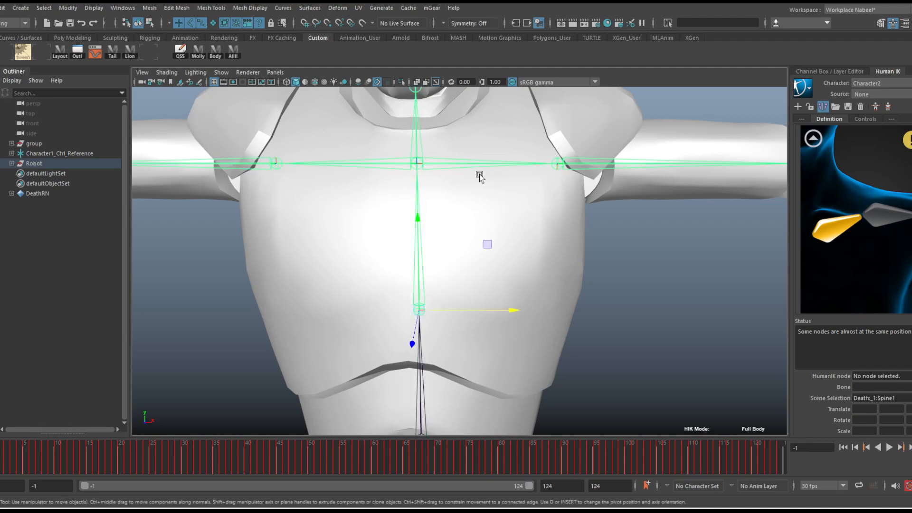
left_click(459, 164)
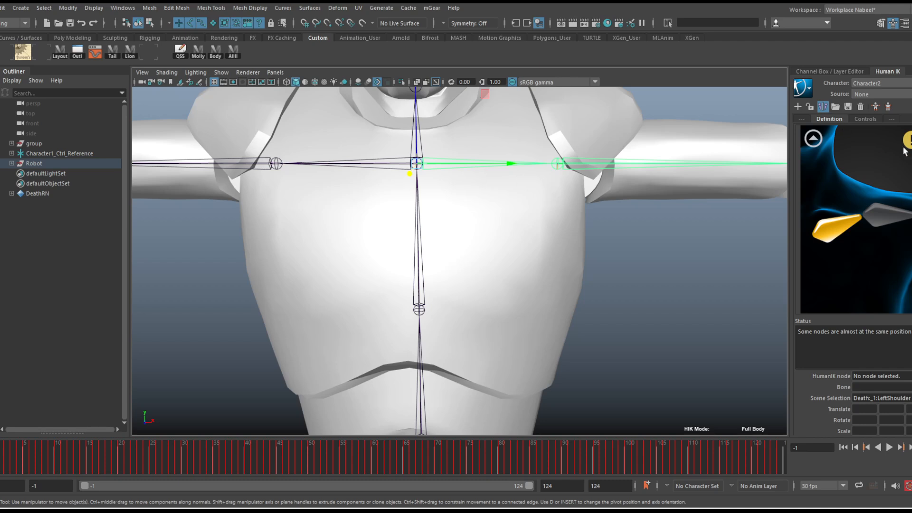
Clear the joint selection, return Character2's definition to the full-body view and examine the whole robot beside Remy
mouse_move(904, 148)
key("w")
left_click(658, 268)
right_click_drag(660, 270, 564, 249, "alt")
middle_click_drag(563, 249, 553, 225, "alt")
left_click_drag(553, 225, 545, 221, "alt")
right_click_drag(545, 221, 522, 224, "alt")
mouse_move(531, 226)
middle_mouse_down("alt")
mouse_move(528, 200)
mouse_move(515, 224)
middle_mouse_up("alt")
right_click_drag(484, 222, 590, 236, "alt")
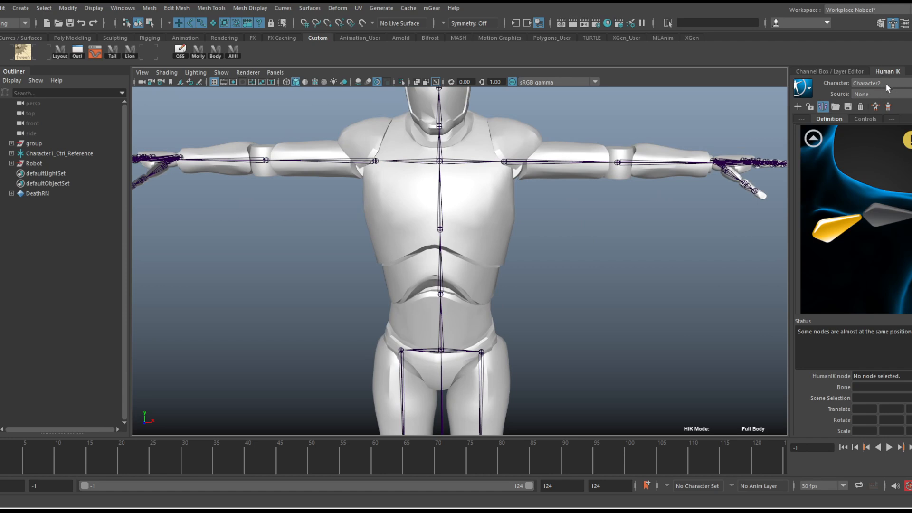
left_click(813, 139)
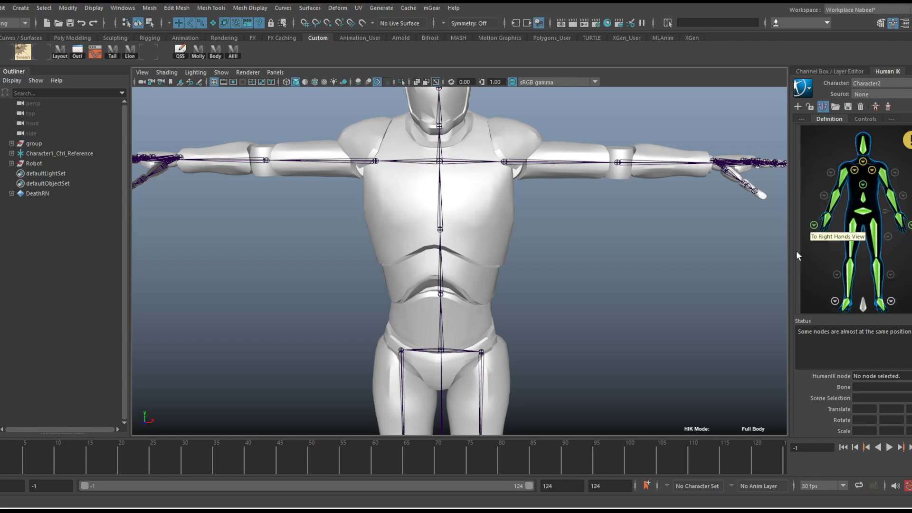
scroll(545, 240, "down", 5)
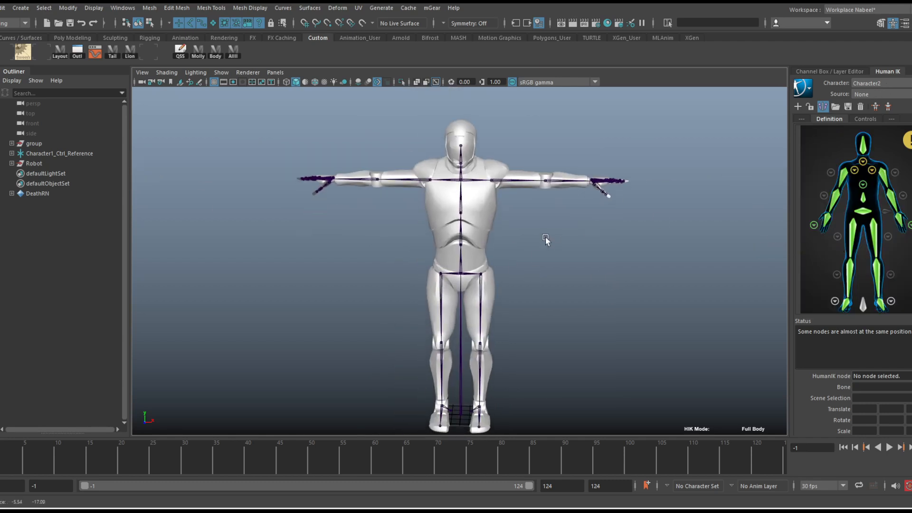
scroll(545, 240, "down", 4)
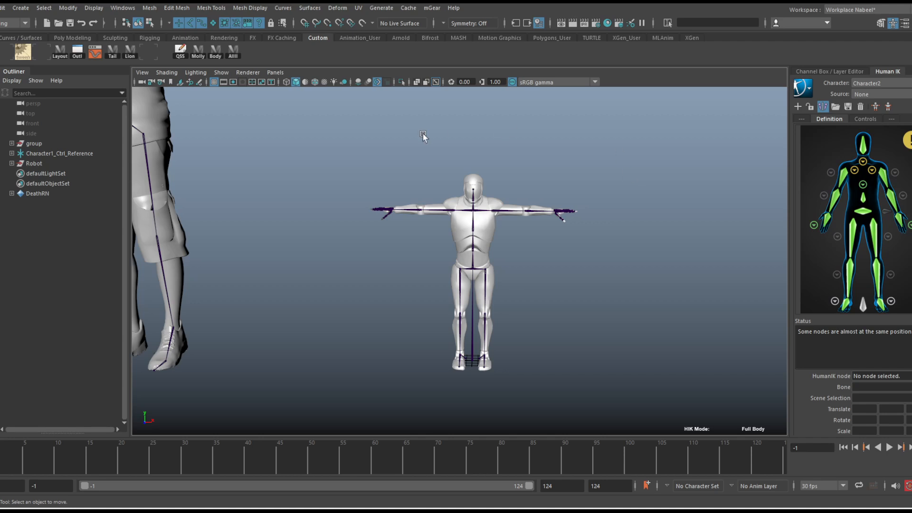
Rename the Character2 HumanIK character as Robot1
scroll(532, 208, "up", 7)
middle_click_drag(551, 206, 547, 213, "alt")
scroll(547, 212, "up", 4)
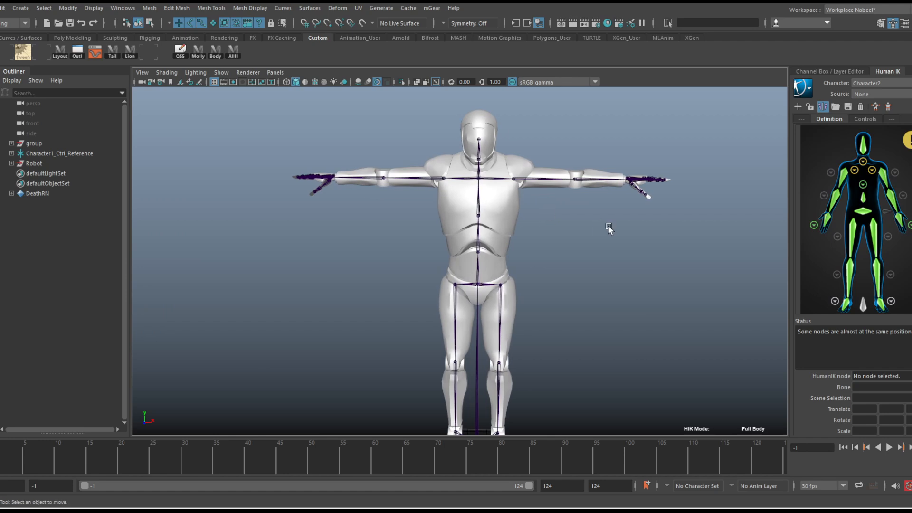
scroll(607, 226, "down", 4)
mouse_move(0, 462)
left_mouse_down()
mouse_move(241, 461)
mouse_move(1, 462)
left_mouse_up()
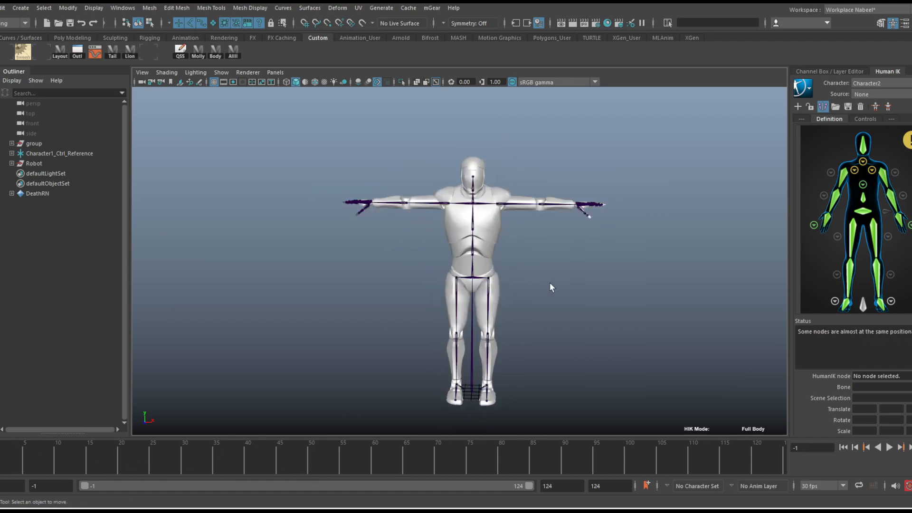
left_click(810, 89)
left_click(833, 95)
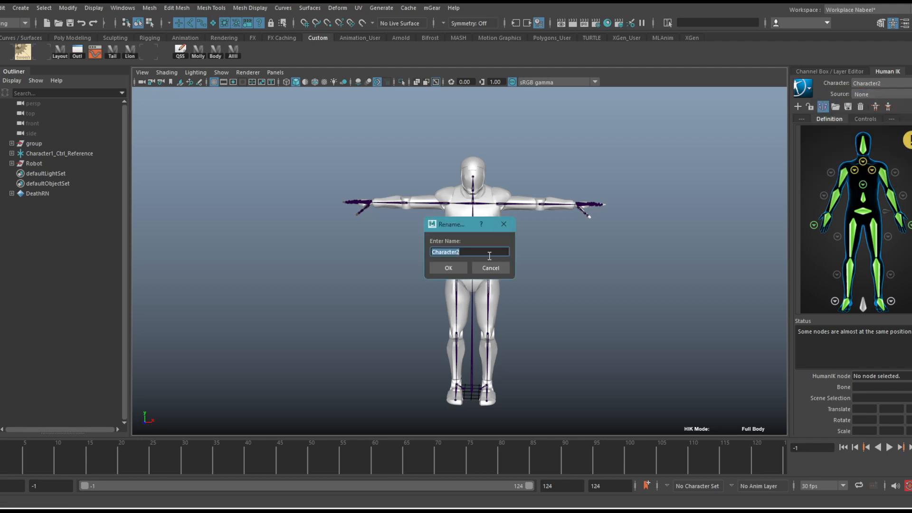
type("Robot1")
key("Return")
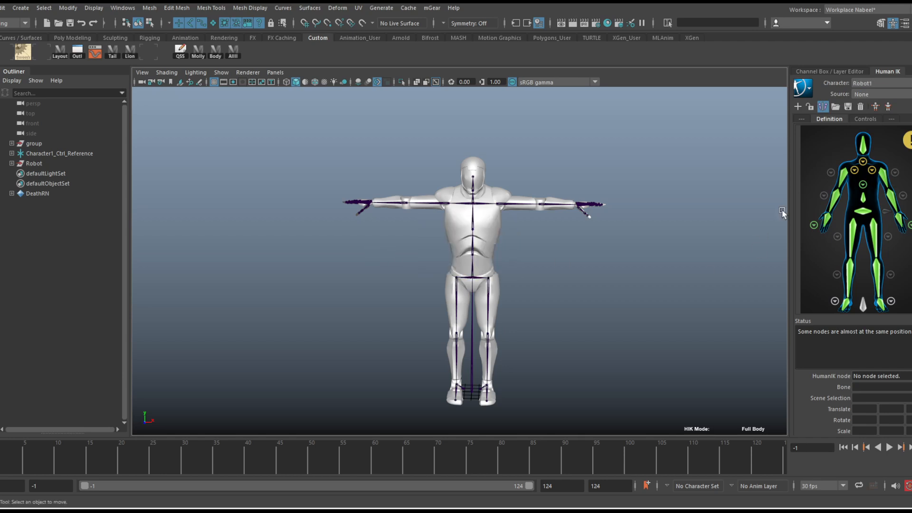
Make Character1 the active HumanIK character and rename it as Mixamo
left_click(876, 93)
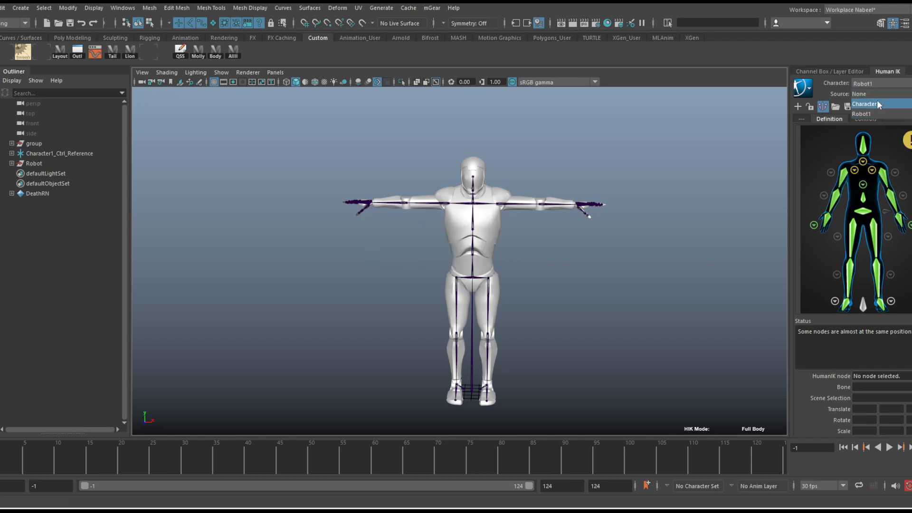
left_click(877, 104)
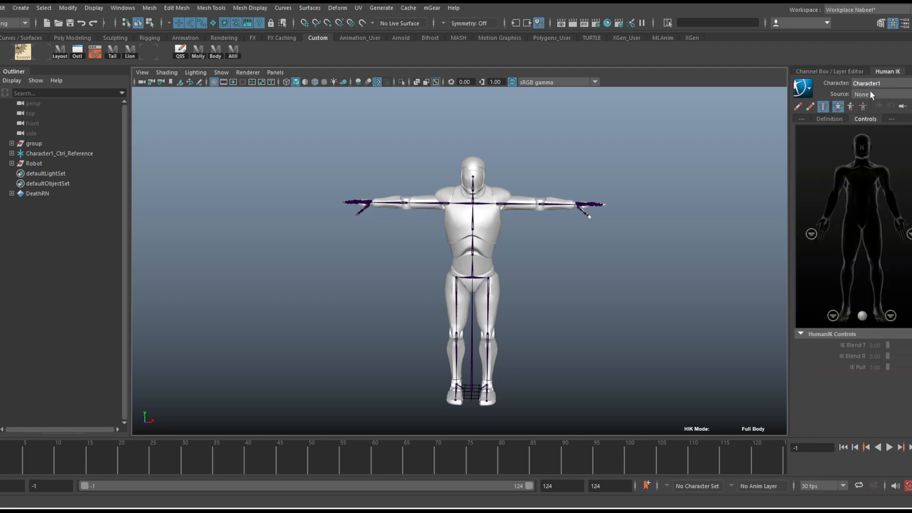
left_click(803, 88)
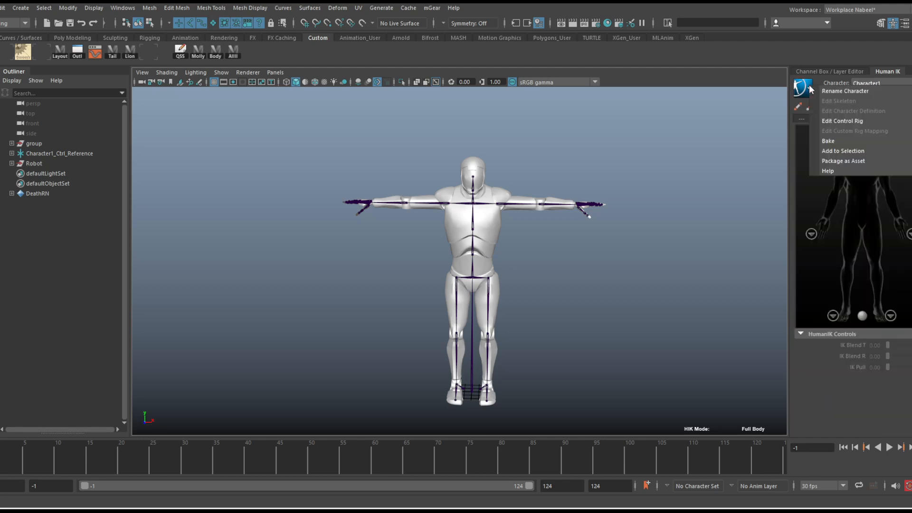
left_click(832, 94)
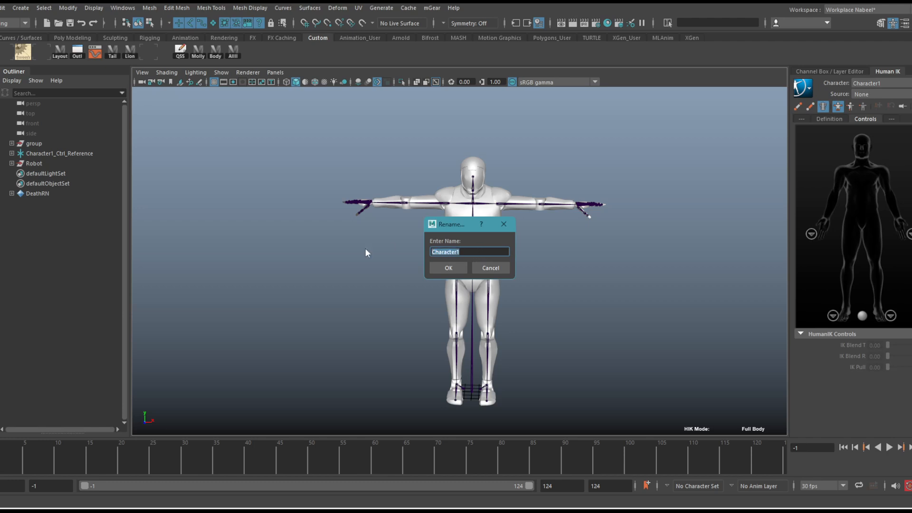
type("Mixamo")
key("Return")
Keep Mixamo as the active HumanIK character and set its source to Robot1
left_click(866, 84)
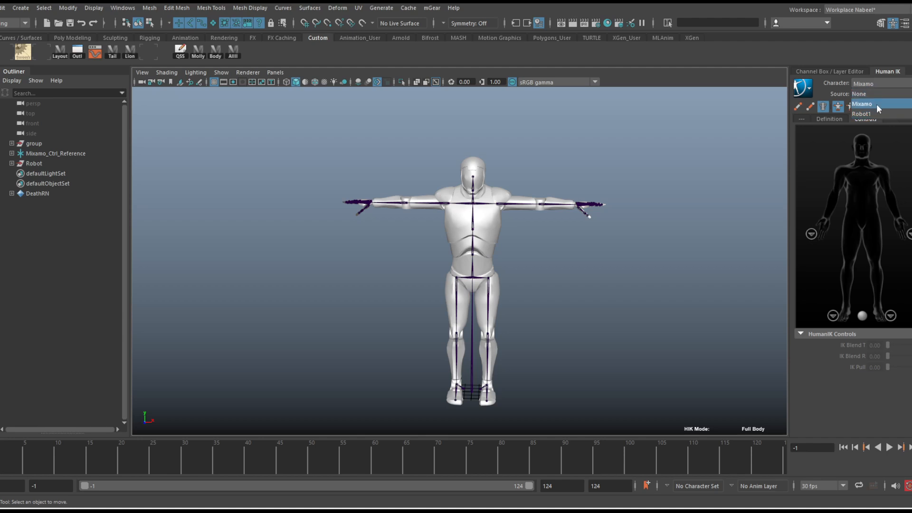
left_click(876, 104)
right_click_drag(488, 201, 268, 158, "alt")
middle_click_drag(268, 158, 328, 173, "alt")
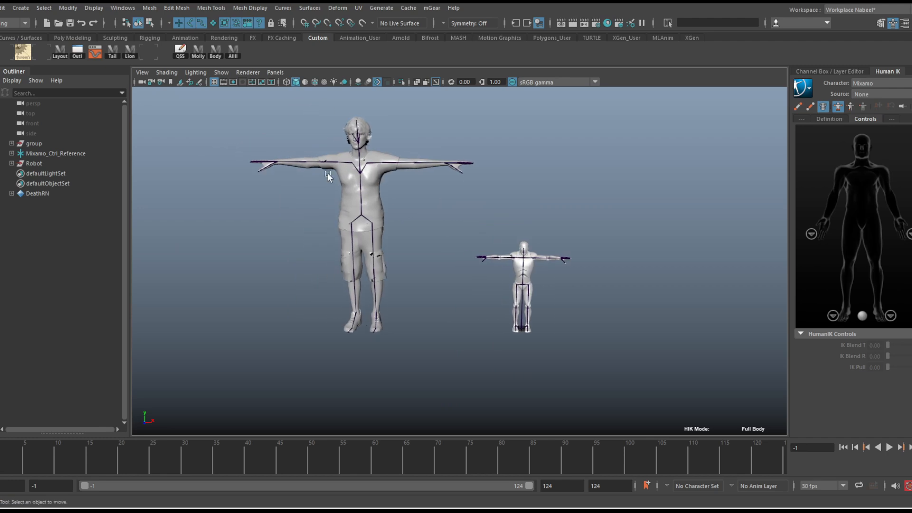
right_click_drag(327, 174, 401, 177, "alt")
middle_click_drag(401, 177, 420, 196, "alt")
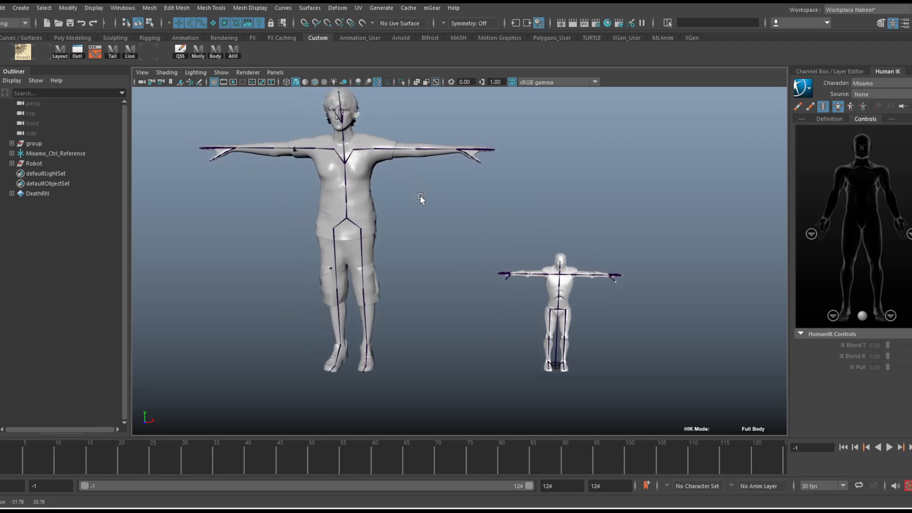
left_click(870, 95)
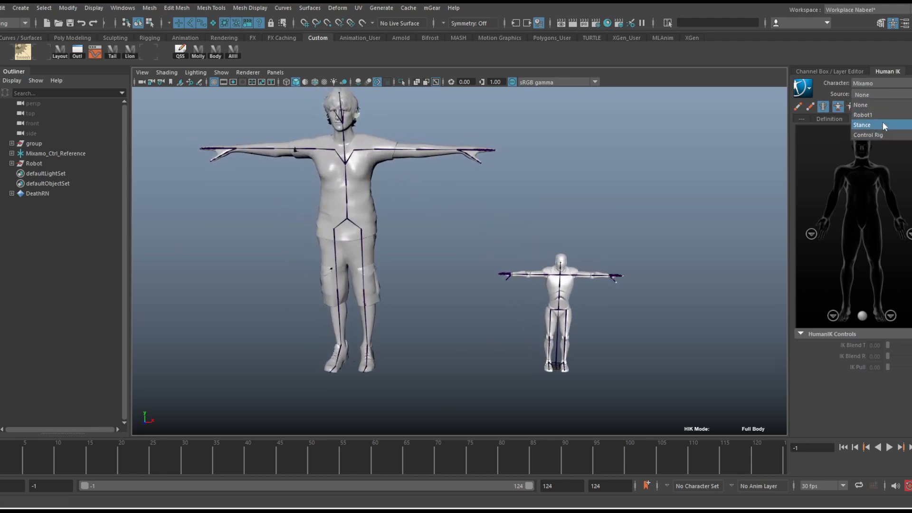
left_click(882, 114)
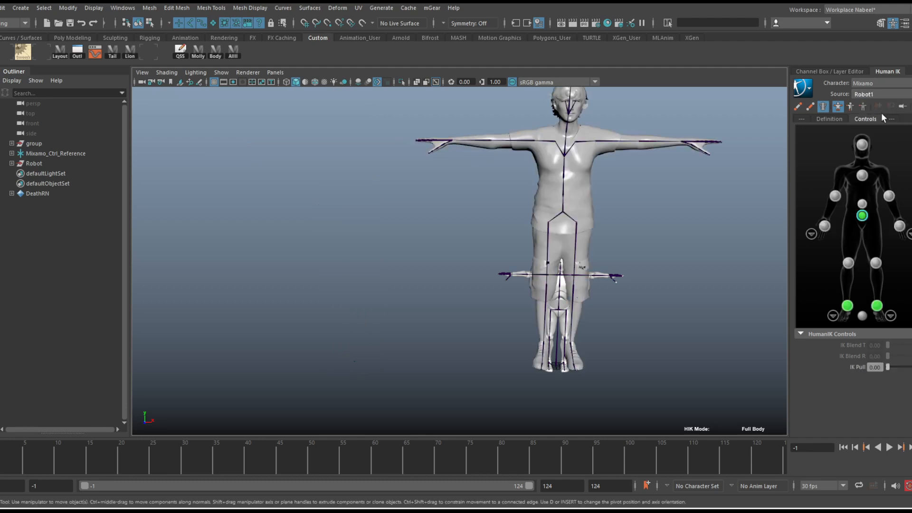
Scrub and play the retargeted animation, return to frame -1 and examine both characters together
left_click_drag(1, 460, 103, 453)
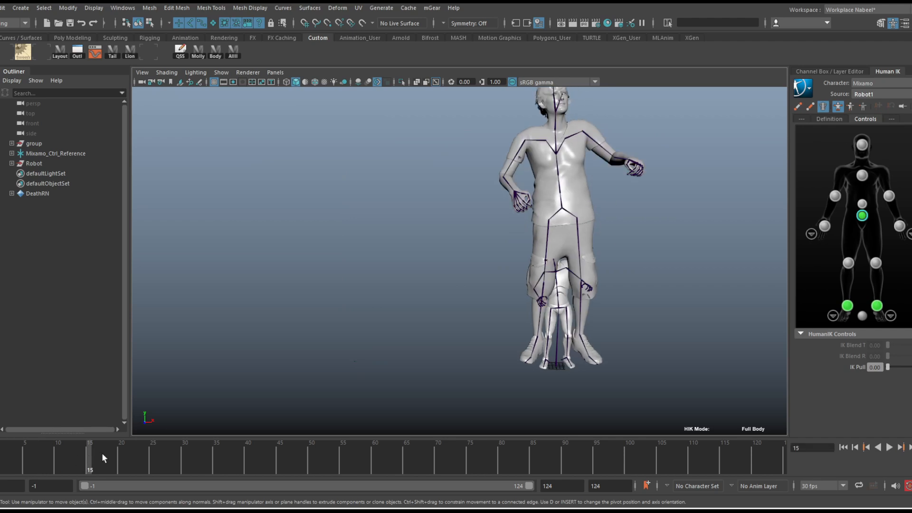
left_click(889, 447)
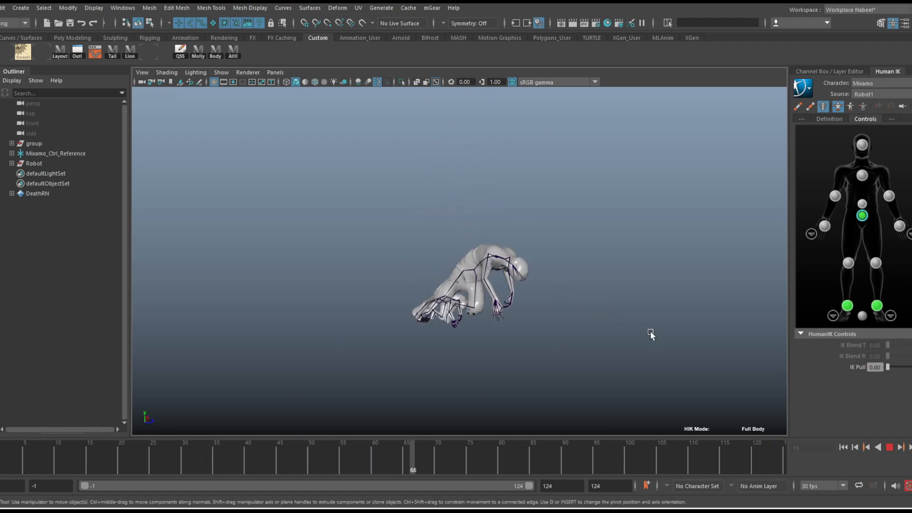
left_click(890, 448)
left_click_drag(532, 459, 1, 462)
left_click_drag(569, 213, 467, 198, "alt")
right_click_drag(467, 198, 600, 190, "alt")
middle_click_drag(600, 191, 606, 243, "alt")
mouse_move(605, 243)
left_mouse_down("alt")
mouse_move(567, 243)
mouse_move(605, 240)
left_mouse_up("alt")
right_click_drag(604, 241, 560, 218, "alt")
middle_click_drag(559, 218, 547, 207, "alt")
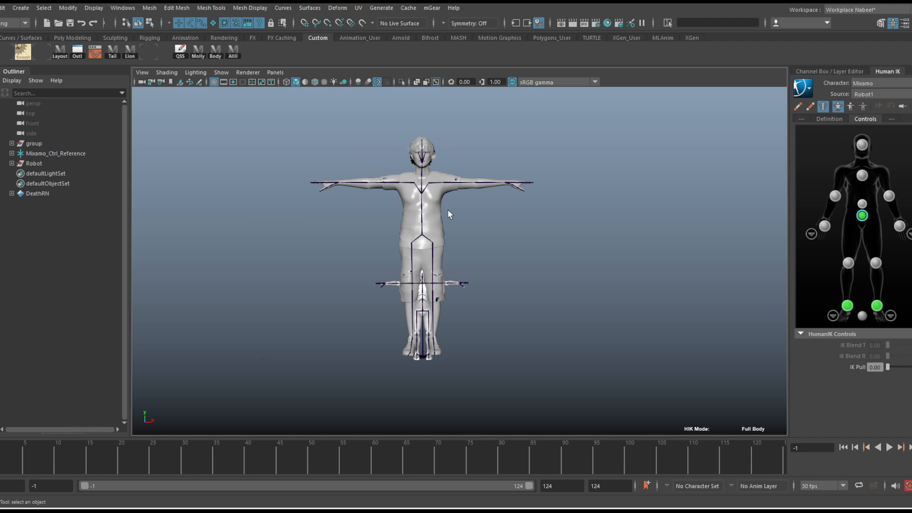
right_click_drag(354, 185, 433, 199, "alt")
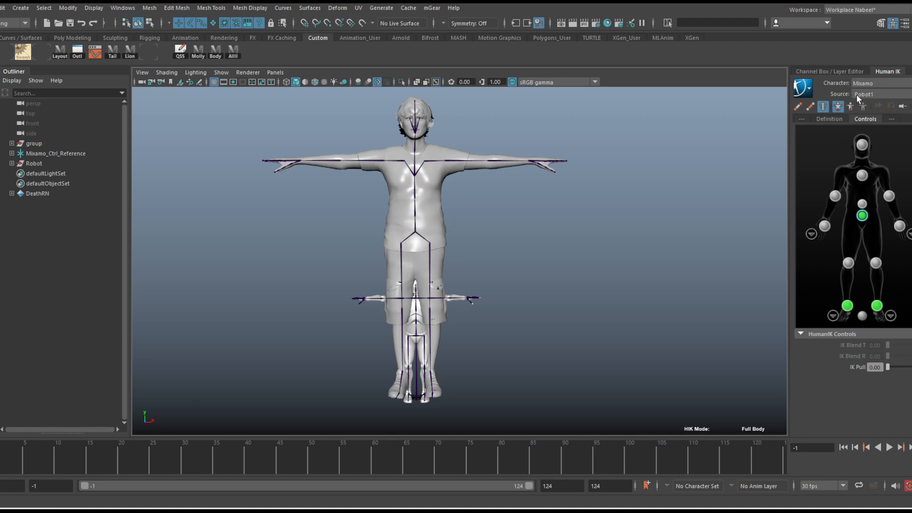
Move to frame 3 and bake Mixamo's animation to the control rig over the time slider, with Sample by 1 and Oversampling Rate 1
left_click_drag(2, 462, 14, 461)
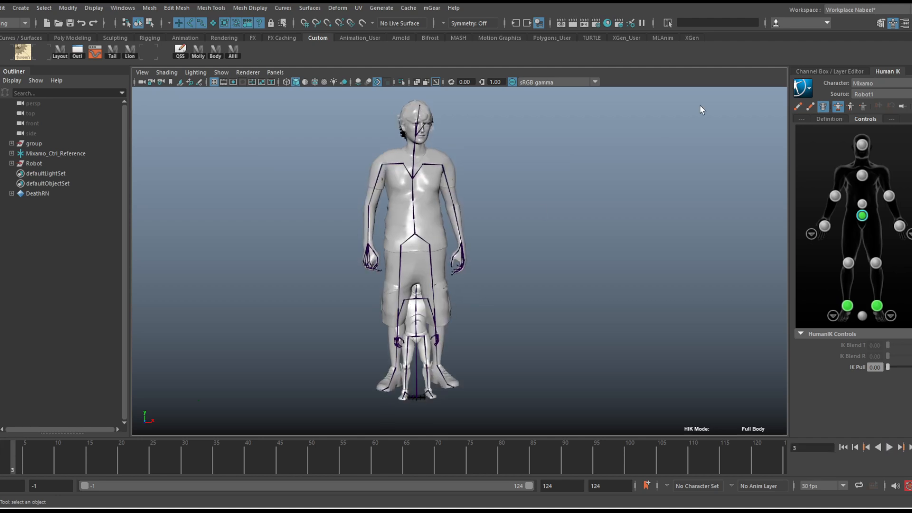
left_click(809, 91)
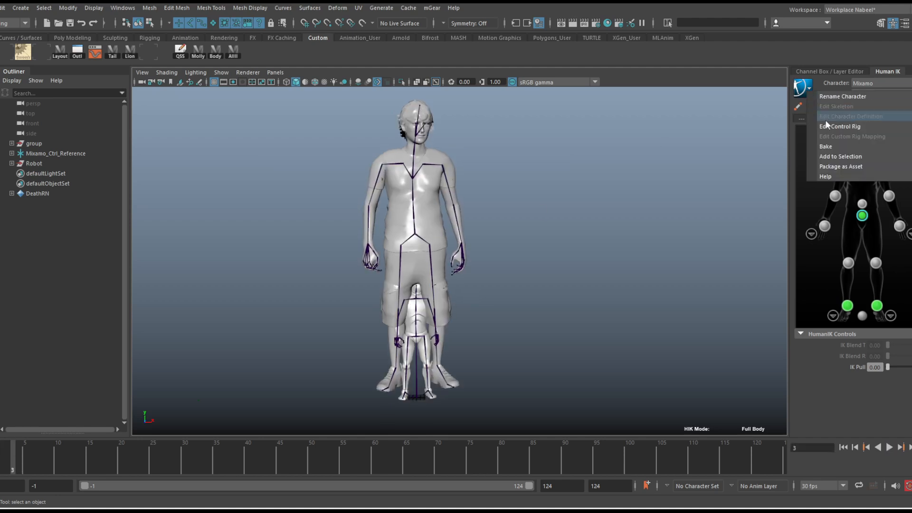
mouse_move(832, 148)
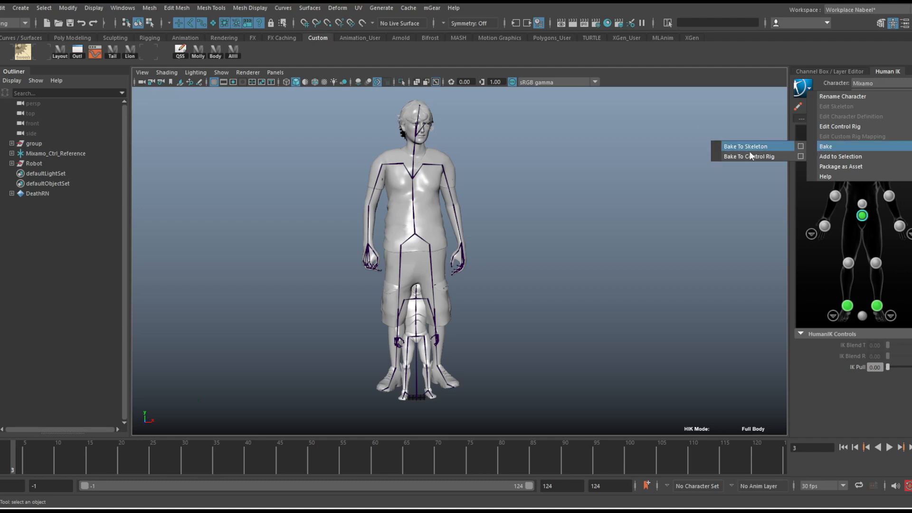
left_click(801, 156)
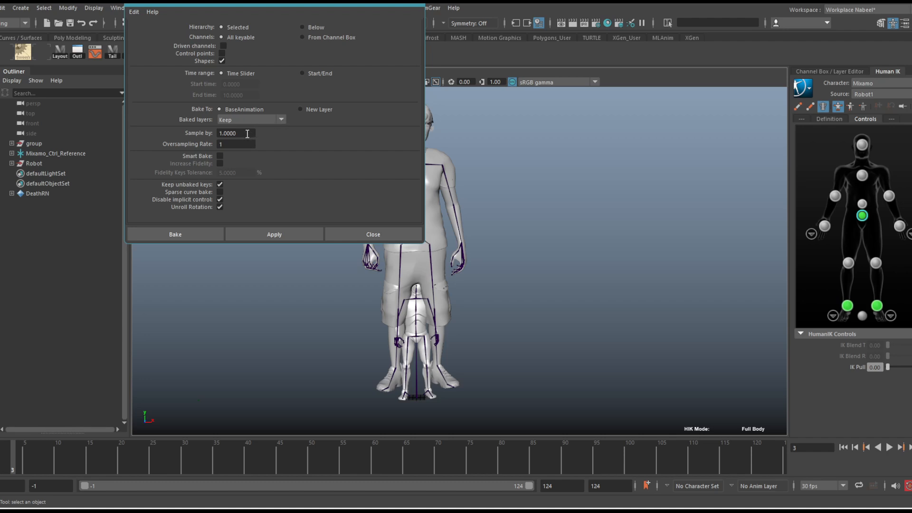
left_click_drag(247, 134, 157, 134)
type("2")
type("1")
left_click(256, 145)
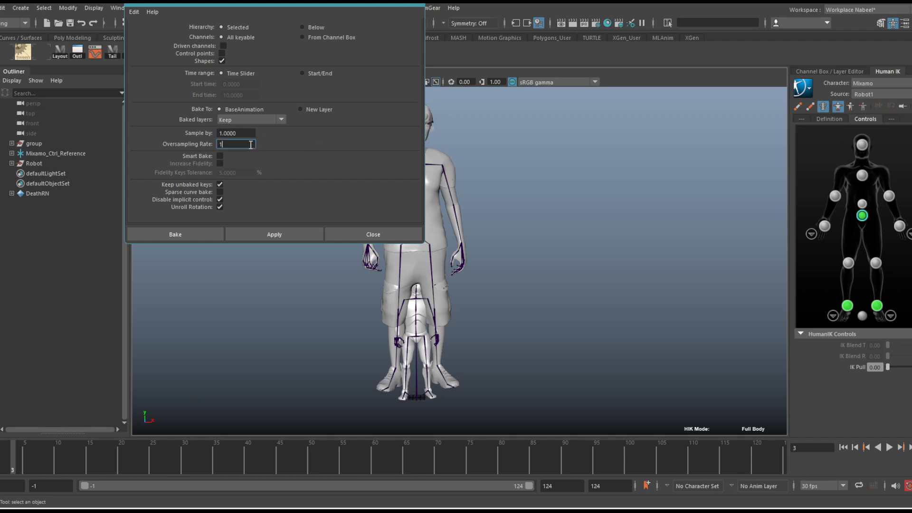
left_click(203, 236)
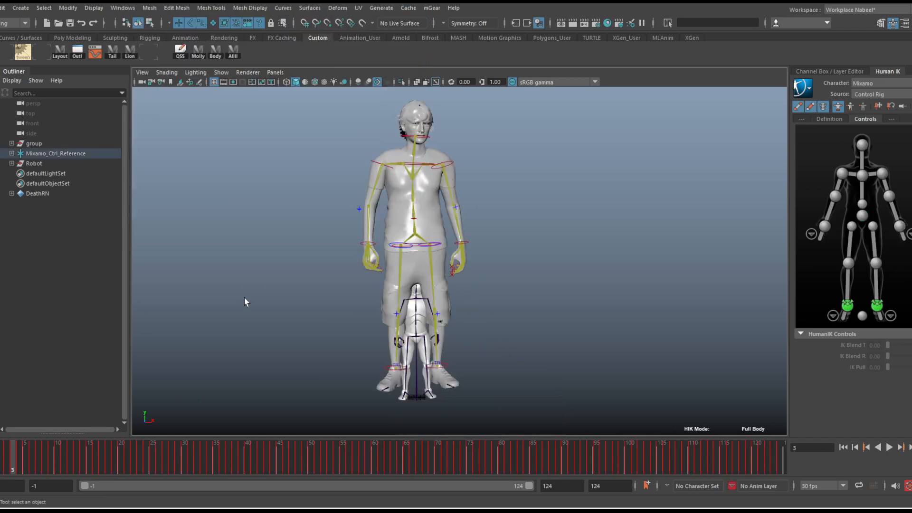
Select Mixamo's left shoulder control and examine all its animation curves framed in the Graph Editor
left_click_drag(437, 184, 422, 196, "alt")
right_click_drag(391, 185, 492, 179, "alt")
left_click_drag(492, 179, 486, 176, "alt")
right_click_drag(486, 176, 549, 190, "alt")
left_click_drag(549, 190, 461, 167, "alt")
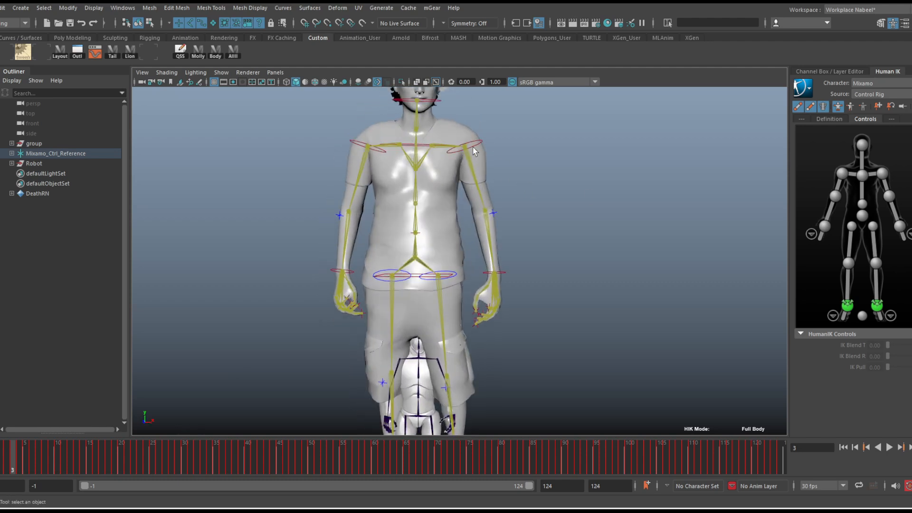
left_click(473, 148)
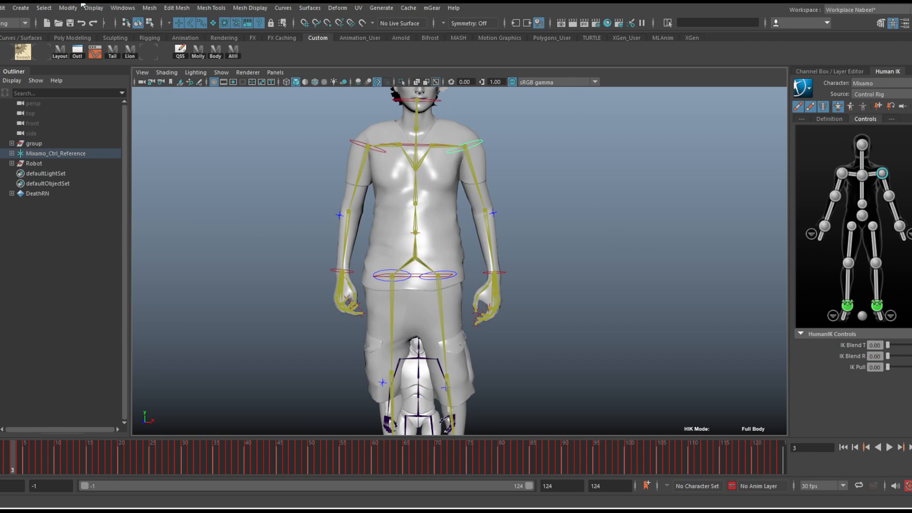
left_click(124, 9)
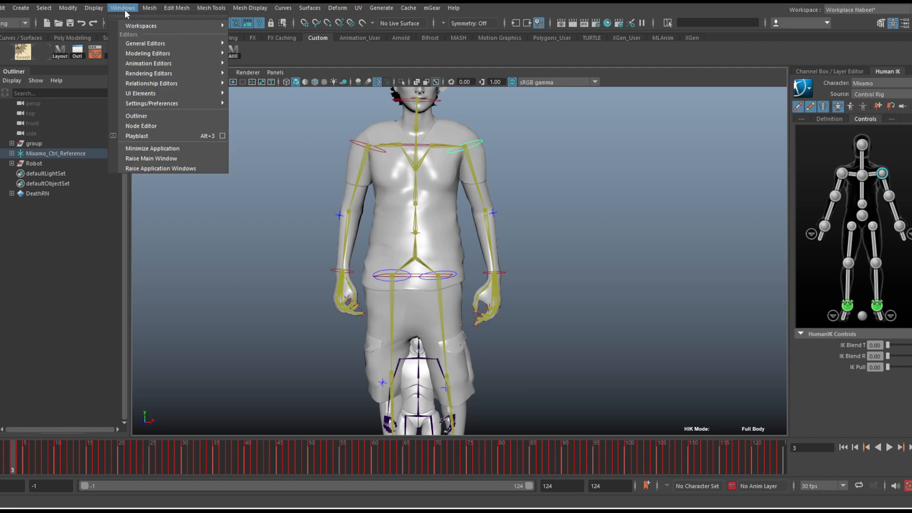
mouse_move(209, 63)
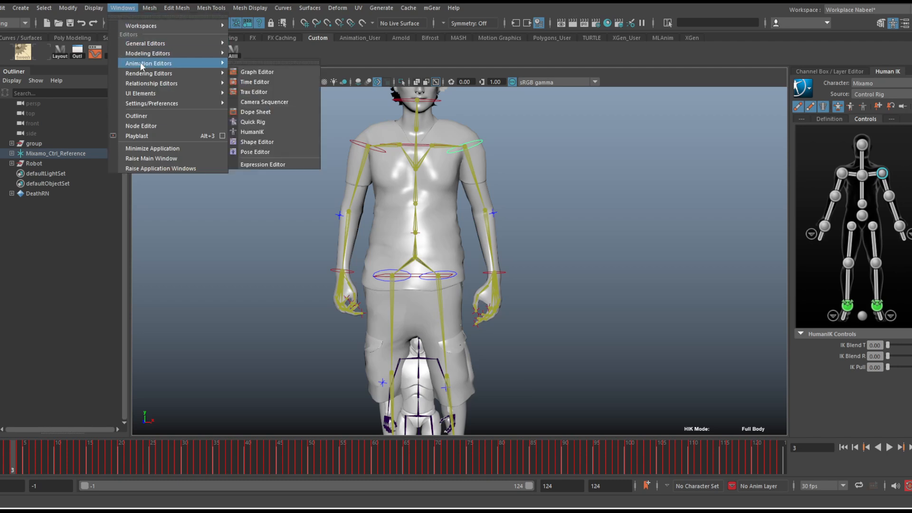
left_click(247, 72)
left_click_drag(911, 69, 470, 92)
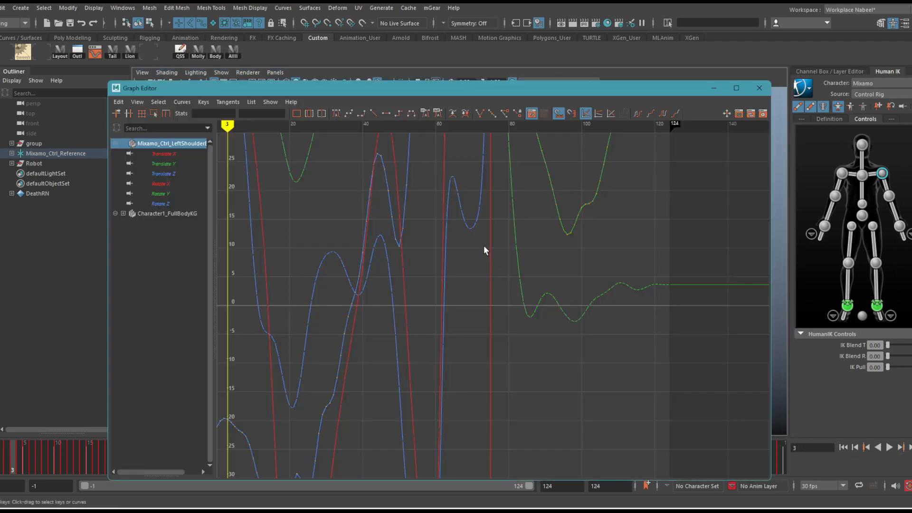
key("a")
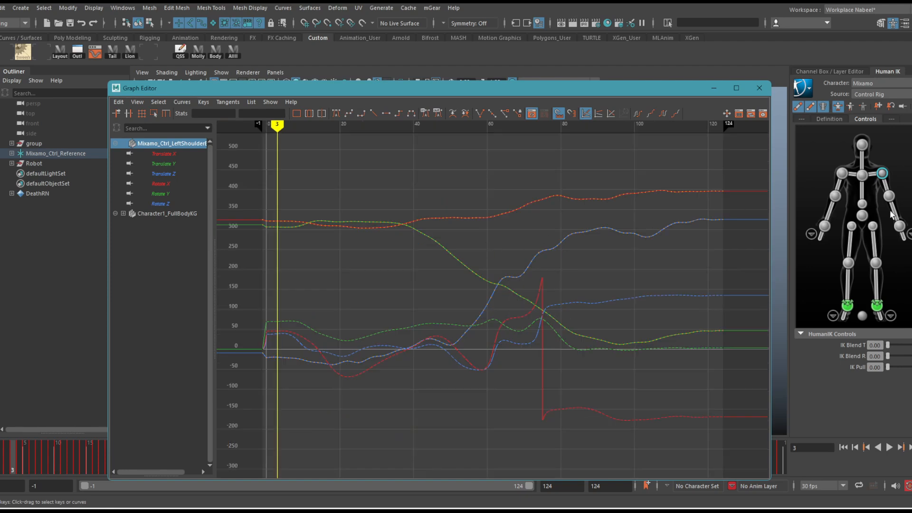
Inspect the curves of the left elbow, wrist and shoulder controls in turn, and minimize the Graph Editor
left_click(890, 197)
left_click(900, 228)
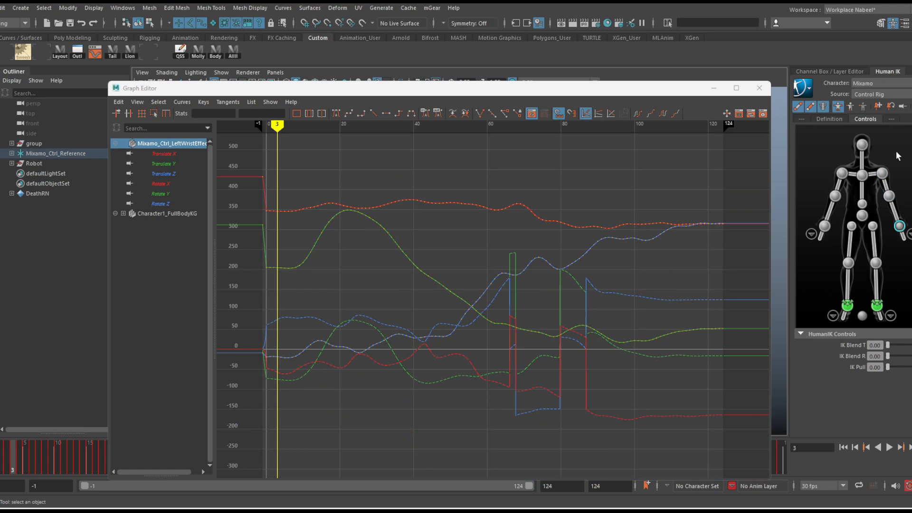
left_click(891, 196)
left_click(882, 173)
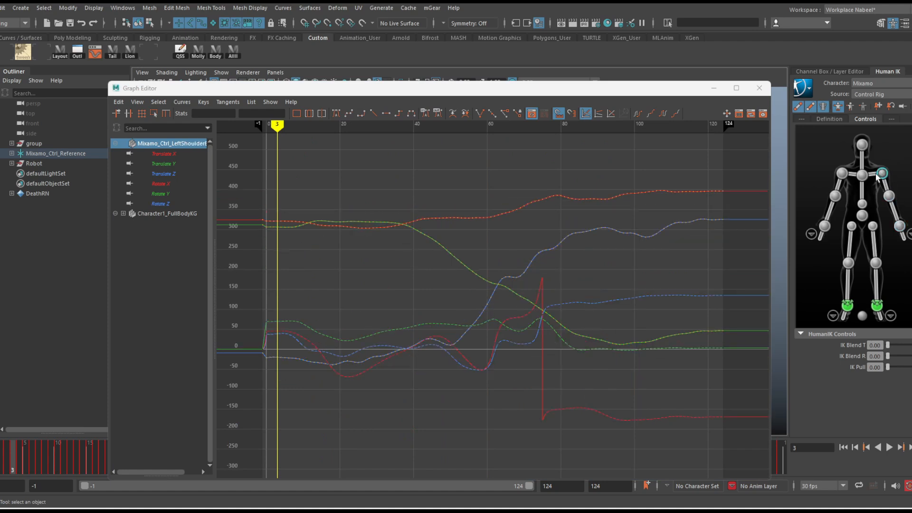
left_click(714, 90)
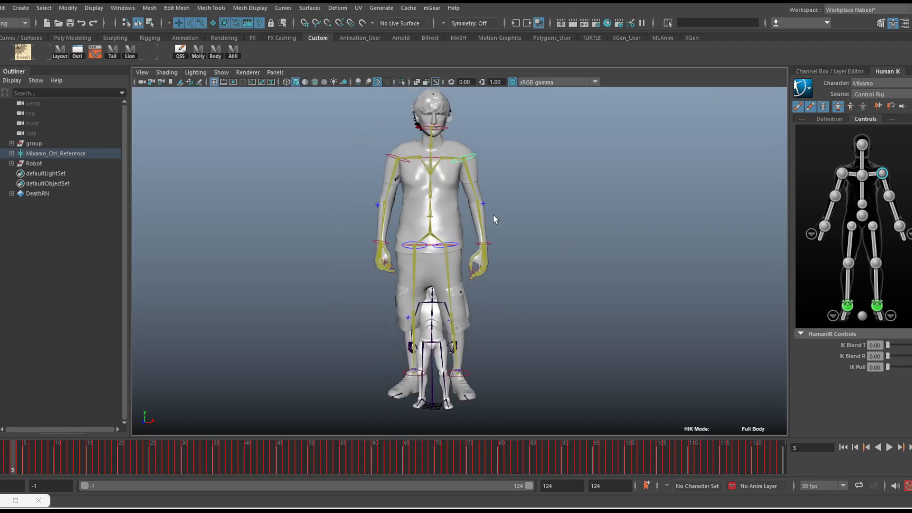
Hide the Robot group so that only the Mixamo character shows
right_click_drag(493, 218, 459, 214, "alt")
middle_click_drag(484, 221, 488, 186, "alt")
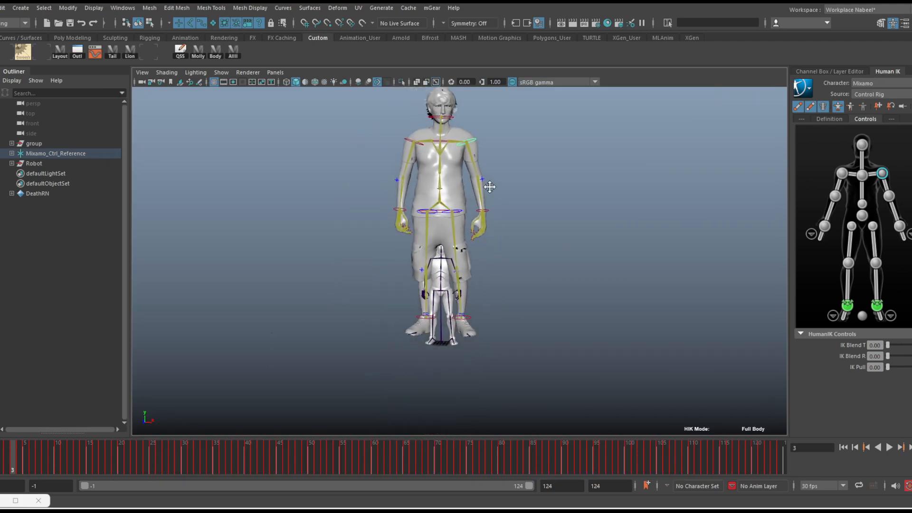
left_click(46, 163)
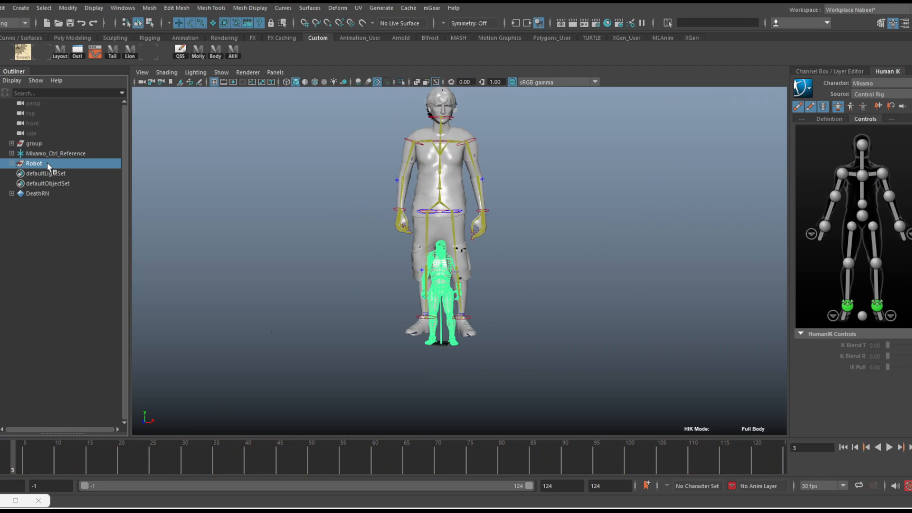
key("ctrl+h")
middle_click_drag(284, 163, 286, 196, "alt")
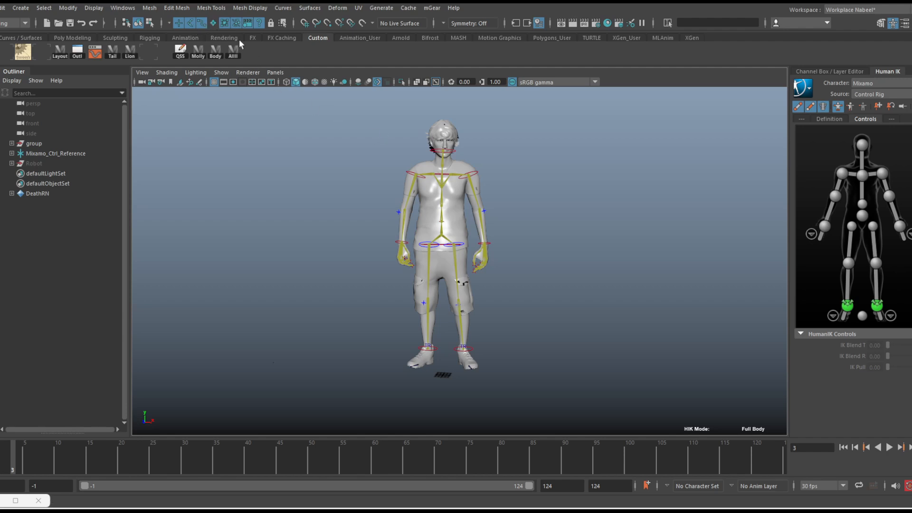
Select all of Mixamo's rig controls and apply the Euler Filter to their animation curves in the Graph Editor
left_click_drag(407, 108, 315, 197)
left_click_drag(326, 108, 625, 405)
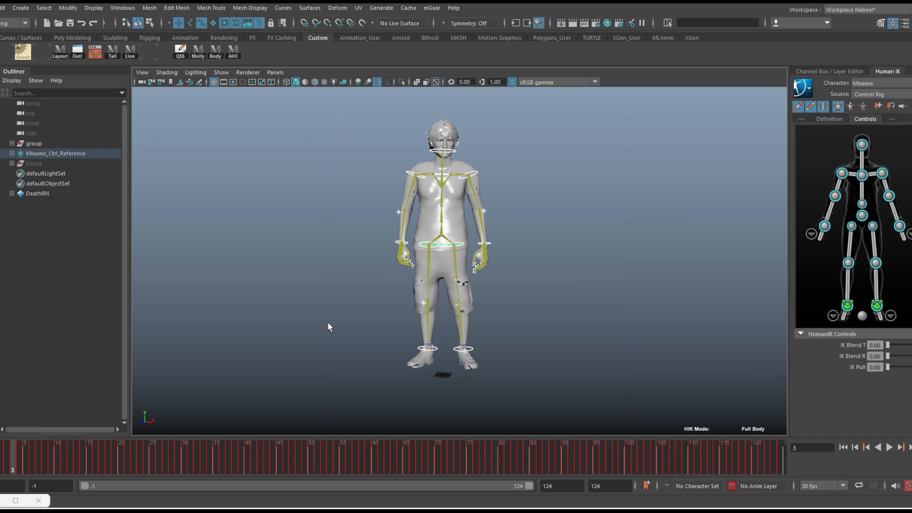
left_click(15, 500)
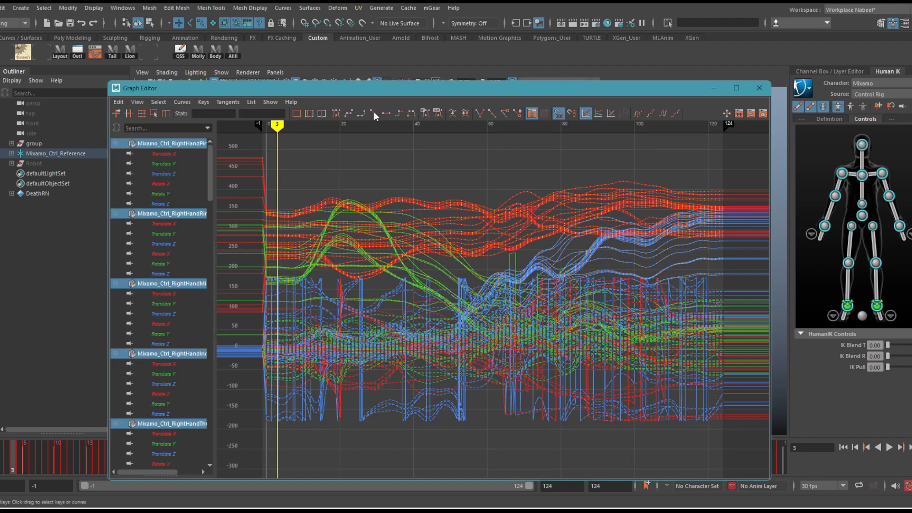
left_click(184, 102)
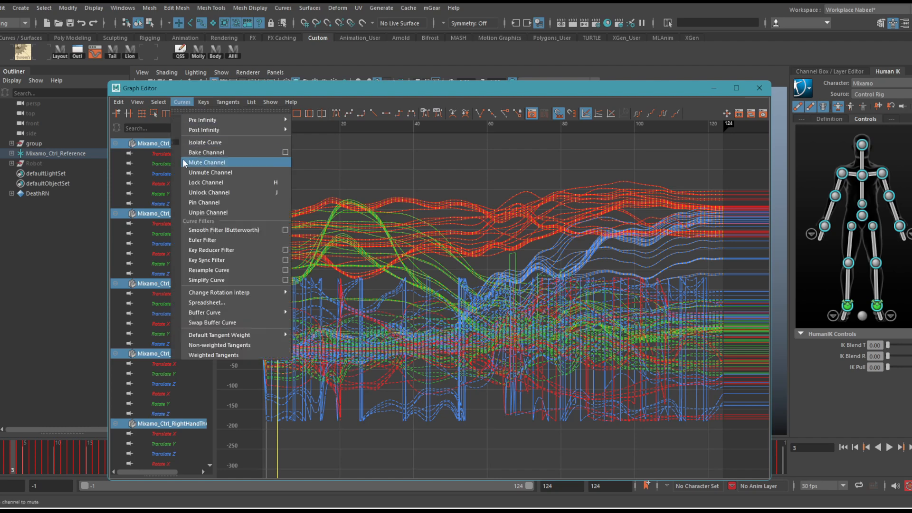
left_click(202, 239)
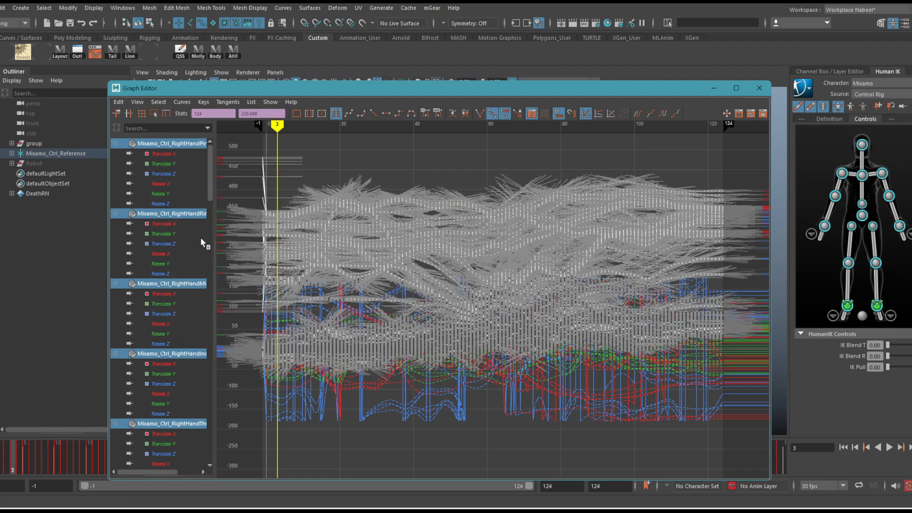
left_click(516, 426)
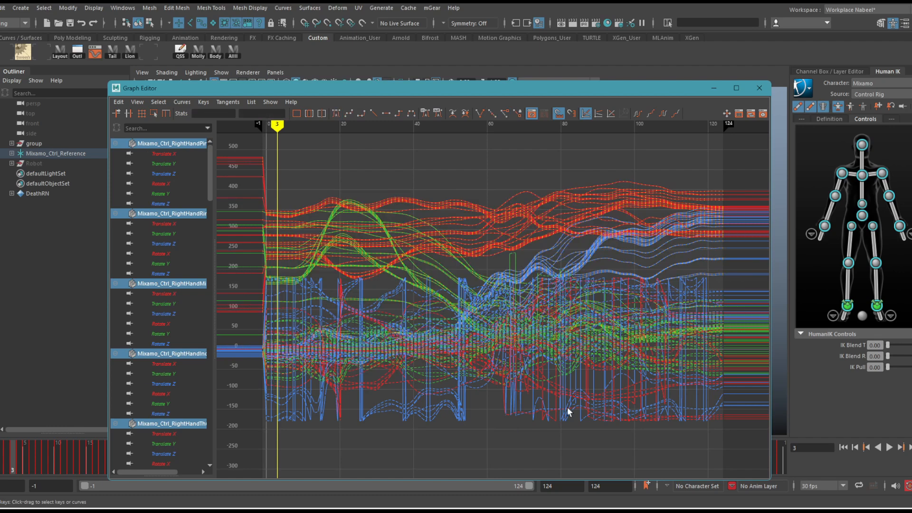
Select the control curves in the Graph Editor, apply the Euler Filter a second time, and minimize the editor
scroll(623, 356, "down", 3)
key("a")
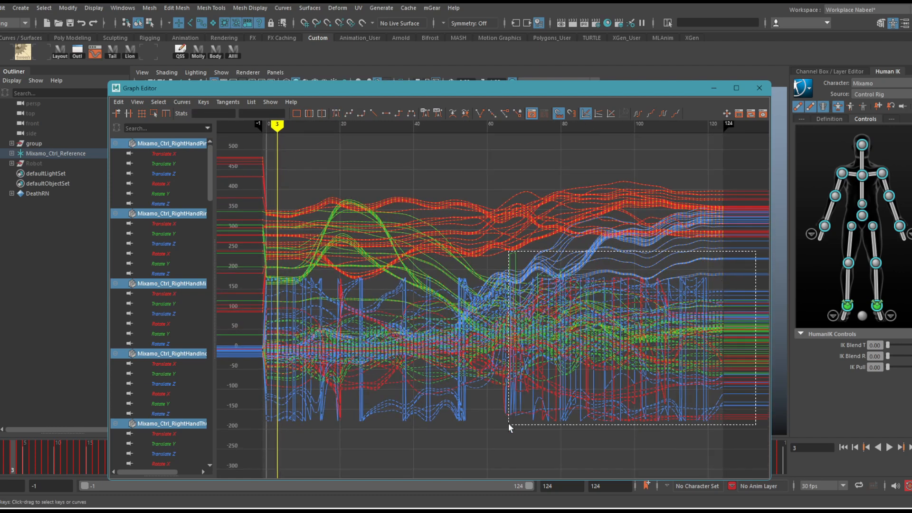
left_click_drag(206, 457, 207, 457)
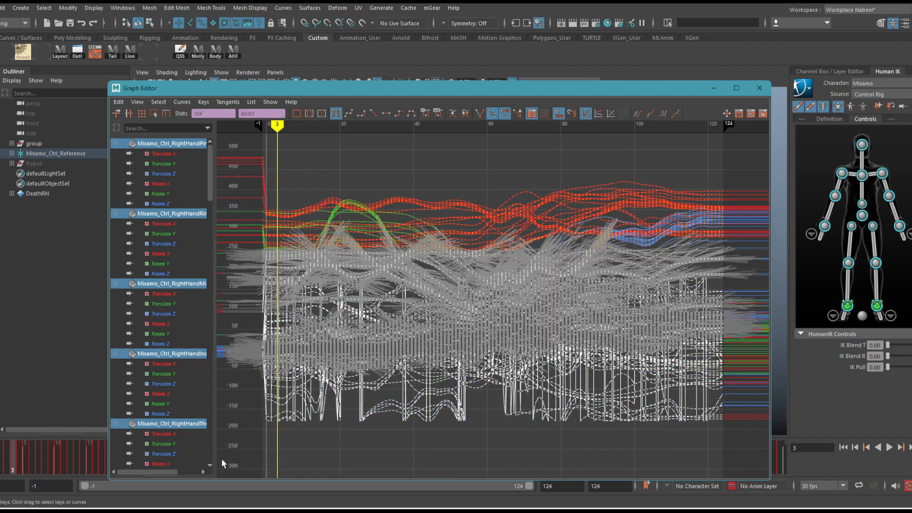
left_click(176, 100)
left_click(206, 240)
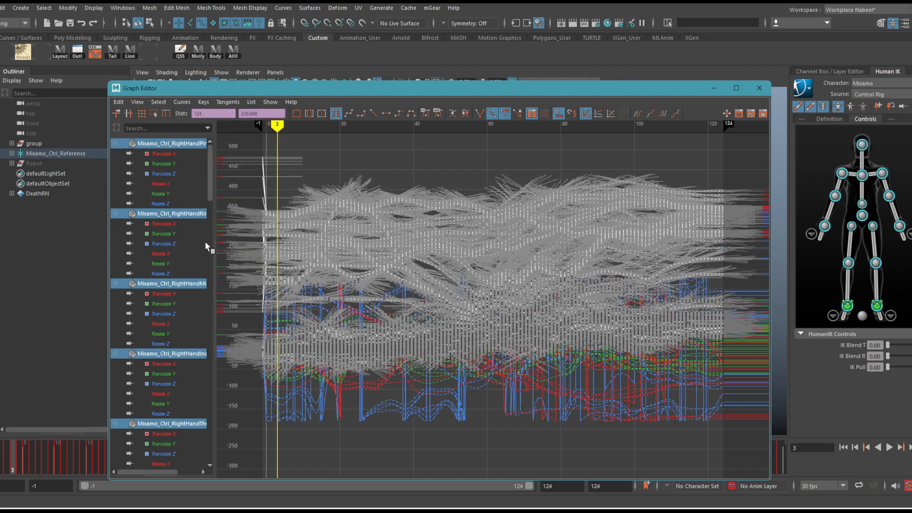
left_click(465, 444)
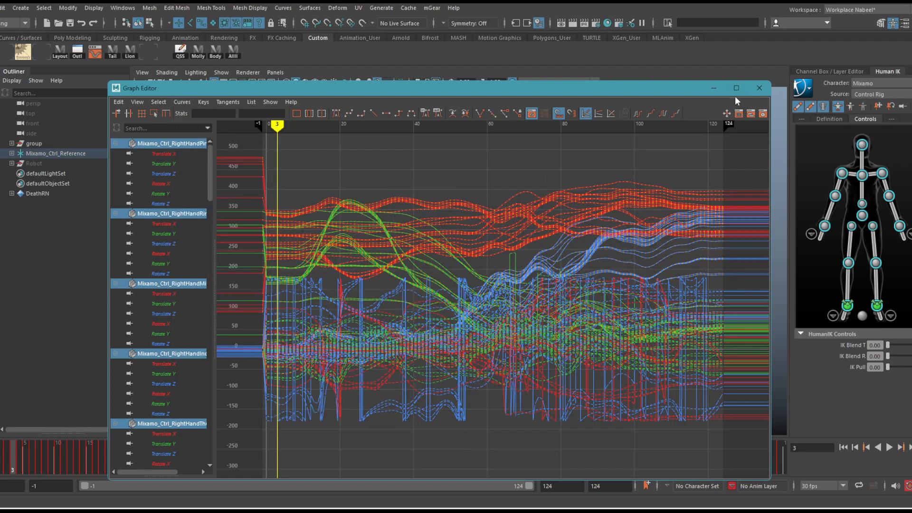
left_click(714, 89)
Check the pose at frame 16, select Mixamo's right ankle control, and review the foot motion in playback
left_click_drag(36, 454, 96, 439)
right_click_drag(374, 337, 506, 355, "alt")
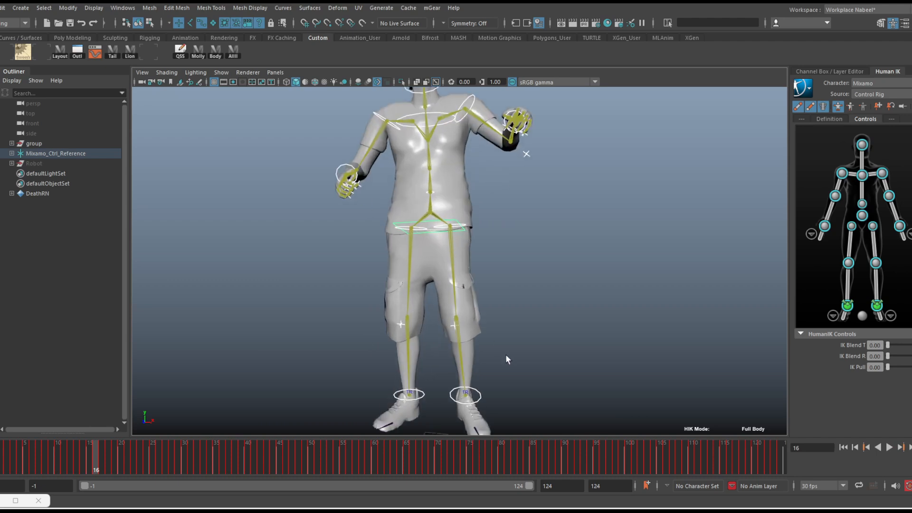
middle_click_drag(505, 354, 495, 228, "alt")
right_click_drag(349, 308, 407, 319, "alt")
left_click(407, 301)
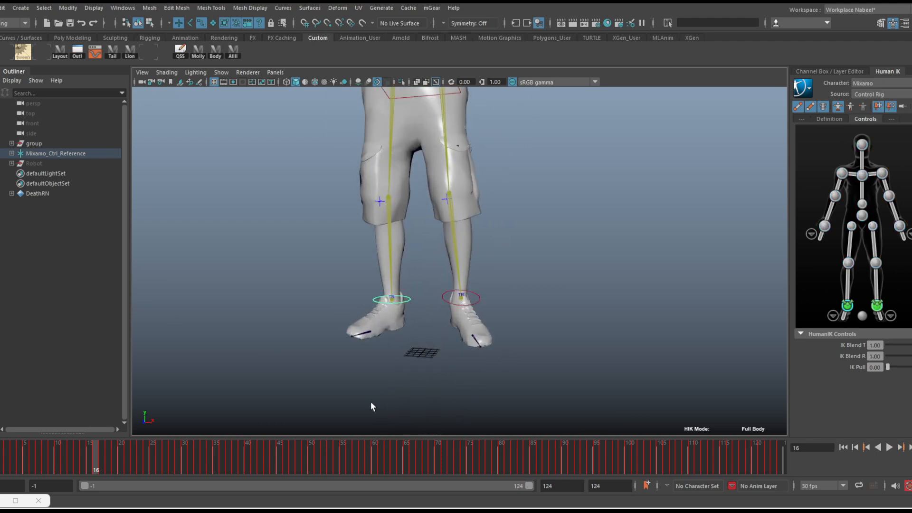
key("alt+v")
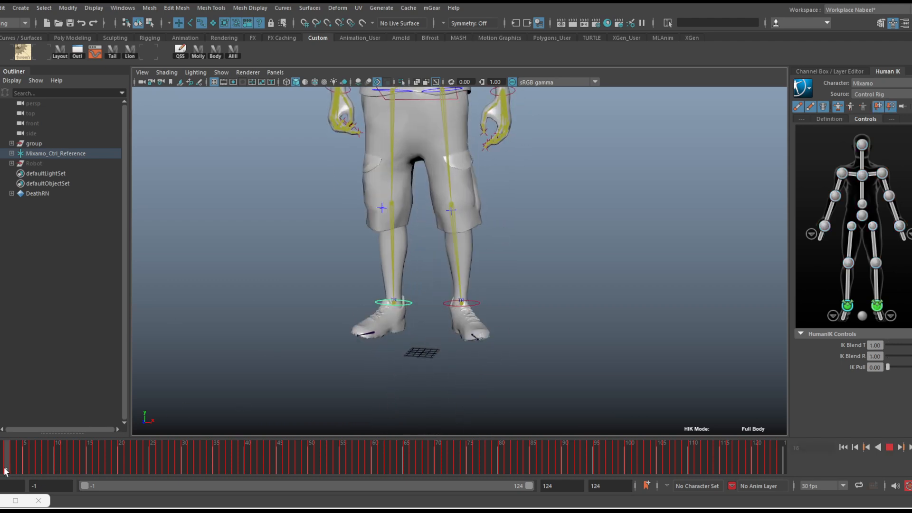
key("alt+v")
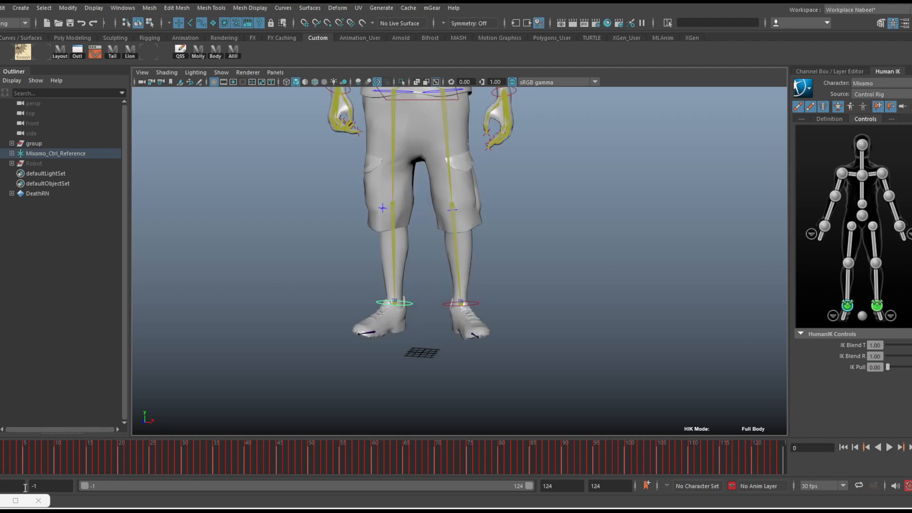
Set the playback range to start at frame 0 and play the animation from there
left_click_drag(84, 487, 87, 487)
left_click_drag(16, 461, 0, 461)
key("alt+v")
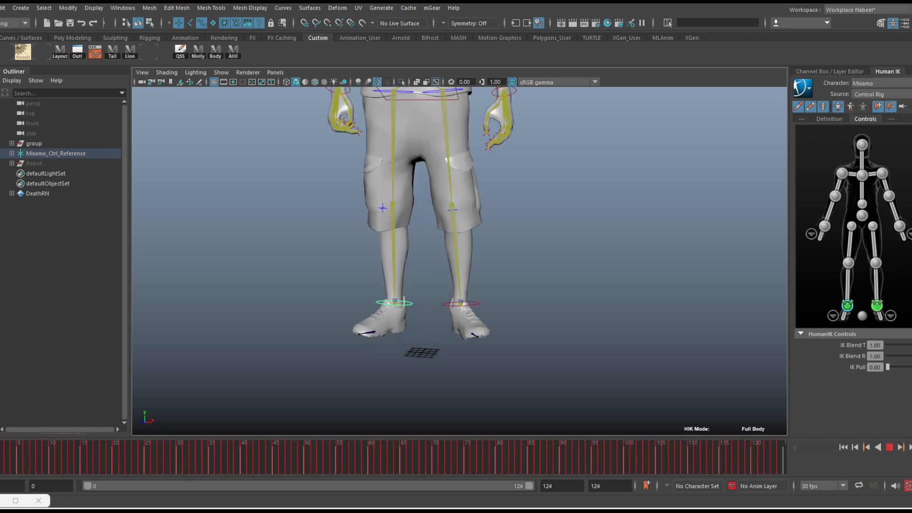
Try deleting the right ankle control's keys over the opening frames, from frame 0 up to frame 10
left_click(53, 465)
left_click_drag(45, 467, 1, 463, "shift")
key("alt+v")
left_click(16, 463)
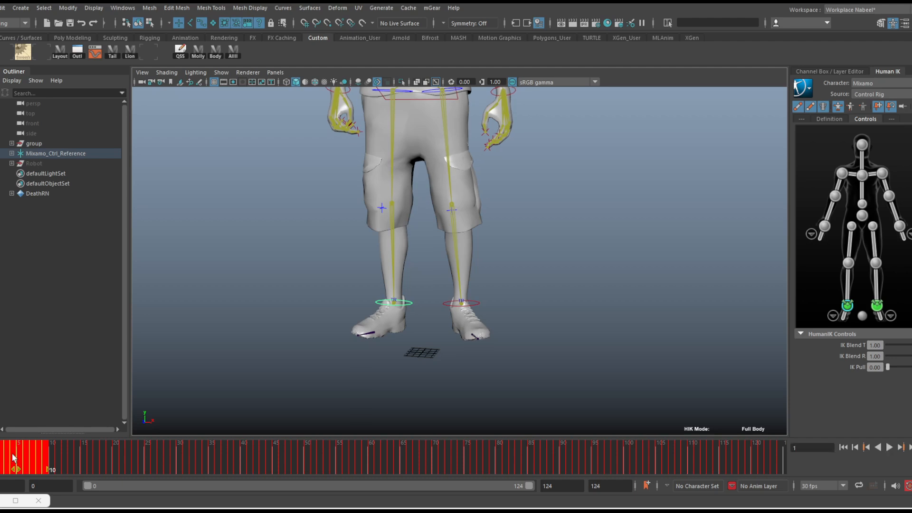
right_click(17, 458)
left_click(56, 294)
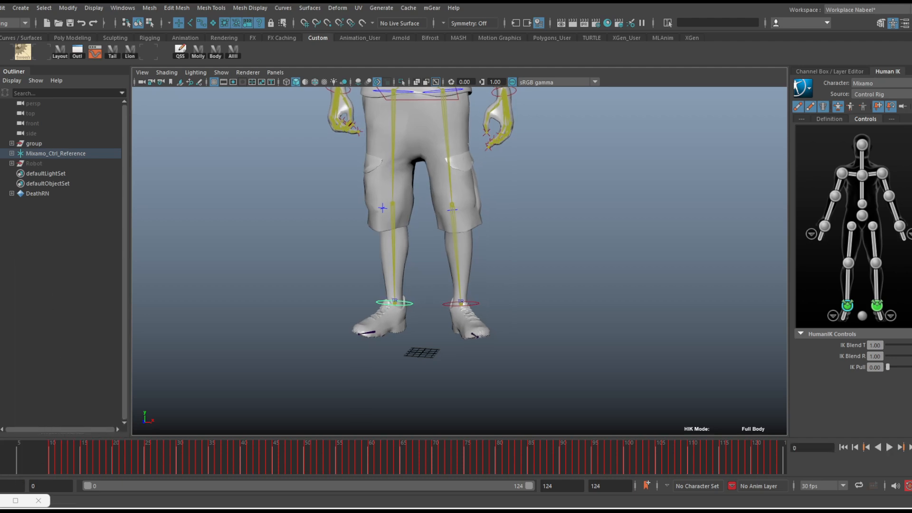
Scrub through the opening frames to check the foot, and undo the deletion of the right ankle's keys
key("alt+v")
left_click(51, 466)
left_click_drag(0, 471, 110, 472)
key("ctrl+z")
key("ctrl+z")
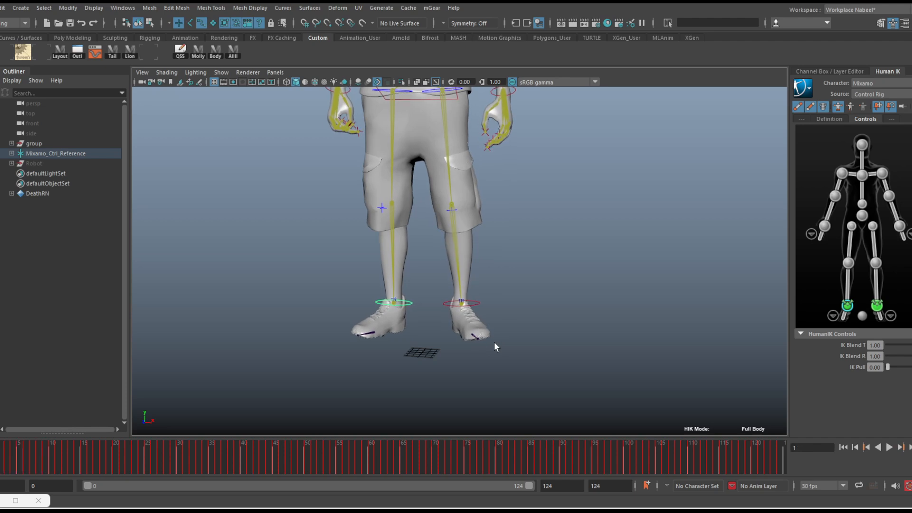
Reselect the right ankle effector and review its motion through the animation with the whole body in view
left_click(800, 282)
left_click(847, 307)
key("alt+v")
left_click_drag(110, 464, 300, 465)
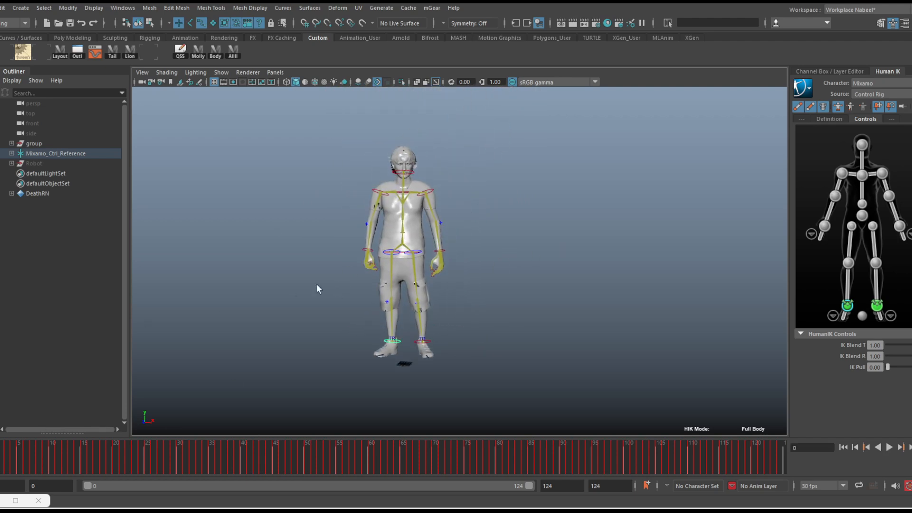
right_click_drag(316, 285, 378, 278, "alt")
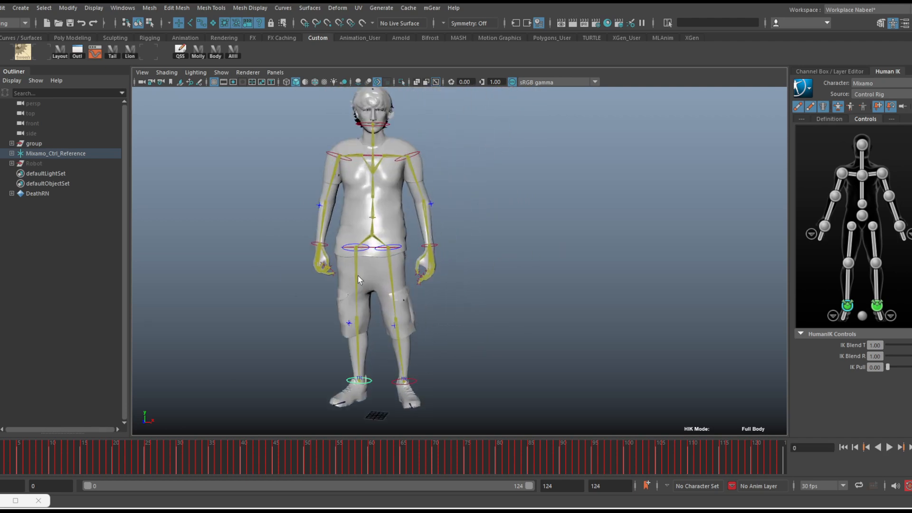
middle_click_drag(378, 278, 367, 278, "alt")
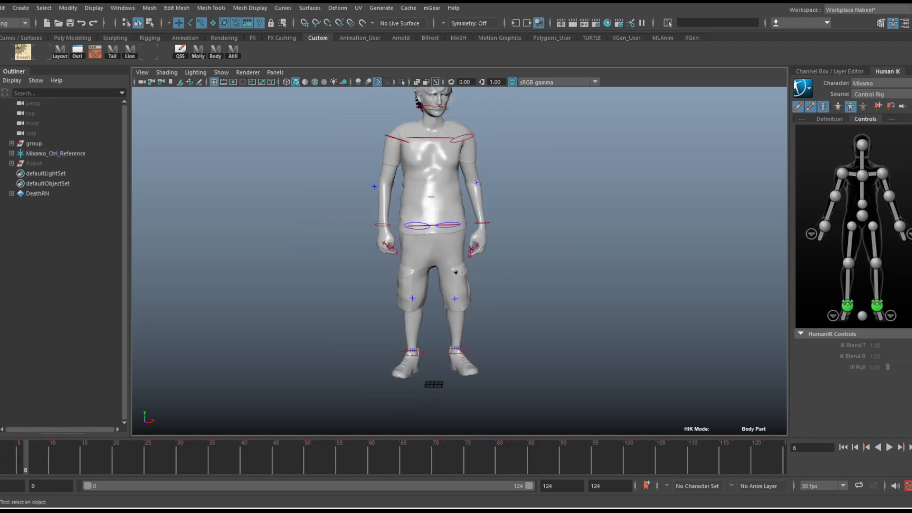
Try moving Mixamo's hips control upward at frame 6 in Body Part mode, and undo the move
right_click_drag(446, 220, 512, 239, "alt")
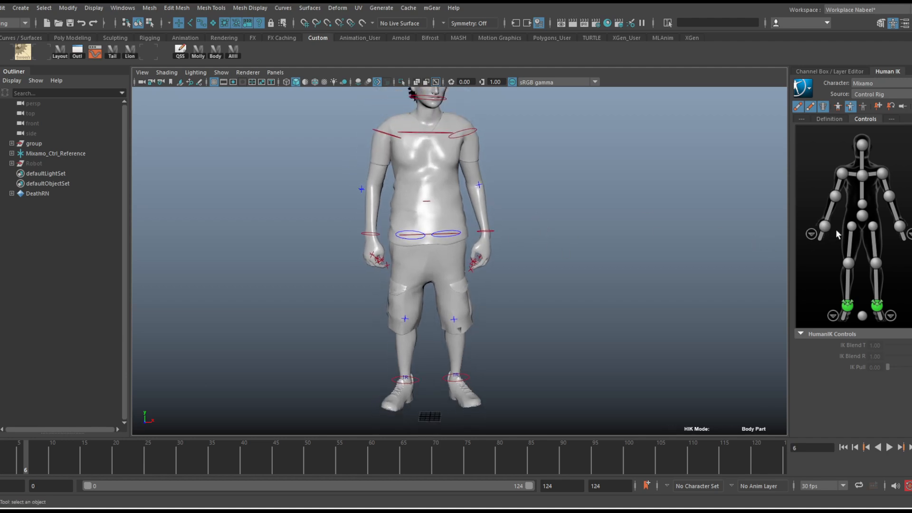
left_click(861, 216)
key("w")
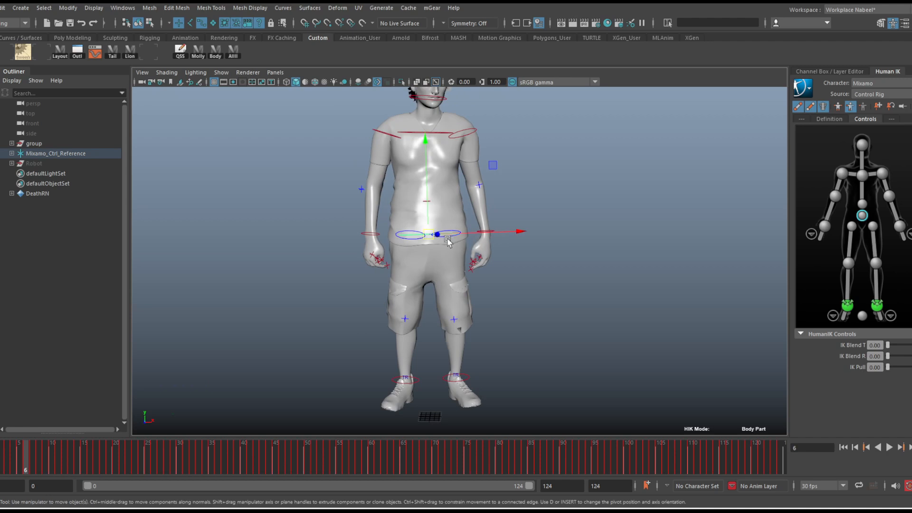
left_click_drag(427, 236, 425, 188)
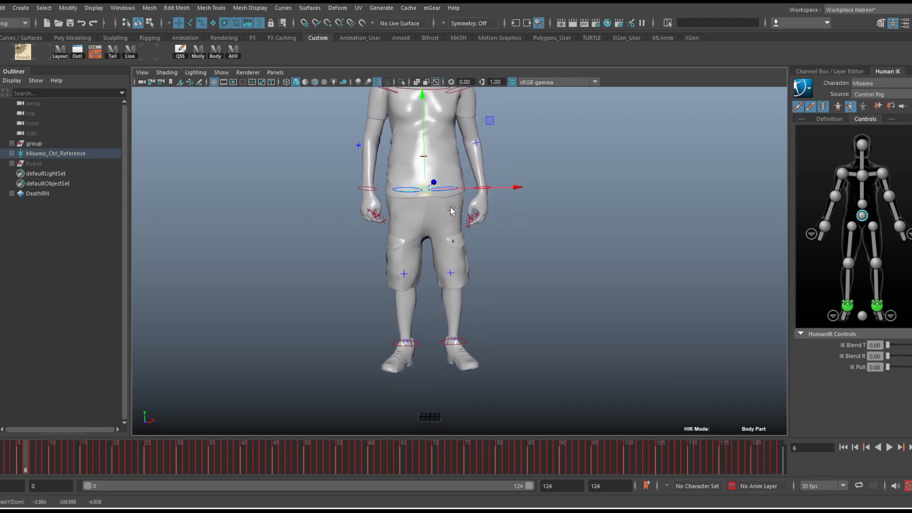
key("ctrl+z")
Try raising the hips control at frame 13, and undo the move
left_click_drag(1, 463, 72, 441)
key("w")
left_click_drag(428, 226, 426, 212)
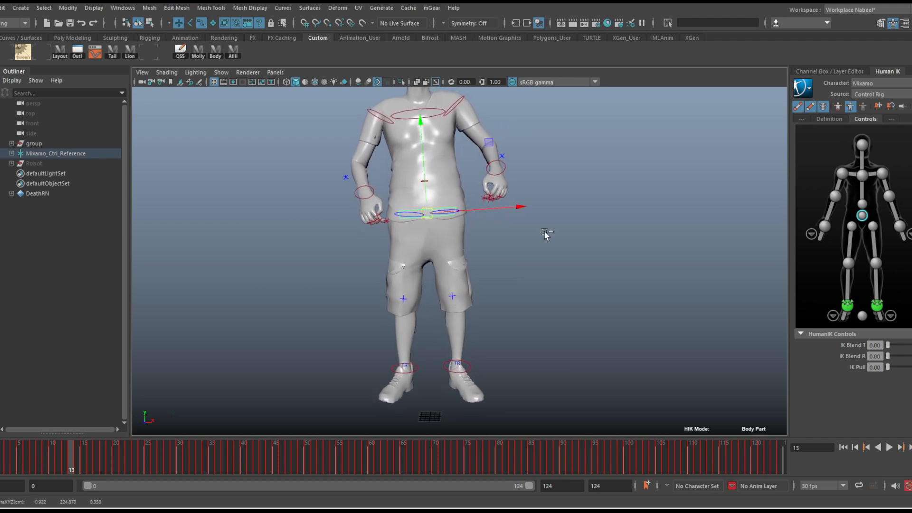
key("ctrl+z")
Go to frame 1, select the right ankle effector, and try raising the hips control
key("alt+v")
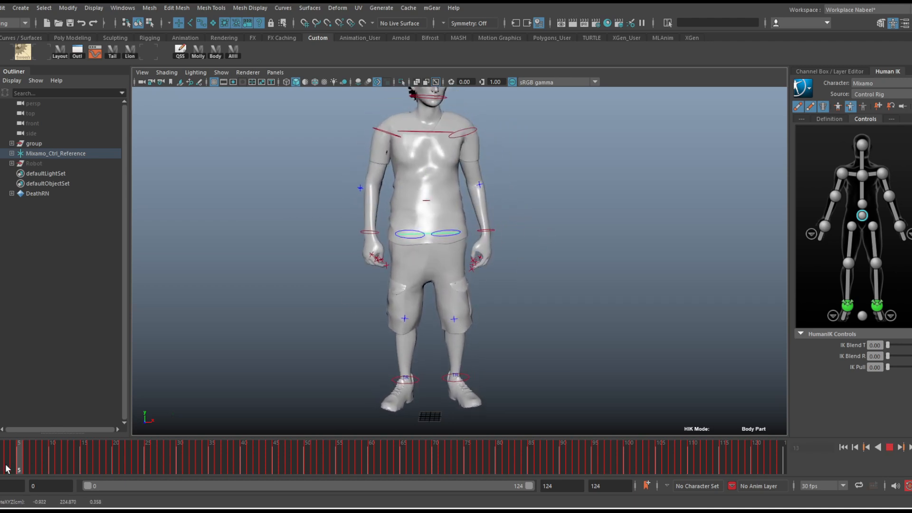
left_click(0, 469)
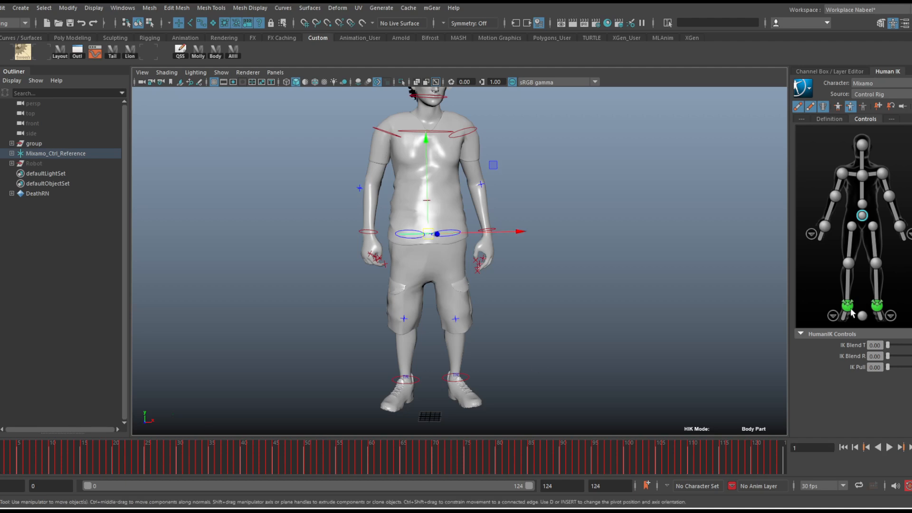
left_click(848, 307)
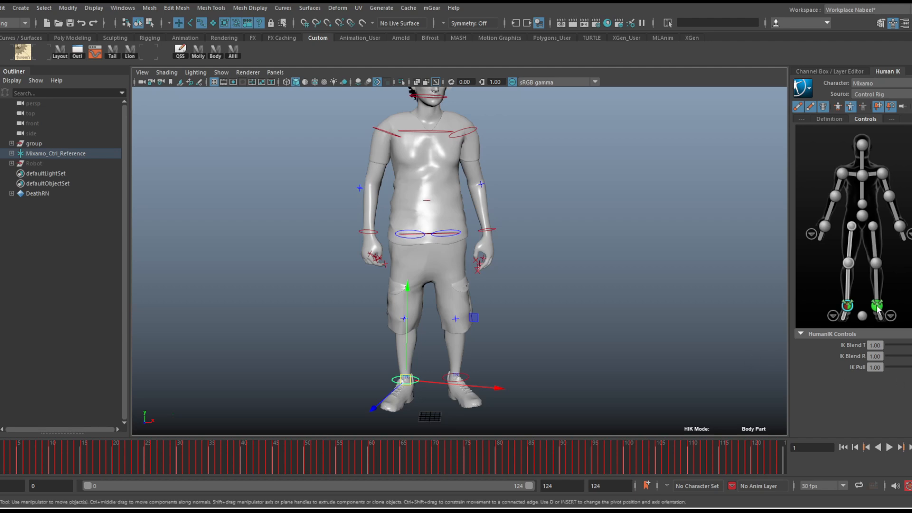
left_click(863, 218)
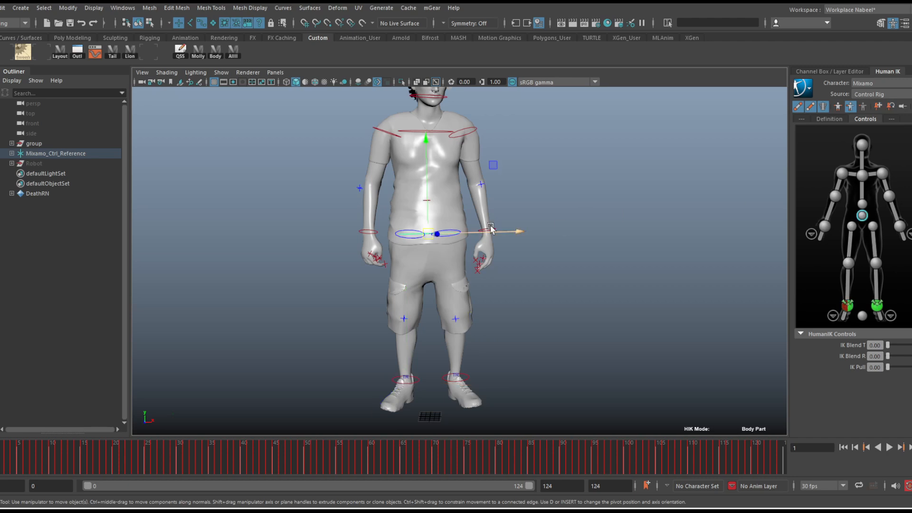
left_click_drag(429, 220, 423, 180)
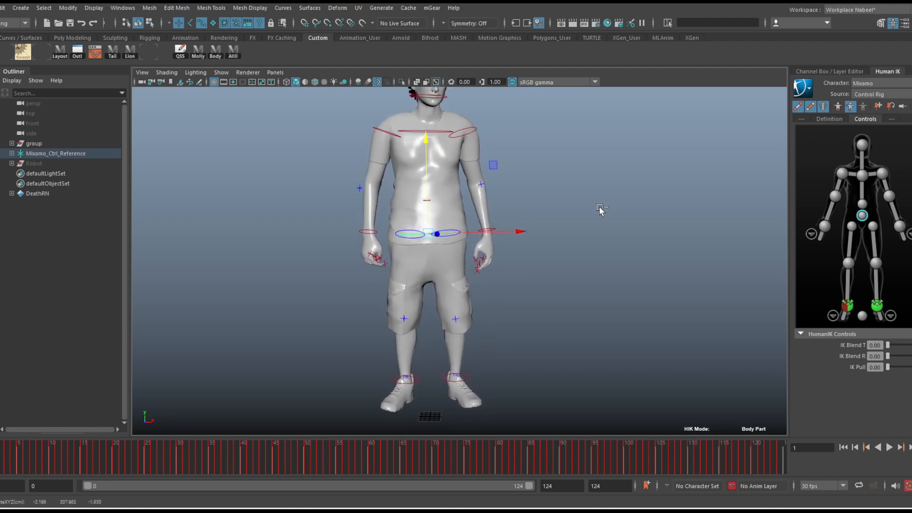
Select the left ankle effector, play the animation, and examine the fallen pose at frame 73 from another side
left_click(878, 307)
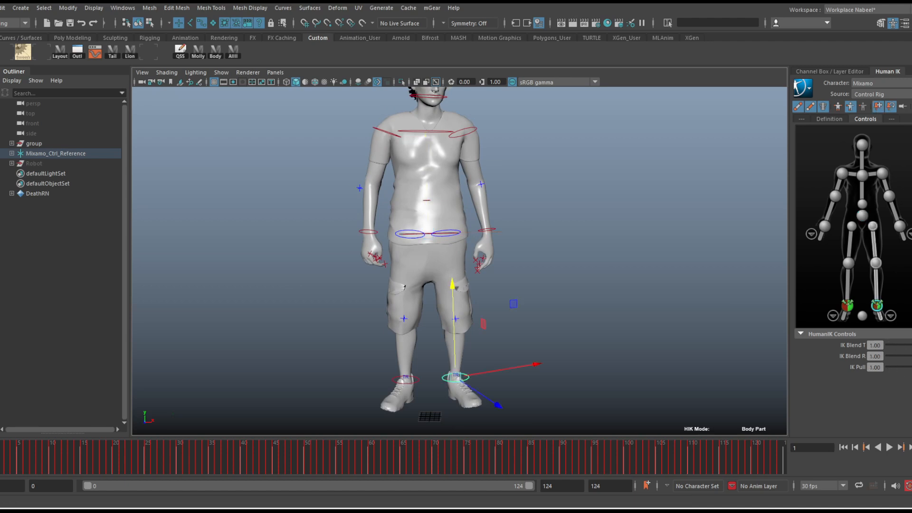
key("alt+v")
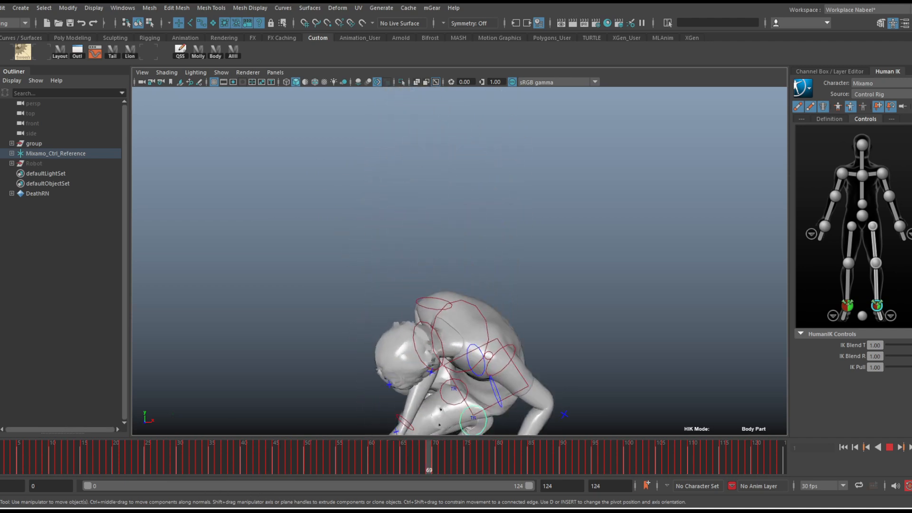
key("alt+v")
left_click_drag(371, 378, 409, 389, "alt")
middle_click_drag(410, 390, 491, 285, "alt")
left_click_drag(491, 285, 495, 285, "alt")
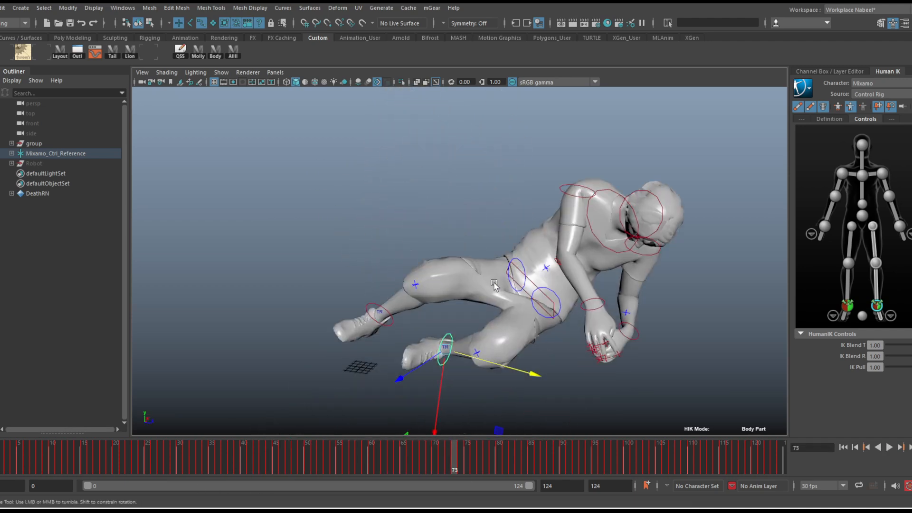
key("alt+v")
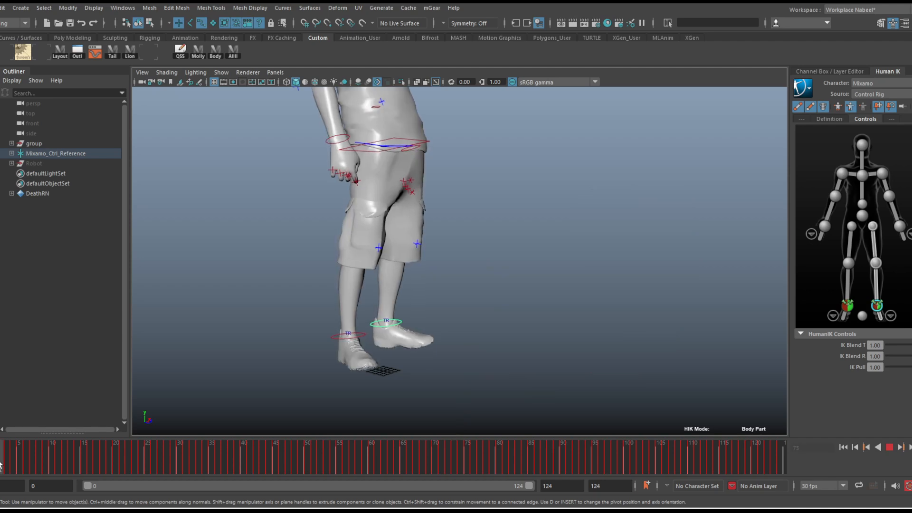
Return to frame 2 and inspect the feet close up with the left ankle control selected
left_click(2, 466)
right_click_drag(418, 327, 588, 354, "alt")
middle_click_drag(353, 378, 421, 312, "alt")
scroll(420, 311, "up", 1)
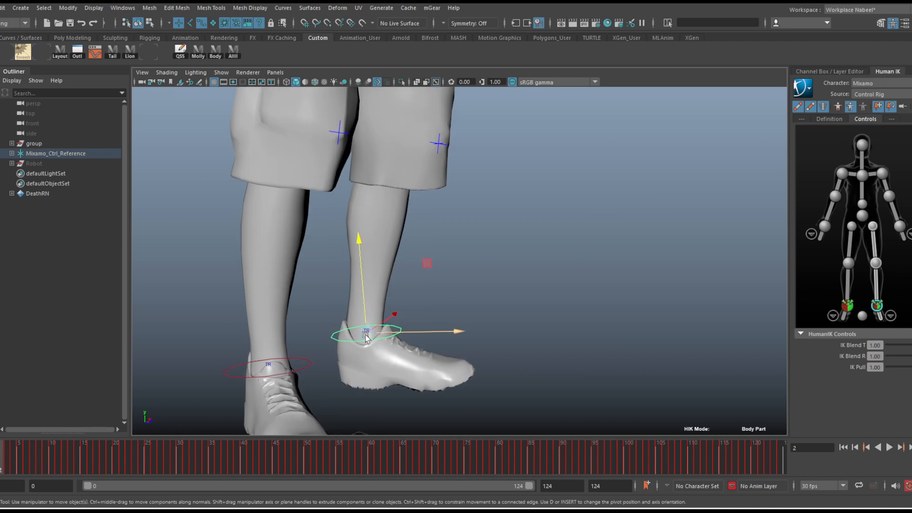
left_click(369, 338)
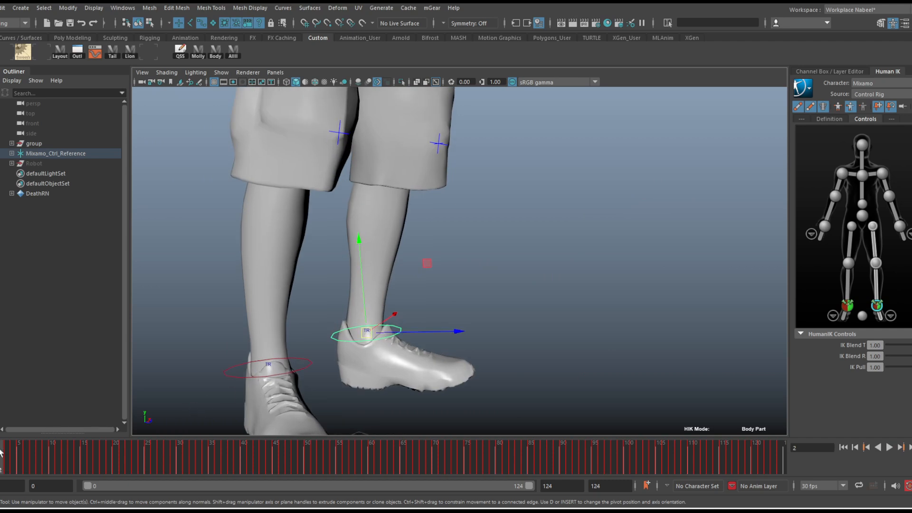
Delete the left ankle control's key at frame 2 and play back the opening frames
left_click(1, 466)
right_click(2, 454)
left_click(34, 297)
left_click(9, 461)
key("alt+v")
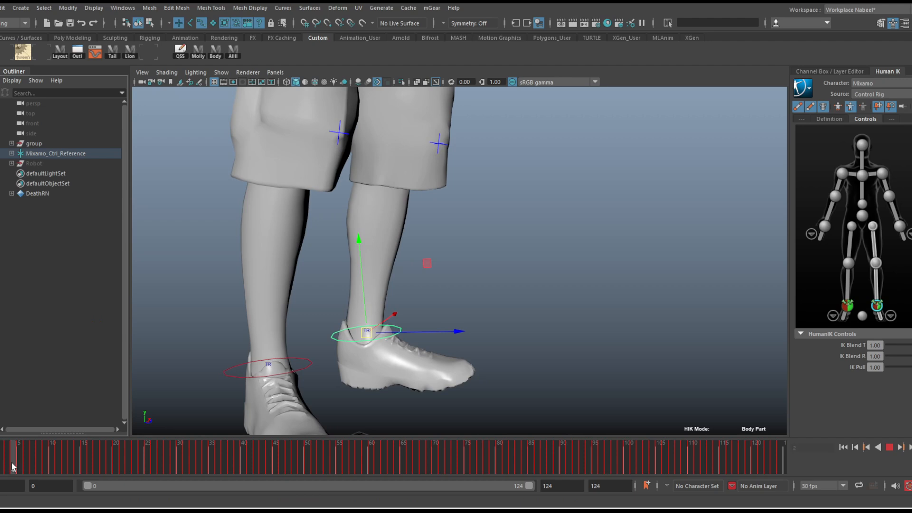
Go to frame 3 and delete the left ankle control's key there
left_click(17, 464)
left_click(11, 460)
left_click_drag(12, 459, 8, 458, "shift")
right_click(8, 448)
left_click(49, 290)
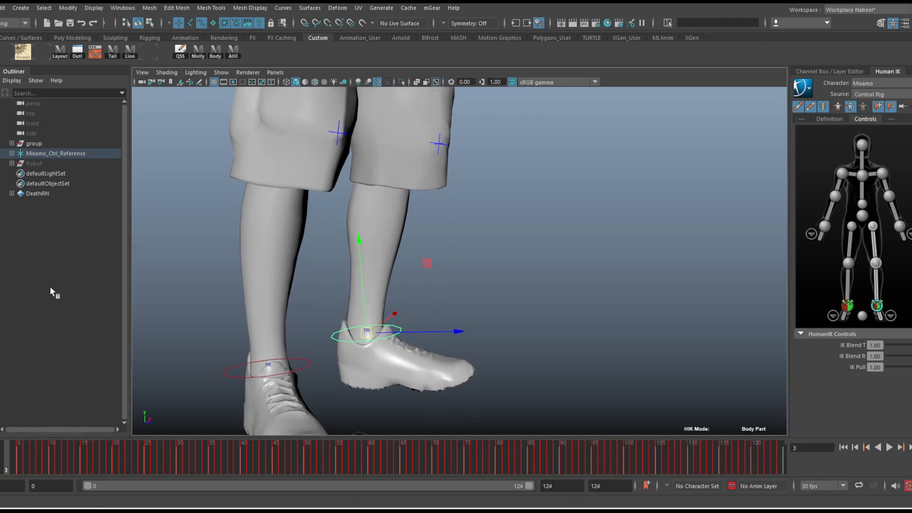
Delete the left ankle control's keys between frames 5 and 8 and set a new key on the control
key("comma")
left_click_drag(627, 281, 567, 271, "alt")
mouse_move(2, 460)
left_mouse_down()
mouse_move(81, 469)
mouse_move(6, 468)
left_mouse_up()
left_click(38, 459)
right_click(26, 457)
left_click(60, 297)
key("s")
scroll(320, 256, "down", 5)
middle_click_drag(321, 255, 262, 293, "alt")
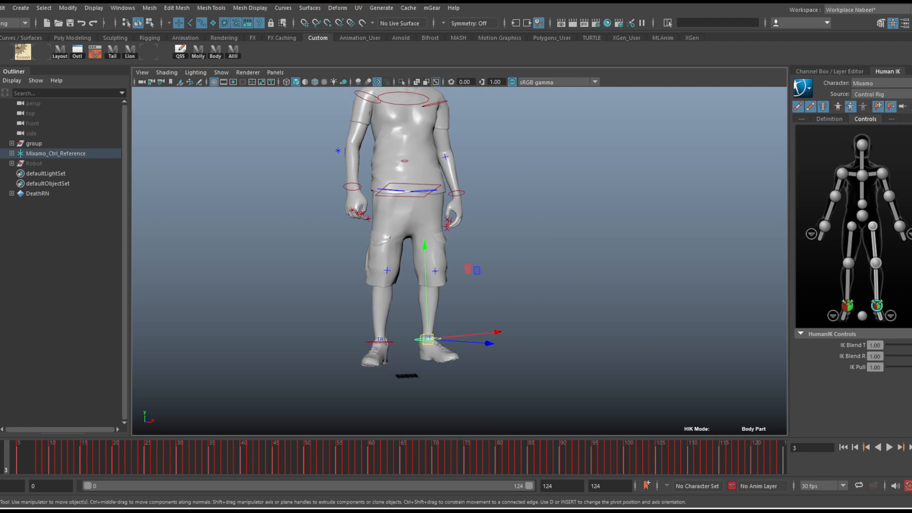
Play back the opening frames, examining the feet close up and the whole character's pose at frame 13
key("alt+v")
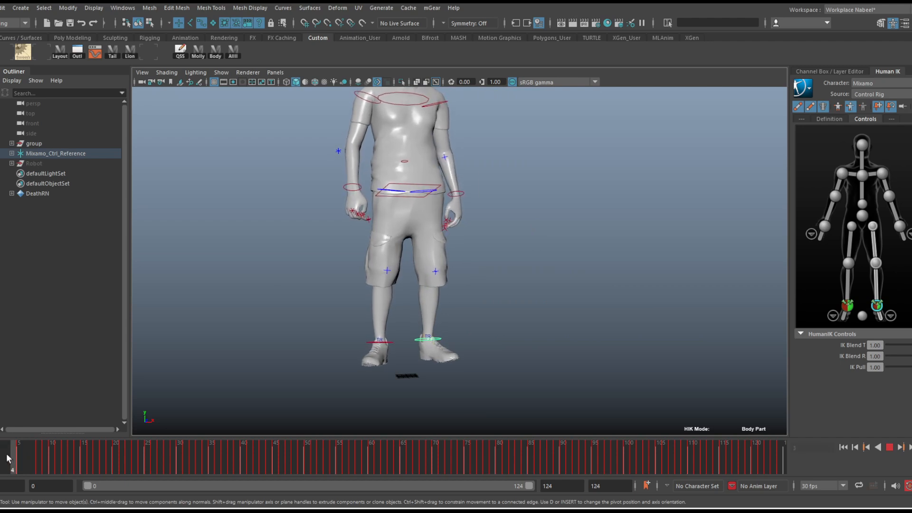
key("alt+v")
right_click_drag(419, 337, 542, 337, "alt")
middle_click_drag(541, 336, 589, 243, "alt")
left_click_drag(409, 318, 402, 328, "alt")
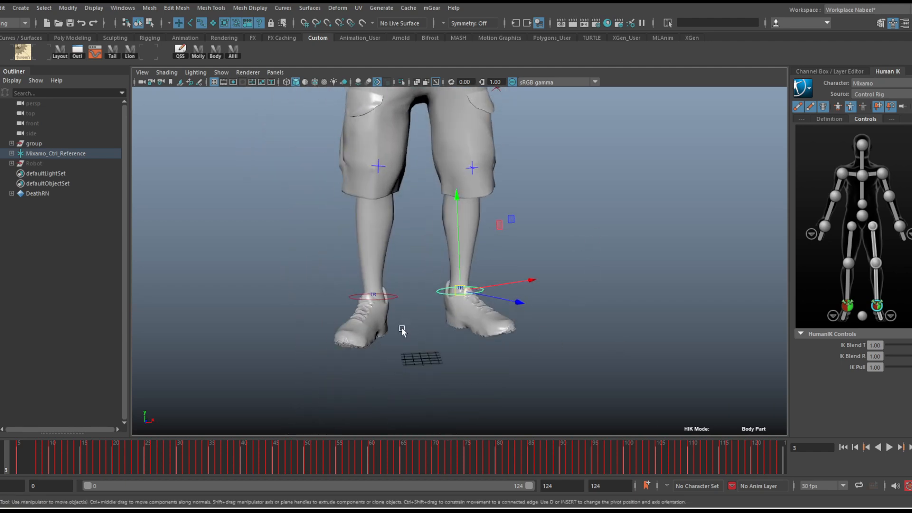
key("alt+v")
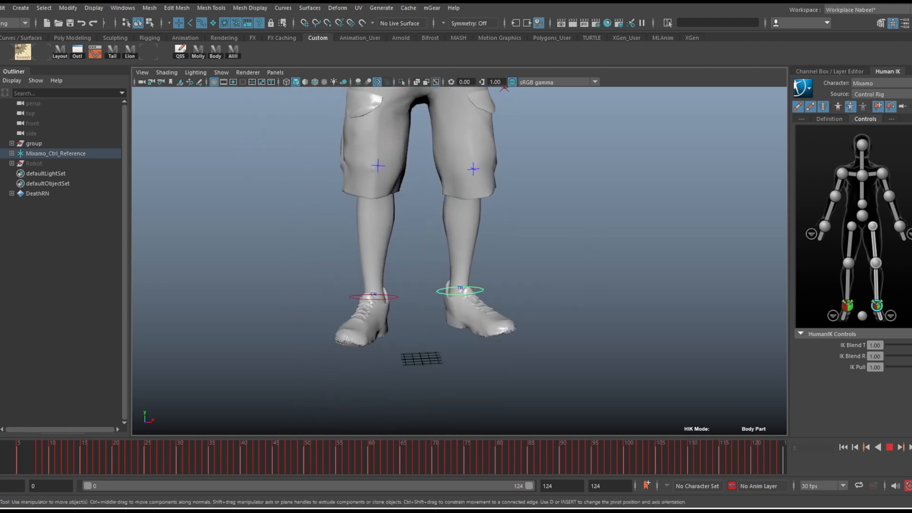
key("alt+v")
right_click_drag(408, 156, 294, 143, "alt")
middle_click_drag(428, 154, 405, 292, "alt")
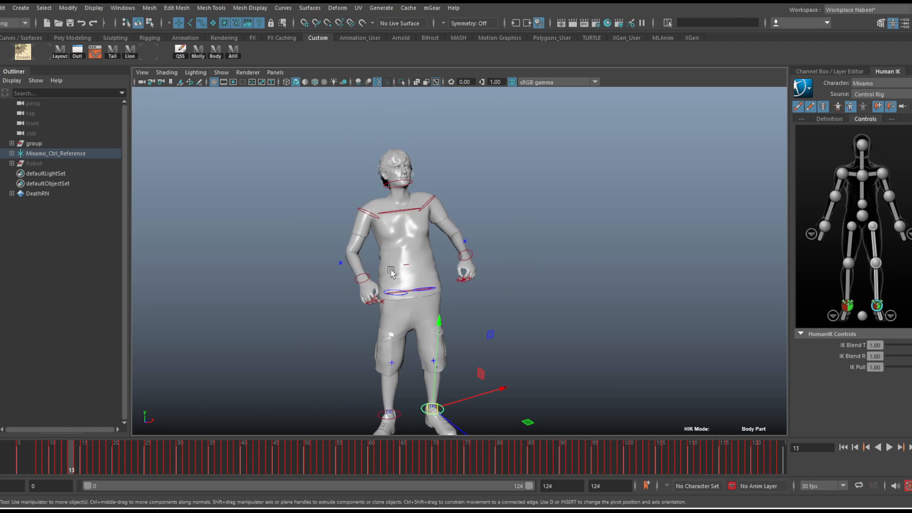
right_click_drag(391, 270, 493, 268, "alt")
middle_click_drag(492, 269, 518, 274, "alt")
right_click_drag(555, 259, 494, 232, "alt")
mouse_move(603, 230)
left_mouse_down("alt")
mouse_move(578, 248)
mouse_move(594, 232)
left_mouse_up("alt")
left_click(592, 232)
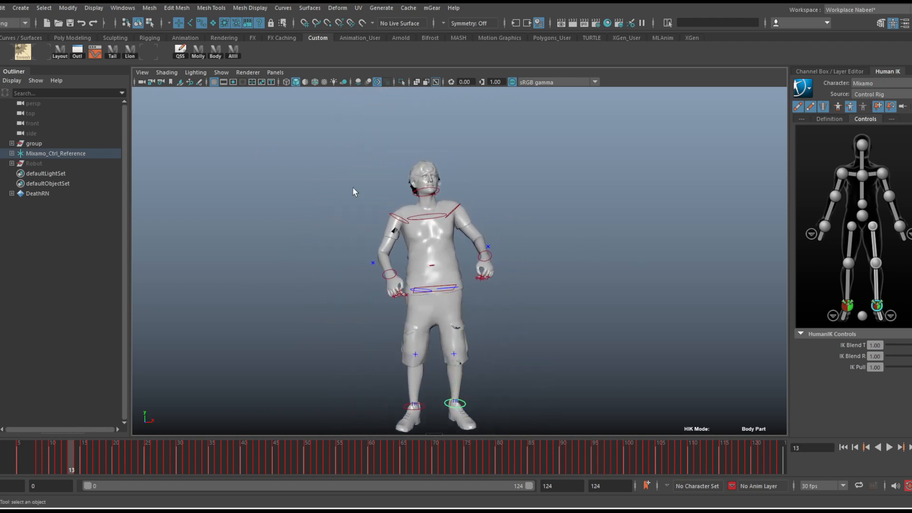
Look through the control rig effectors under Mixamo_Ctrl_Reference and collapse the hierarchy again
left_click(11, 153)
scroll(57, 254, "down", 2)
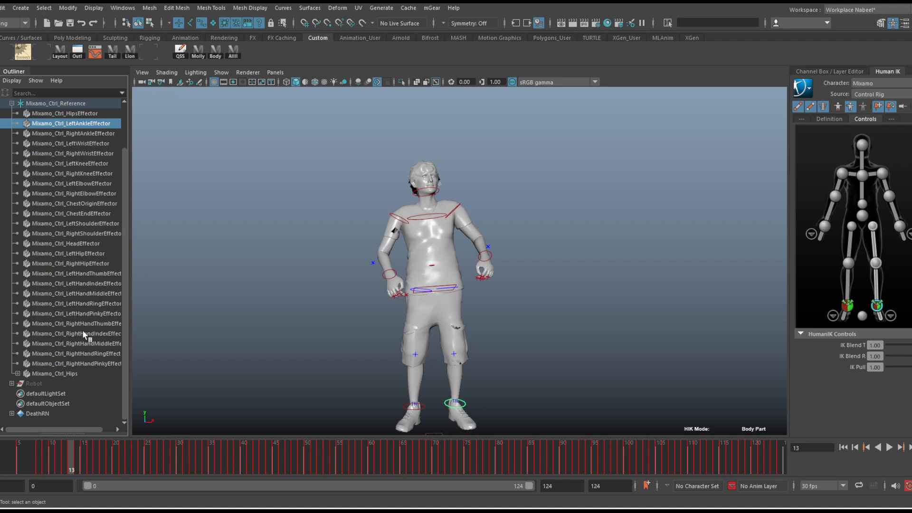
scroll(66, 323, "up", 2)
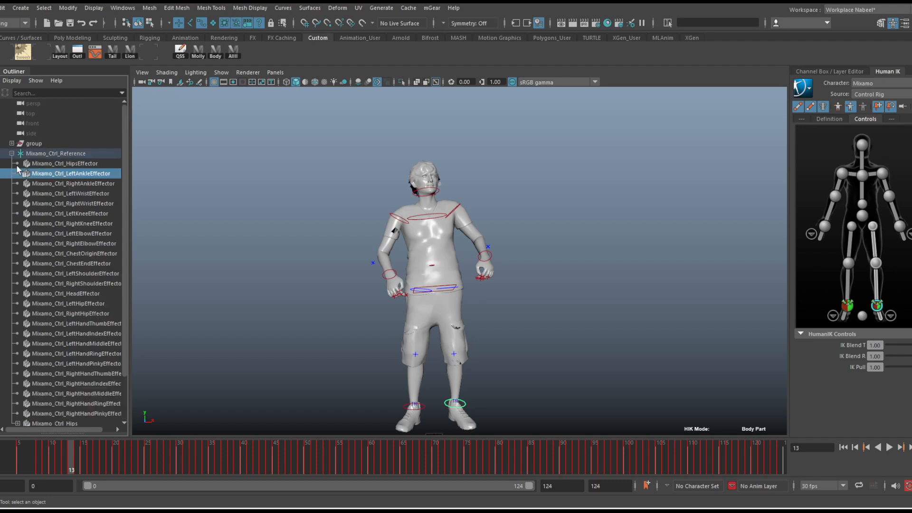
left_click(11, 153)
Expand the character's group and select the mixamorig:Hips joint together with its whole hierarchy
left_click(11, 143)
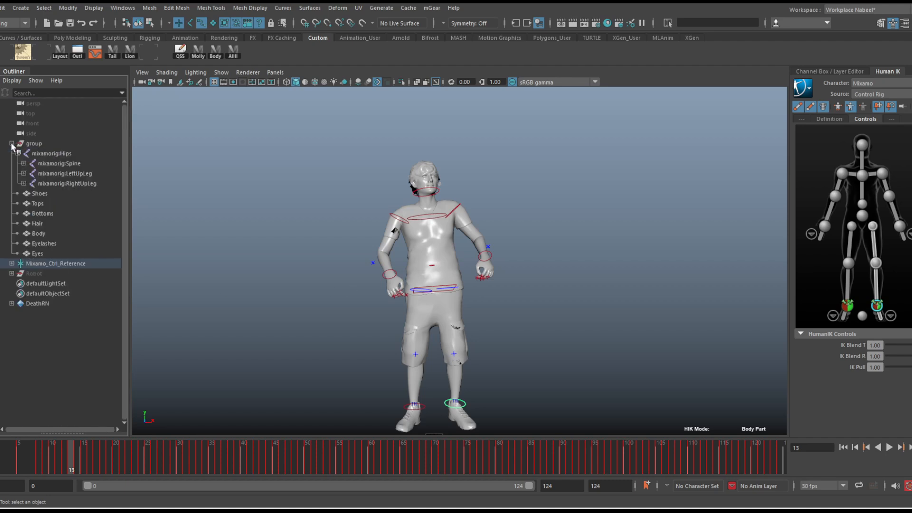
left_click(53, 156)
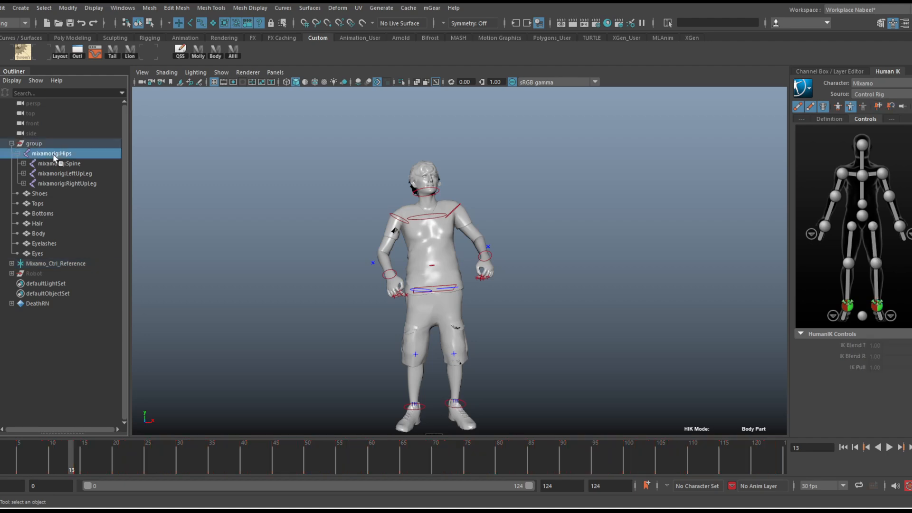
key("w")
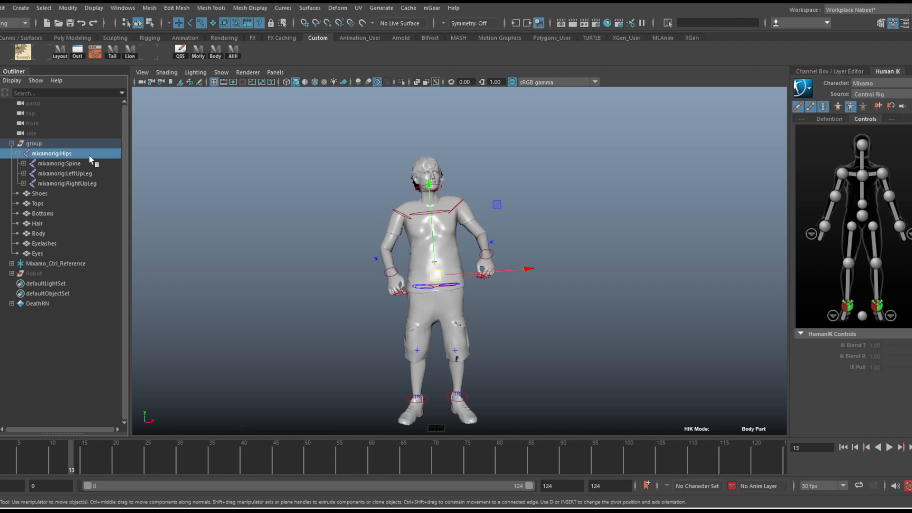
left_click(44, 9)
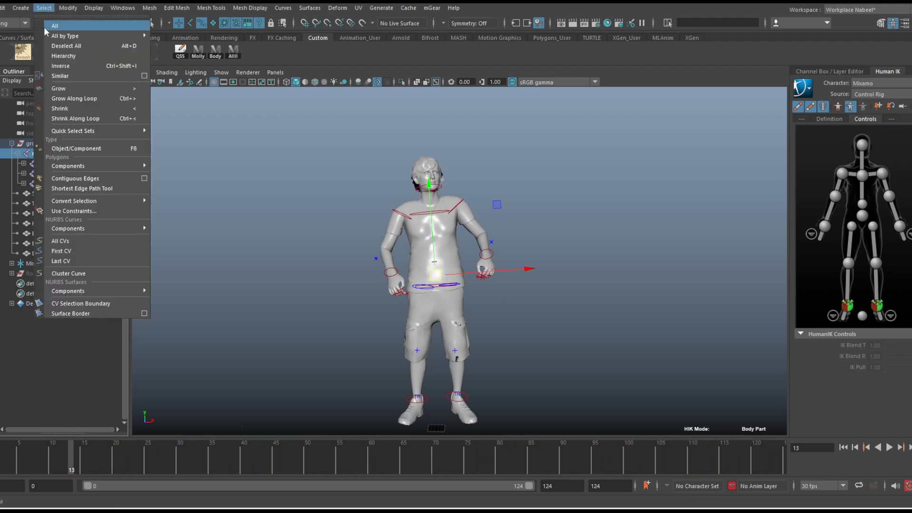
left_click(54, 54)
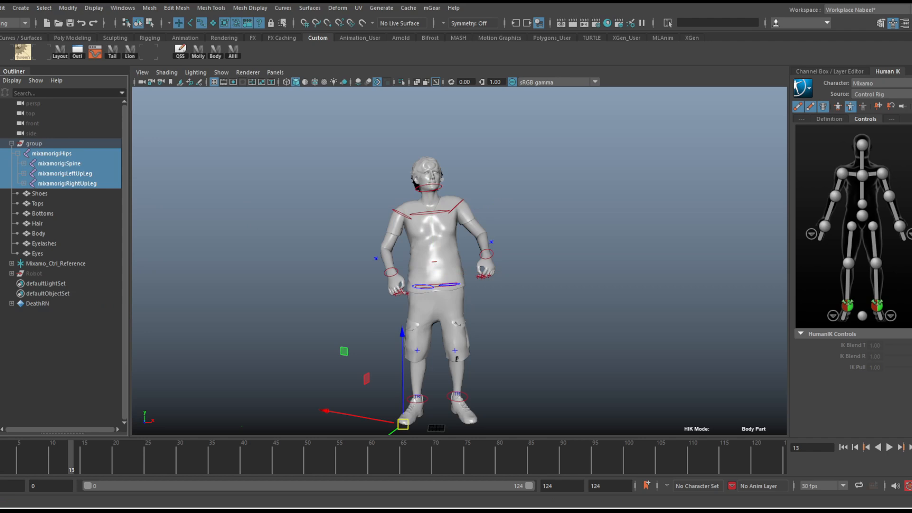
Open the Export Selection options, set the file type to FBX export, and enlarge the options window
left_click(0, 8)
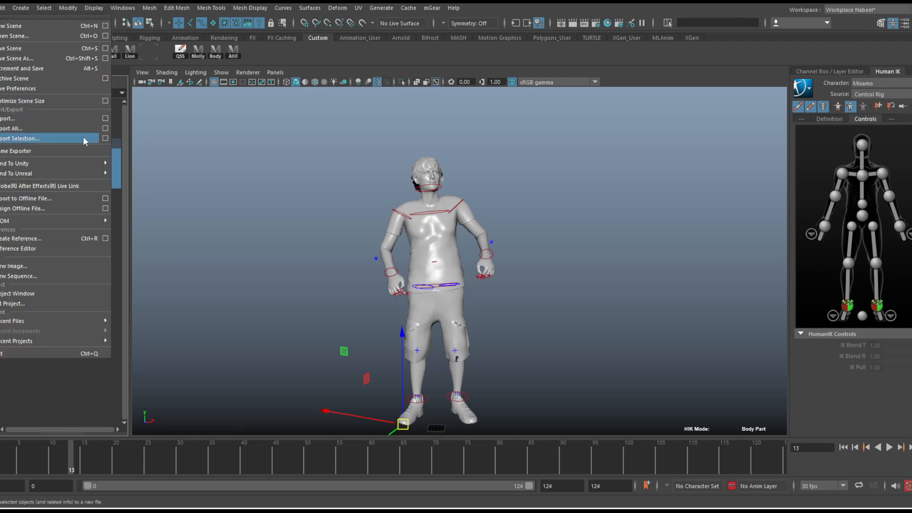
left_click(105, 138)
left_click(249, 44)
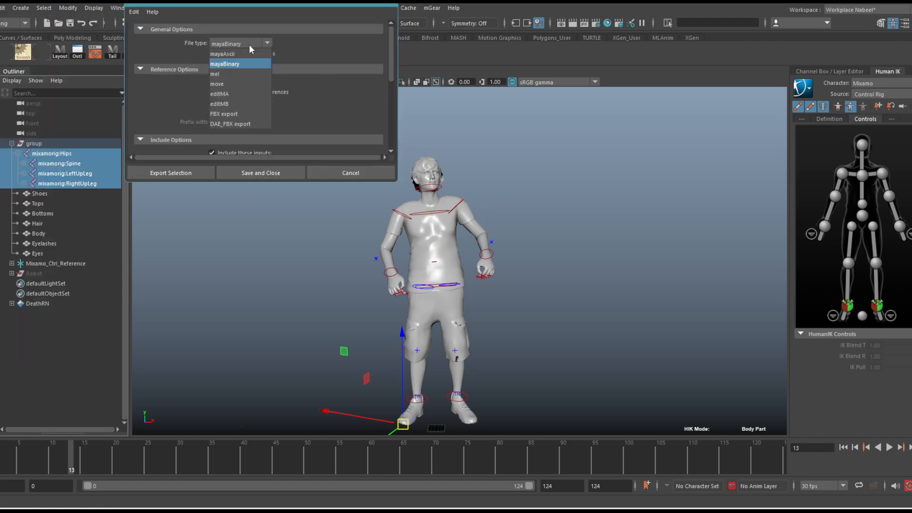
left_click(240, 114)
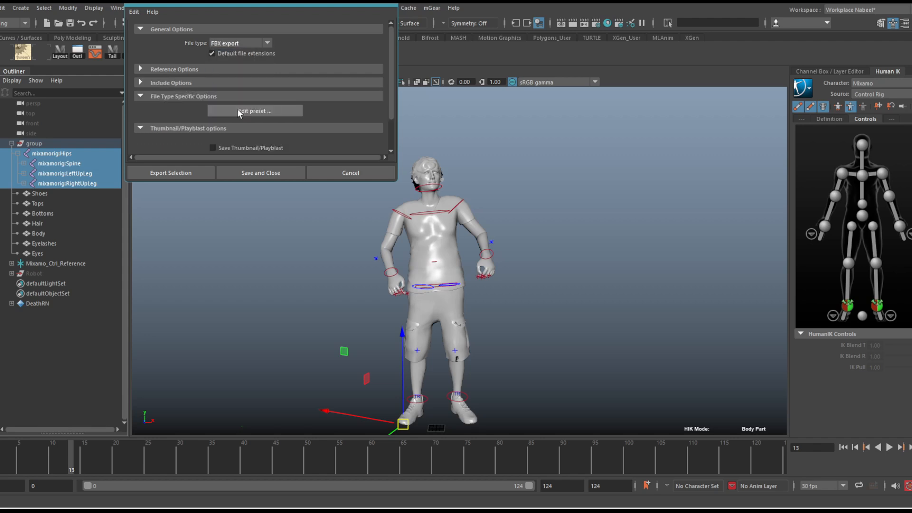
left_click_drag(396, 181, 471, 405)
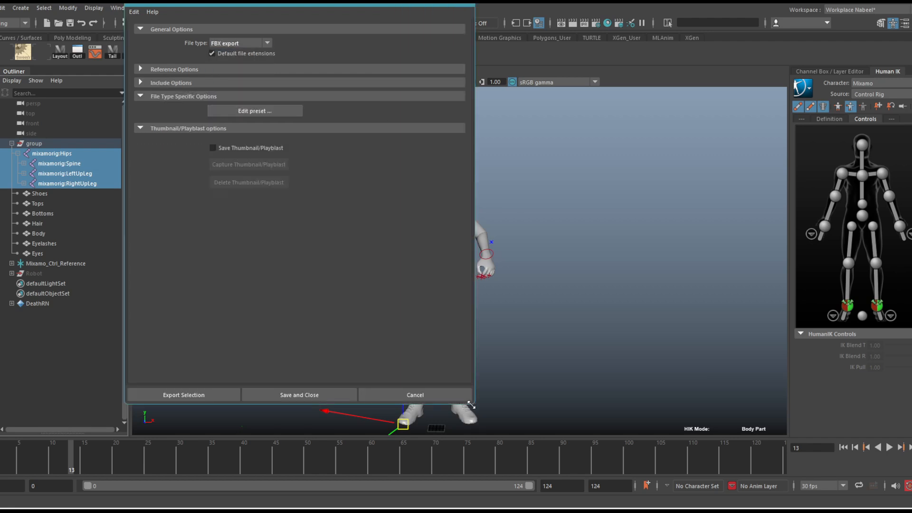
Expand the Include and Reference options to review them, and proceed with exporting the selection
left_click(178, 82)
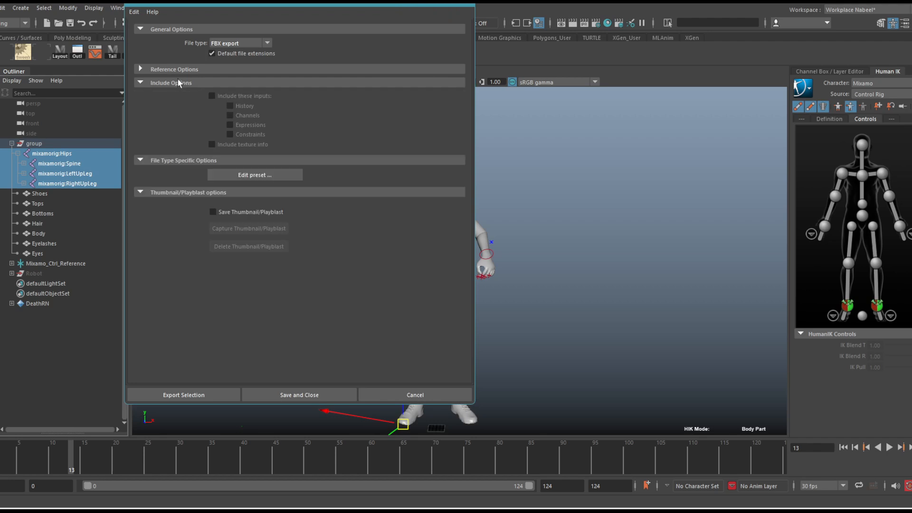
left_click(181, 70)
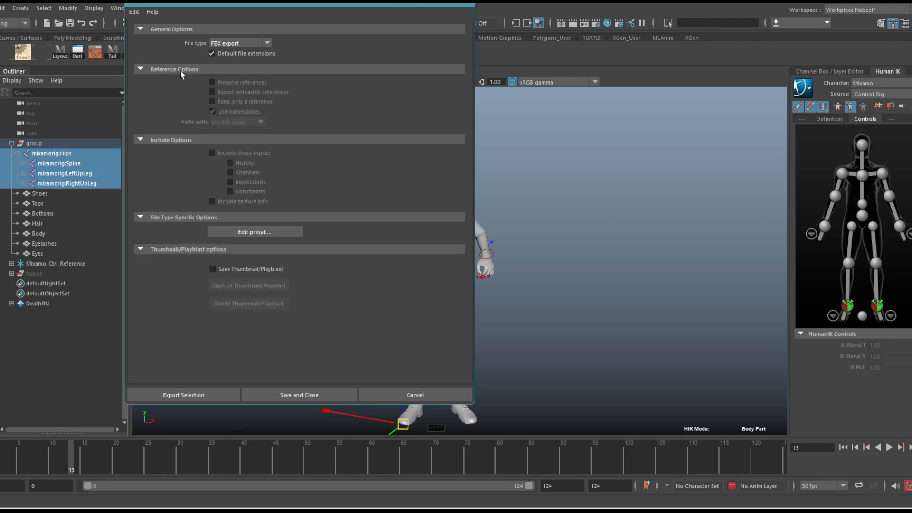
left_click_drag(315, 4, 657, 49)
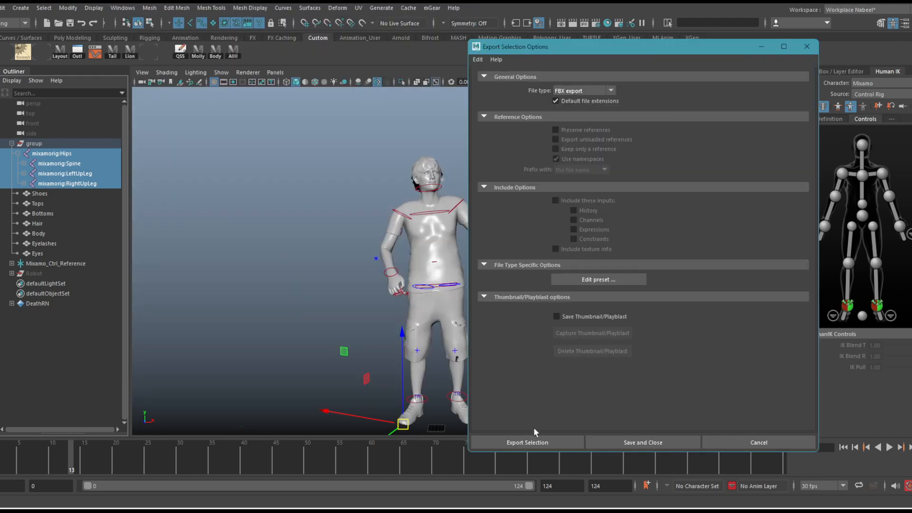
left_click(531, 441)
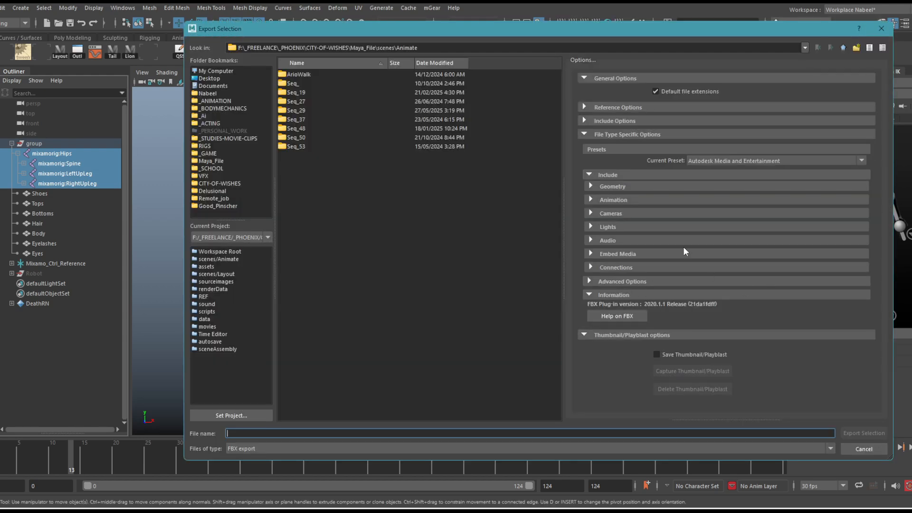
Show the FBX Animation settings, keep Animation enabled, and review the bake and deformed model options
left_click(650, 200)
left_click(689, 210)
left_click(689, 209)
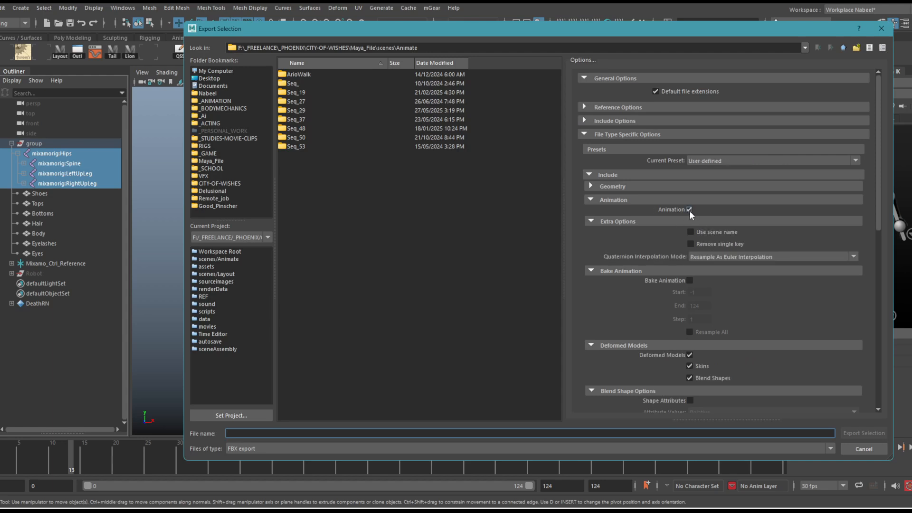
scroll(810, 317, "down", 3)
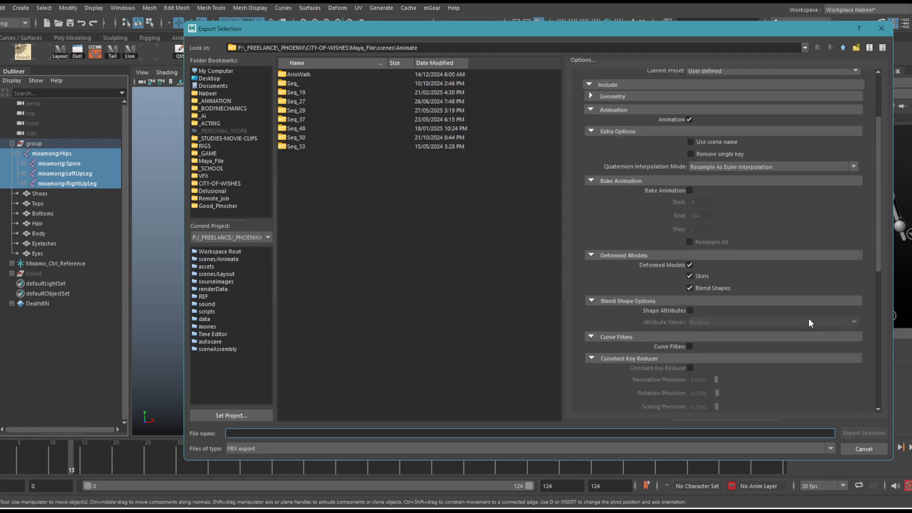
scroll(808, 318, "up", 3)
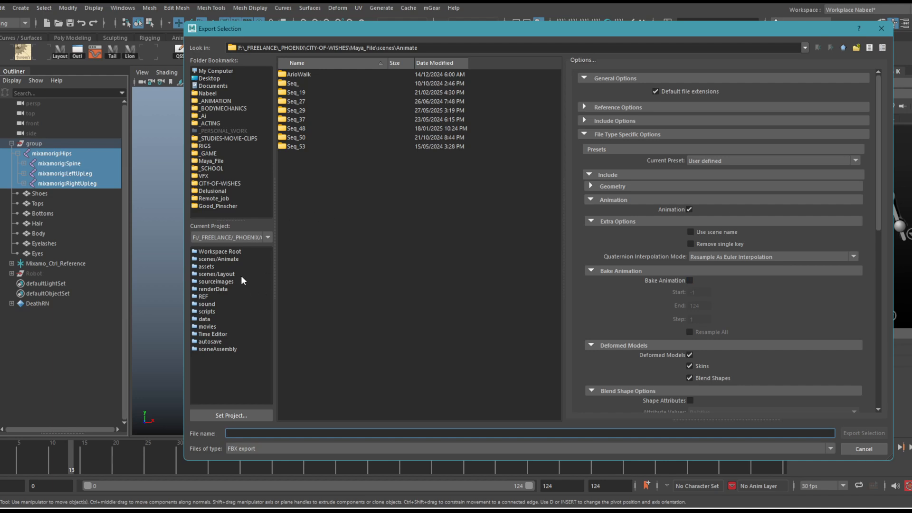
Export the selected joints as Mixamo_test into the F:\_ANIMATION\_Ai folder
left_click(222, 274)
left_click(205, 117)
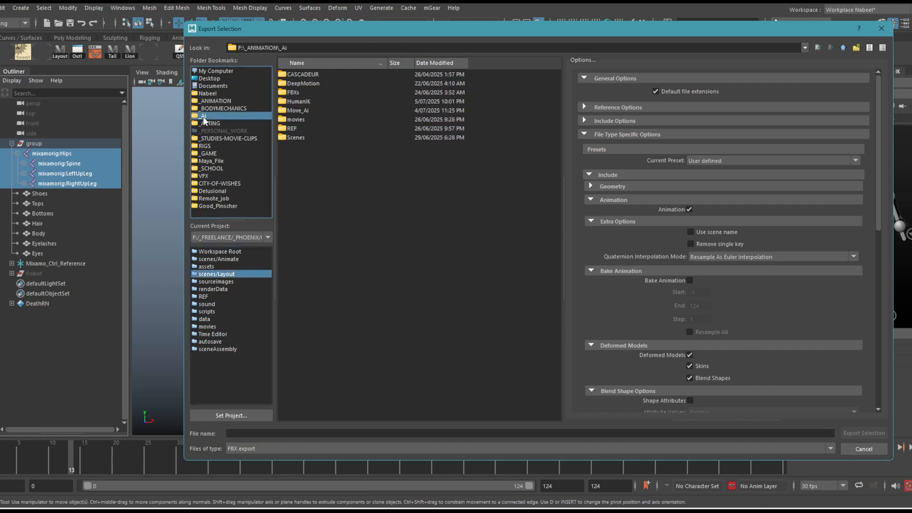
left_click(335, 433)
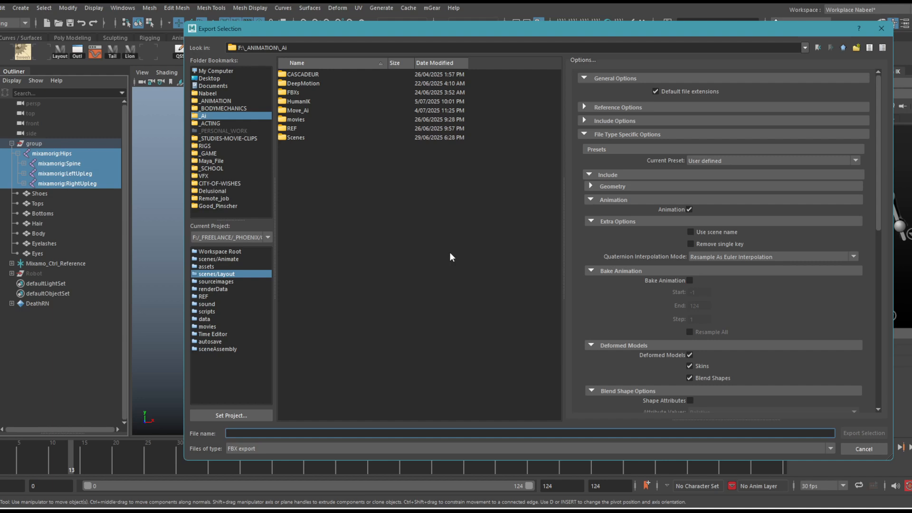
type("Mixamo_test")
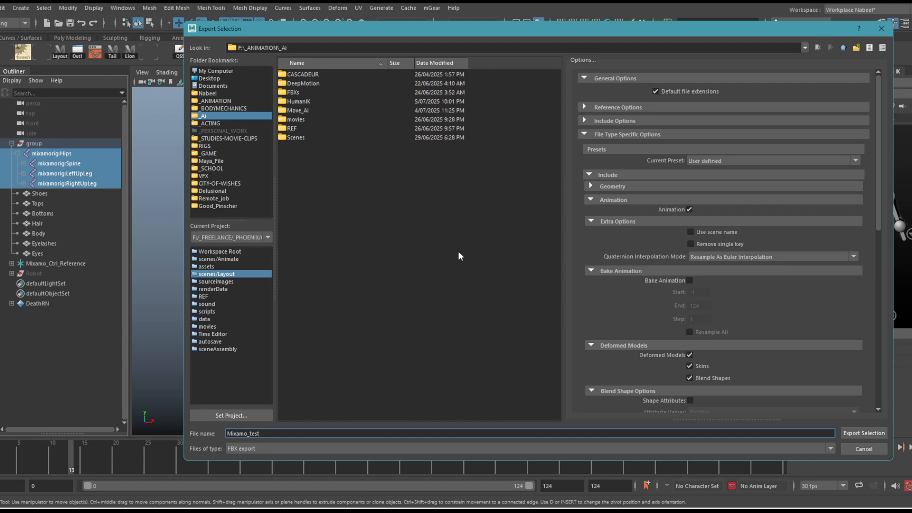
left_click(863, 433)
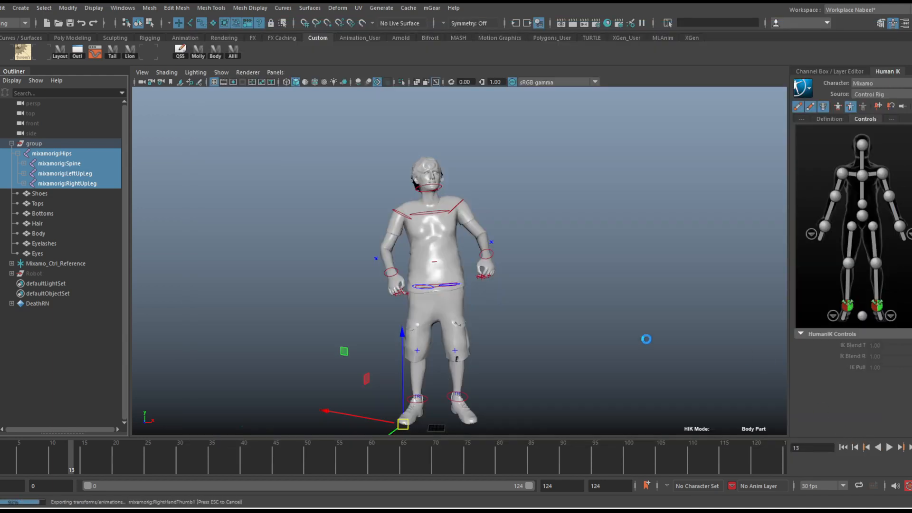
left_click(513, 269)
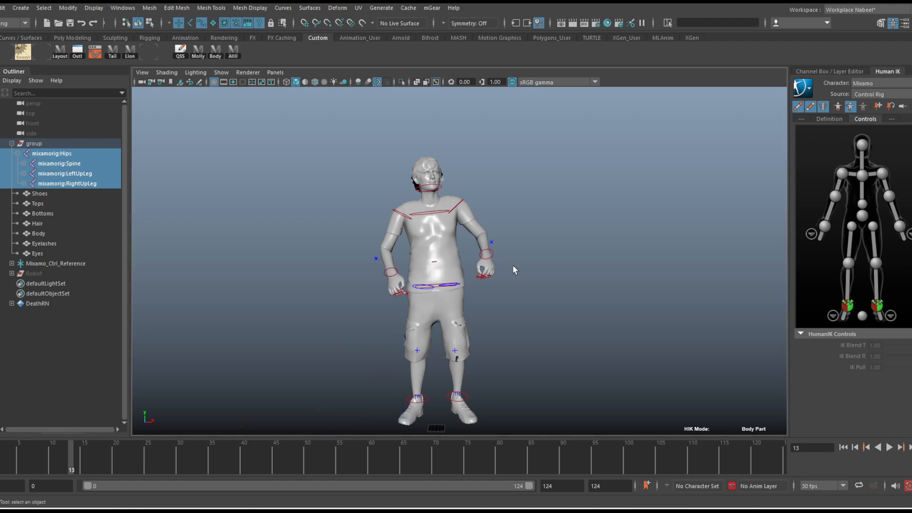
right_click_drag(513, 268, 497, 250, "alt")
middle_click_drag(488, 248, 463, 218, "alt")
left_click_drag(463, 218, 442, 223, "alt")
right_click_drag(442, 223, 445, 218, "alt")
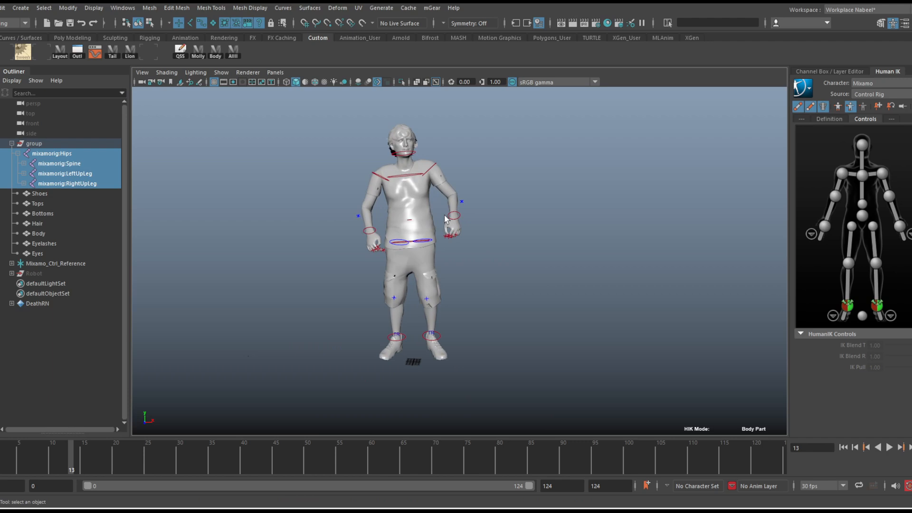
middle_click_drag(332, 235, 399, 244, "alt")
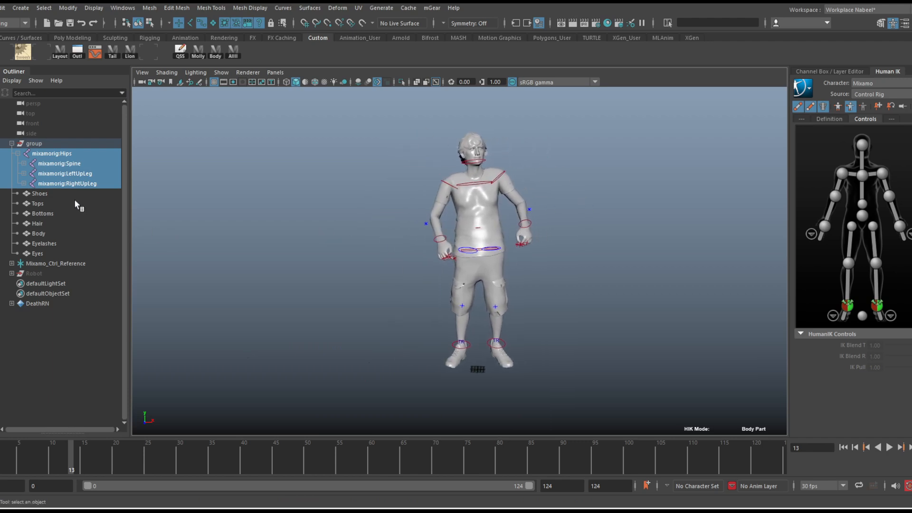
Select the character's group with all its joints and meshes, and reduce the selection to the mixamorig:Hips joint
left_click(76, 194)
left_click(63, 244, "shift")
left_click(57, 143)
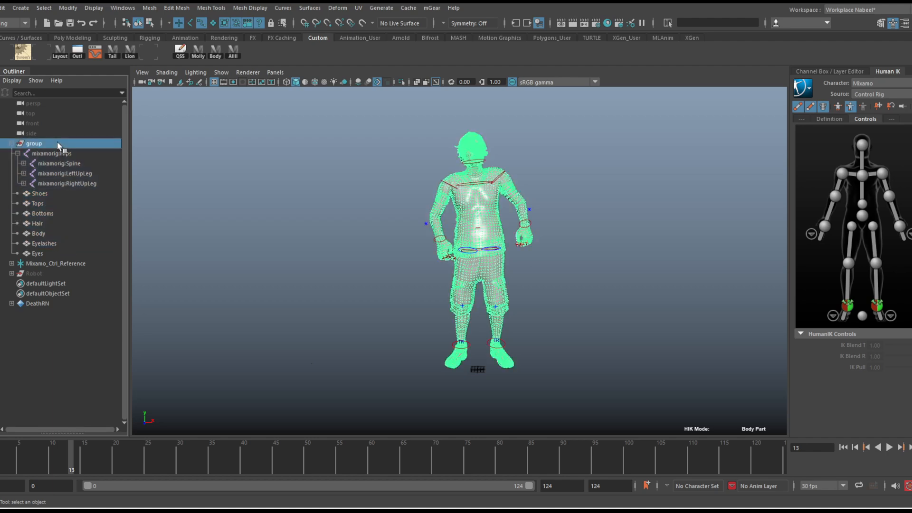
left_click_drag(56, 143, 56, 262)
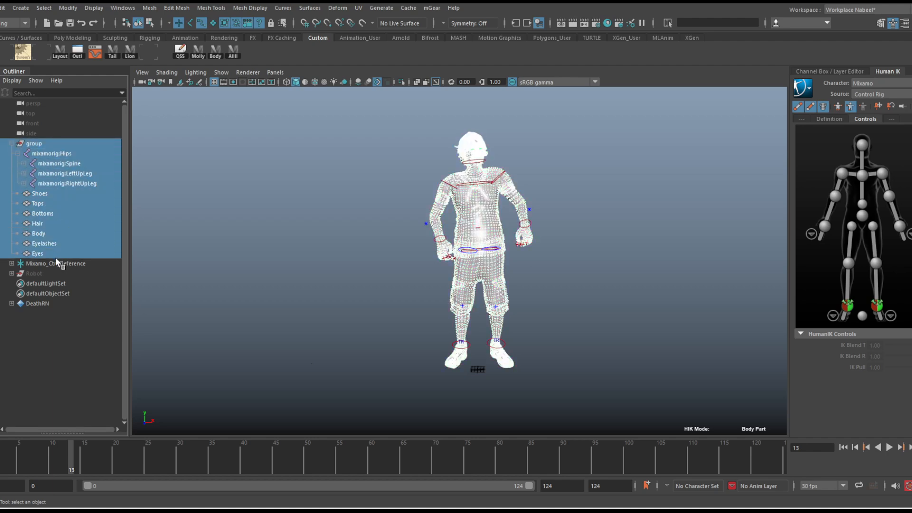
left_click(47, 144)
left_click(49, 155)
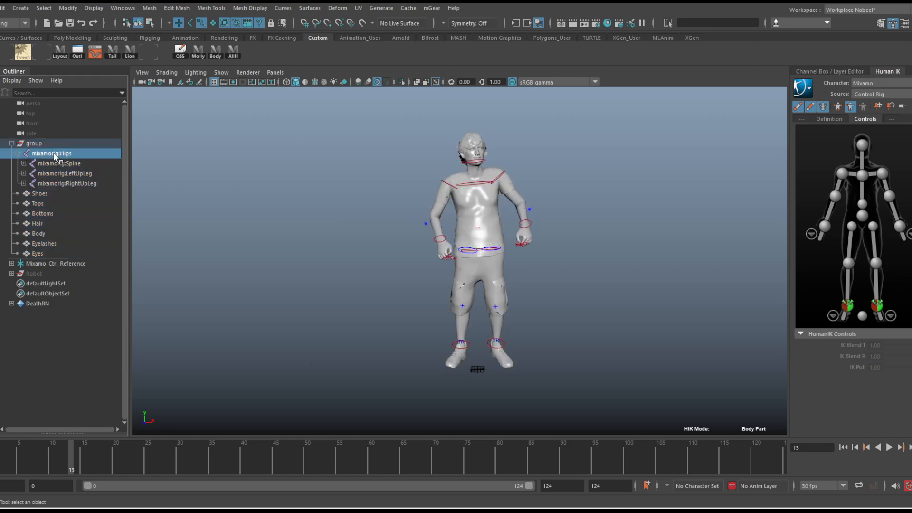
Collapse the character's group in the Outliner, select it, try moving it sideways, and undo the move
left_click(20, 8)
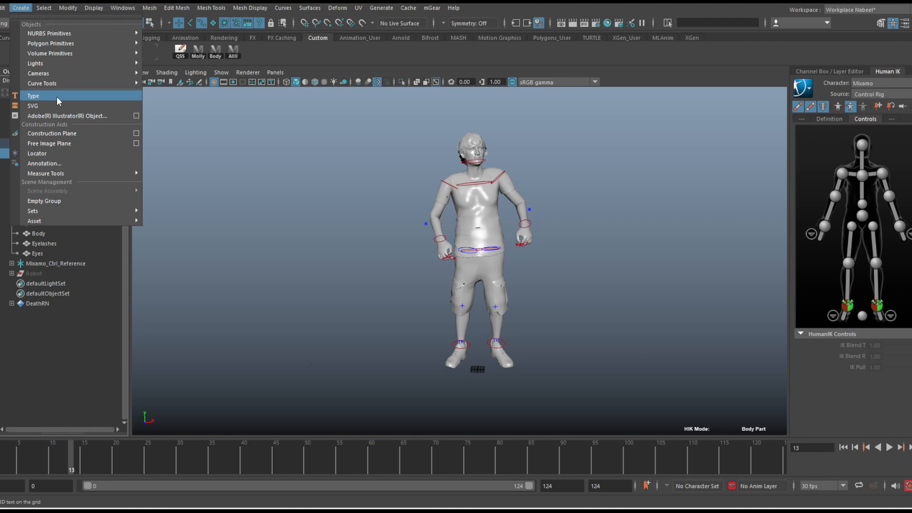
left_click(250, 8)
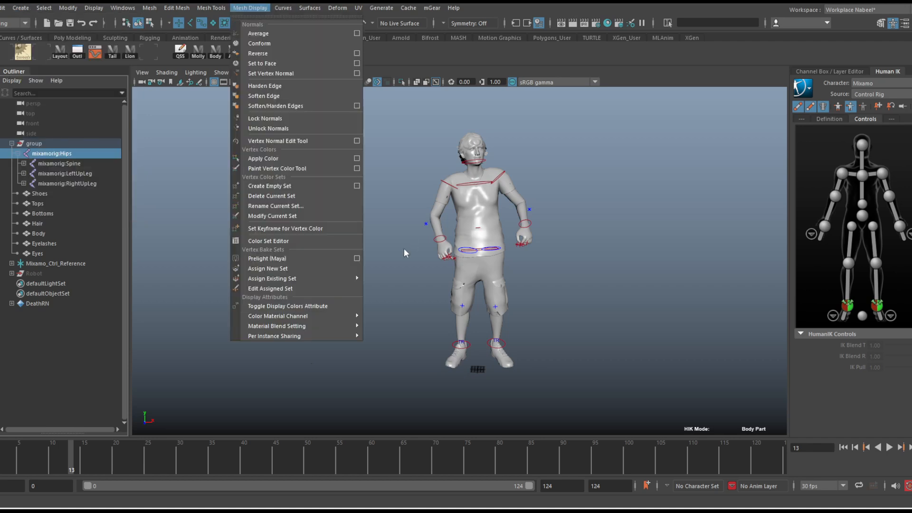
left_click(17, 148)
left_click(11, 143)
left_click(41, 144)
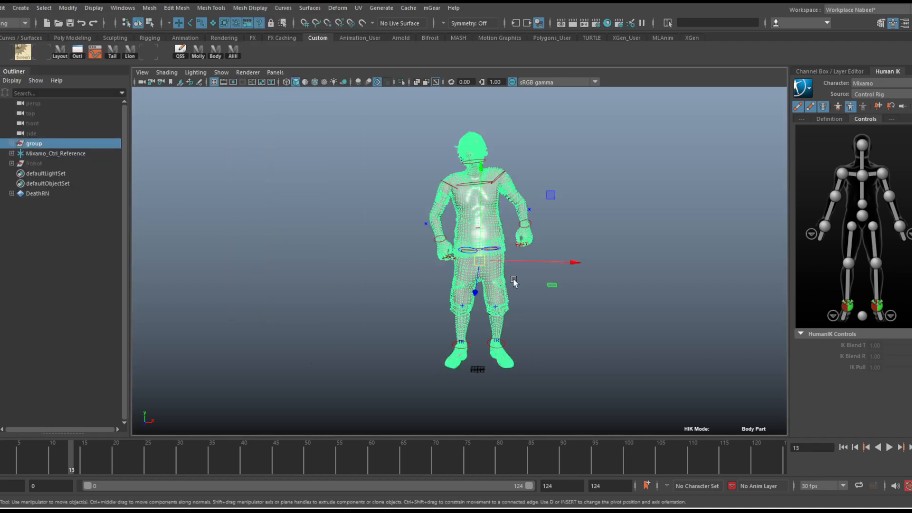
left_click_drag(515, 261, 527, 261)
key("ctrl+z")
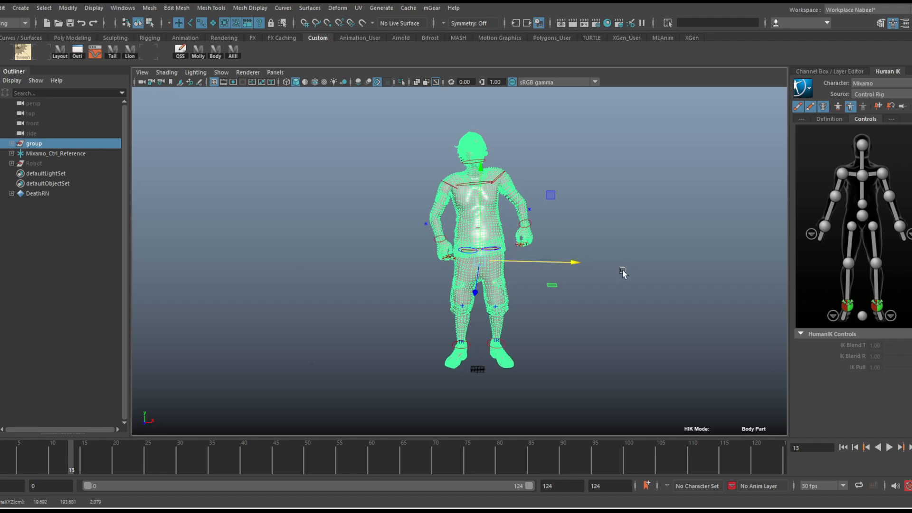
Reference Mixamo_test.fbx from the F:\_ANIMATION\_Ai folder into the scene through the Reference Editor
left_click(1, 8)
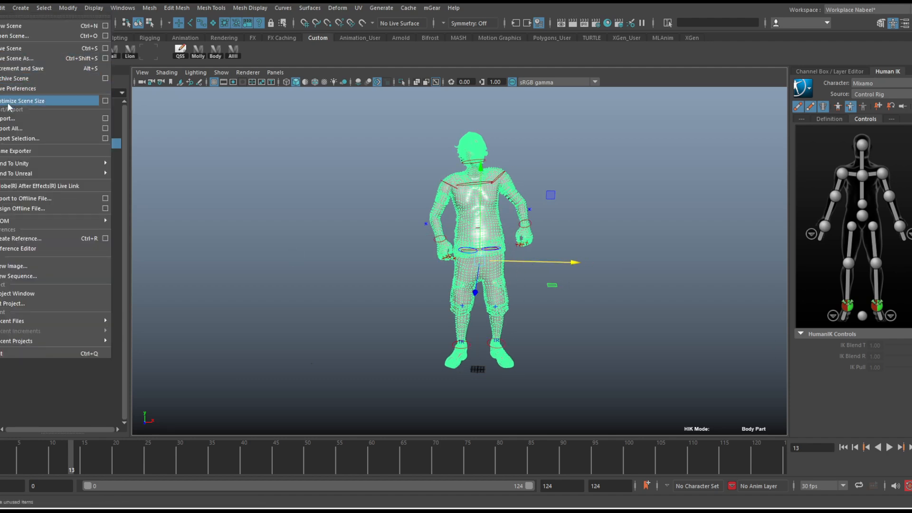
left_click(34, 248)
left_click(206, 148)
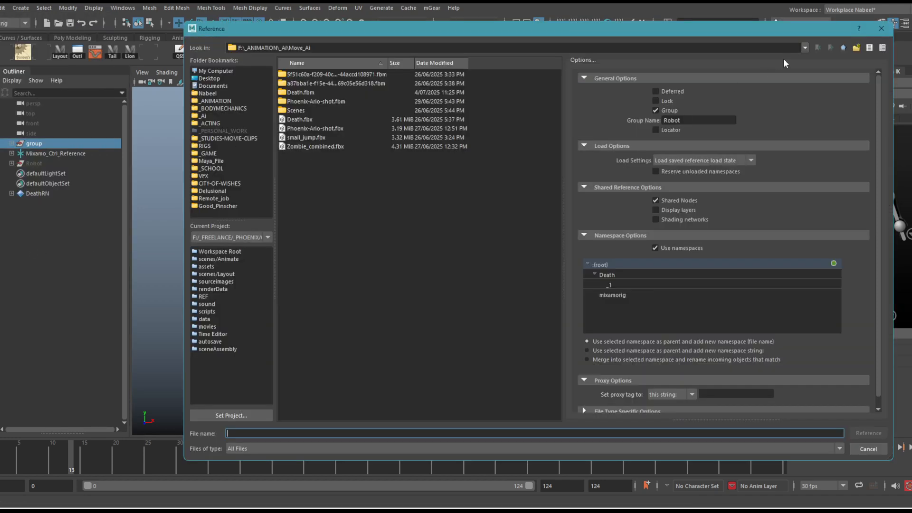
left_click(843, 47)
left_click(320, 149)
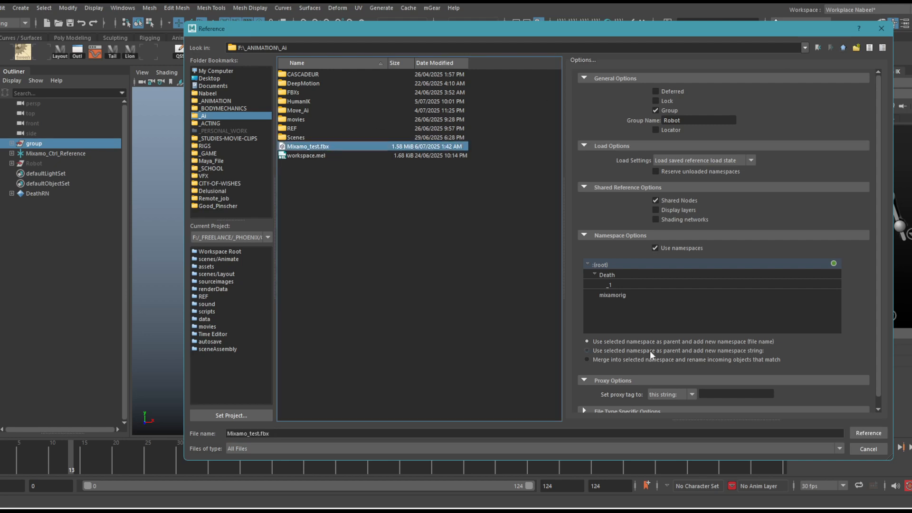
left_click(868, 432)
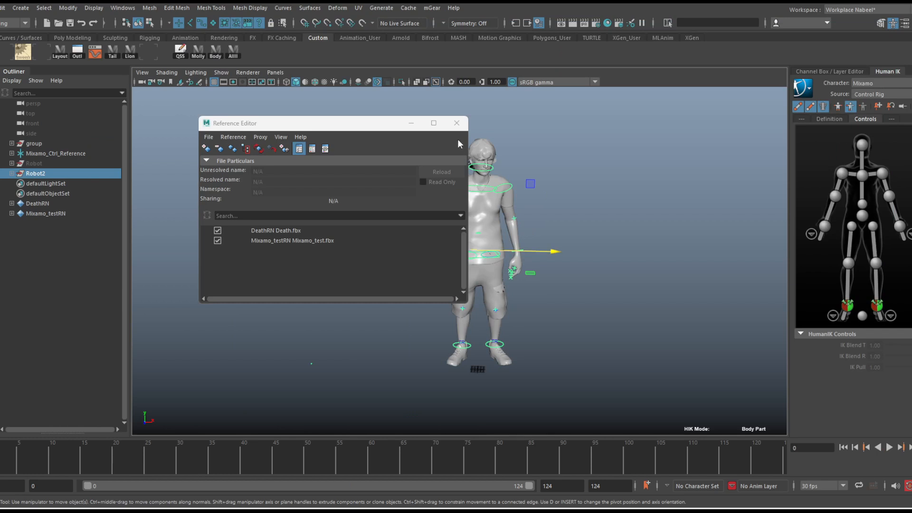
left_click(456, 124)
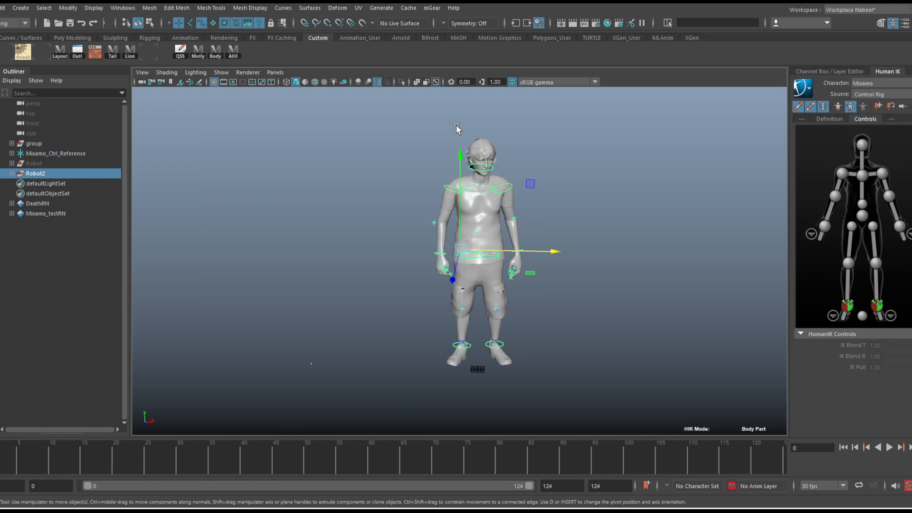
Inspect the newly referenced rig in the viewport and compare Robot2 with the original group and Mixamo_Ctrl_Reference
left_click_drag(550, 226, 548, 224, "alt")
right_click_drag(548, 224, 586, 220, "alt")
middle_click_drag(587, 220, 549, 214, "alt")
mouse_move(4, 462)
left_mouse_down()
mouse_move(138, 469)
mouse_move(22, 470)
mouse_move(134, 476)
mouse_move(283, 464)
mouse_move(649, 461)
mouse_move(0, 469)
left_mouse_up()
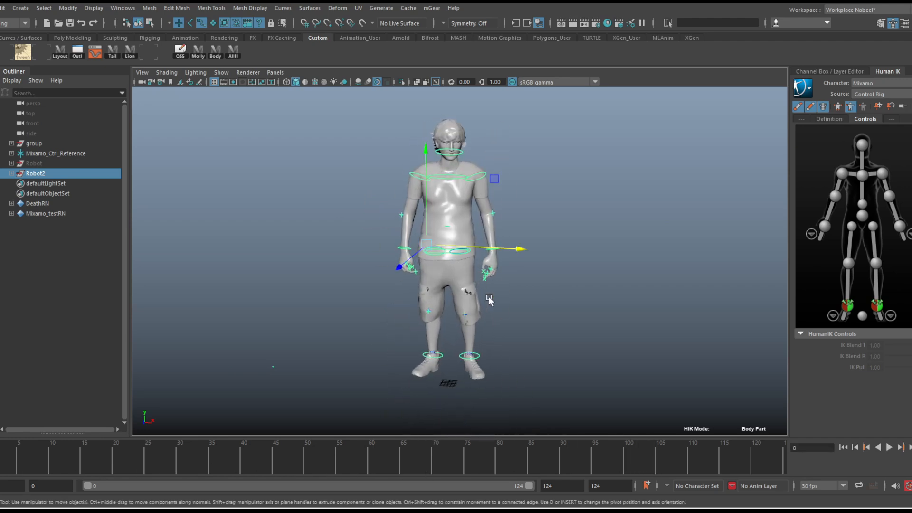
key("q")
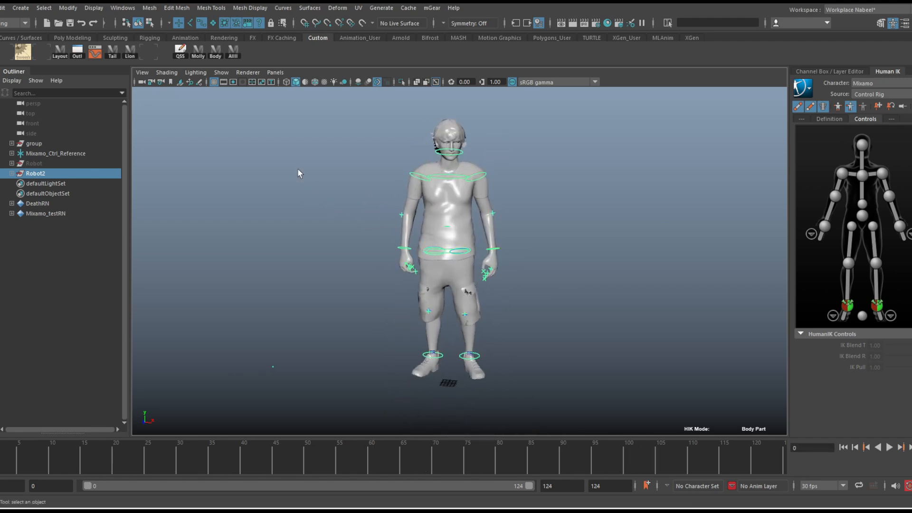
left_click(58, 153)
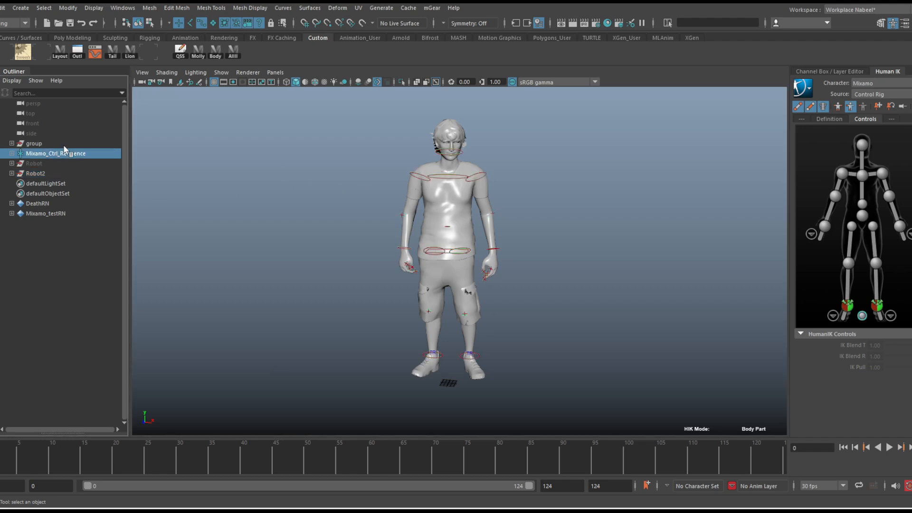
left_click(63, 145, "ctrl")
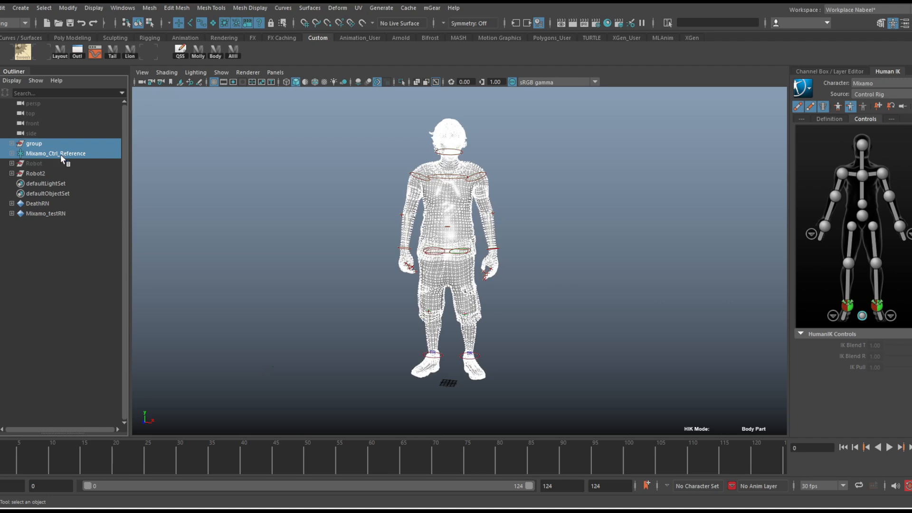
left_click(50, 173)
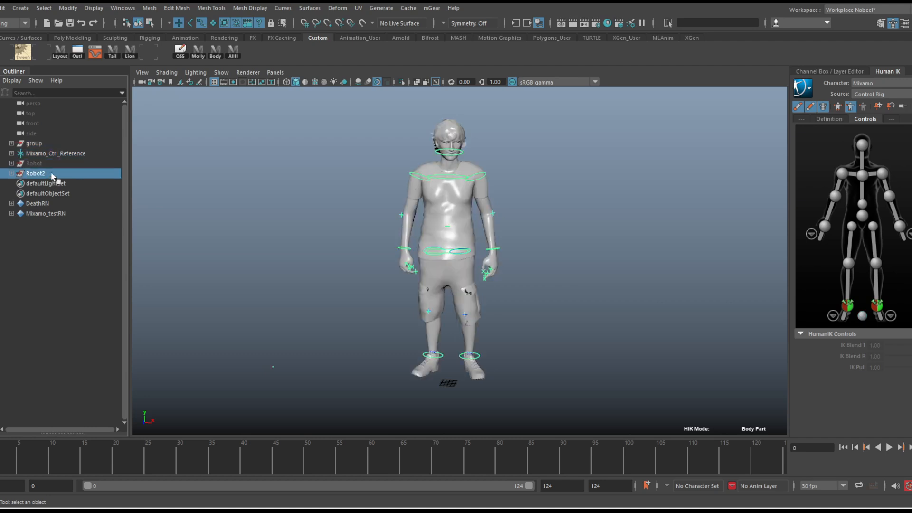
Delete the original character group and Mixamo_Ctrl_Reference from the scene
left_click(55, 152, "ctrl")
left_click(56, 147, "ctrl")
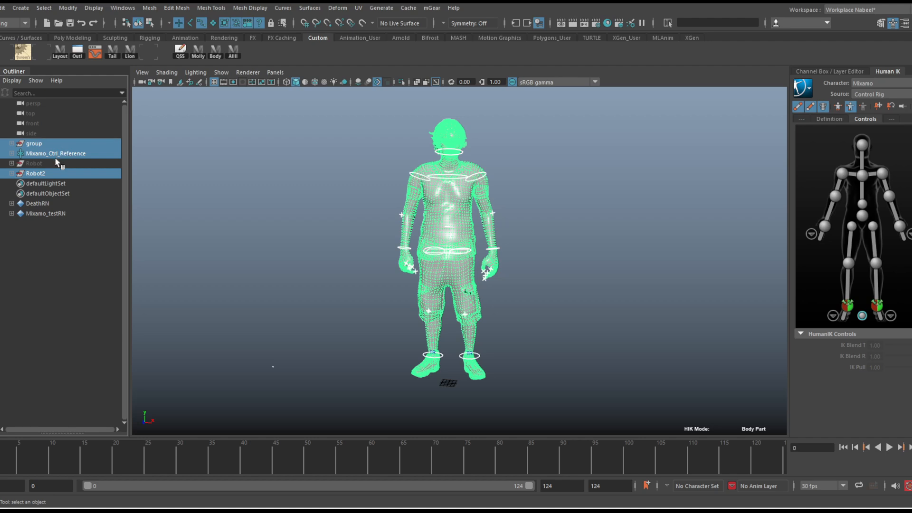
left_click(69, 162, "ctrl")
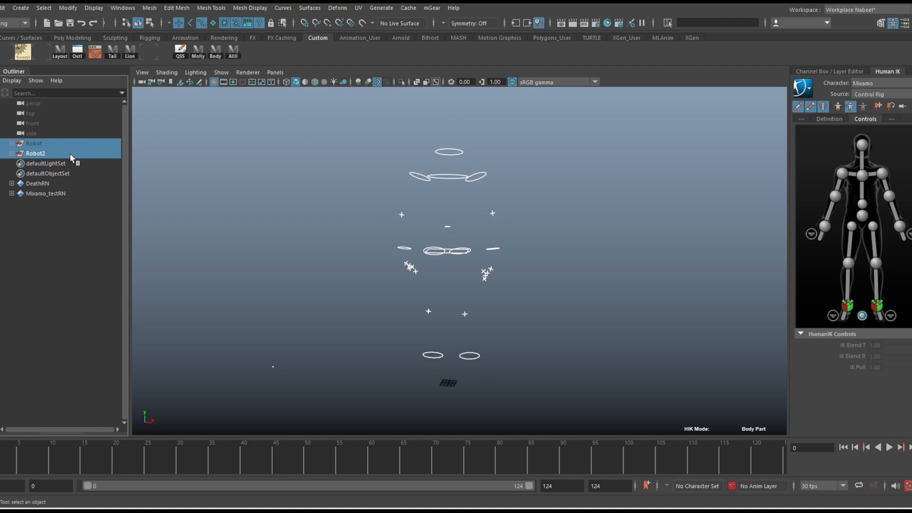
Unload the Death.fbx and Mixamo_test.fbx references in the Reference Editor
left_click(1, 7)
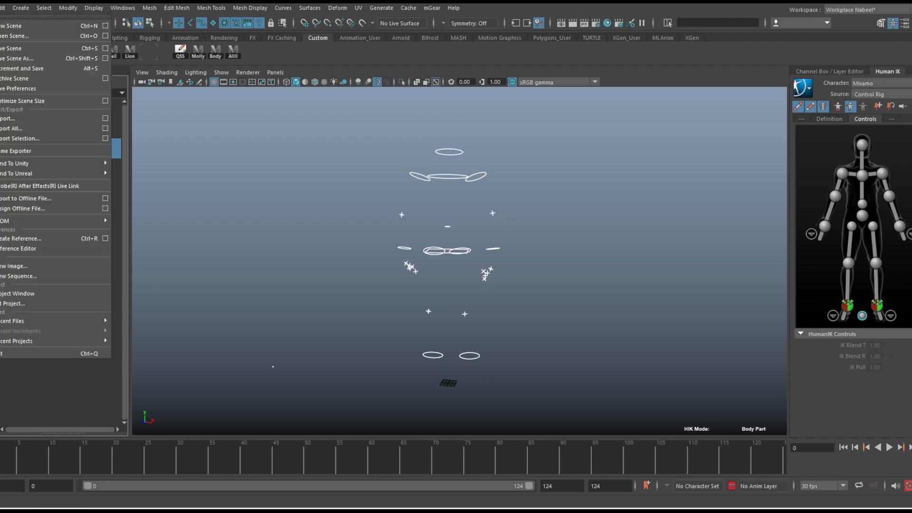
left_click(48, 250)
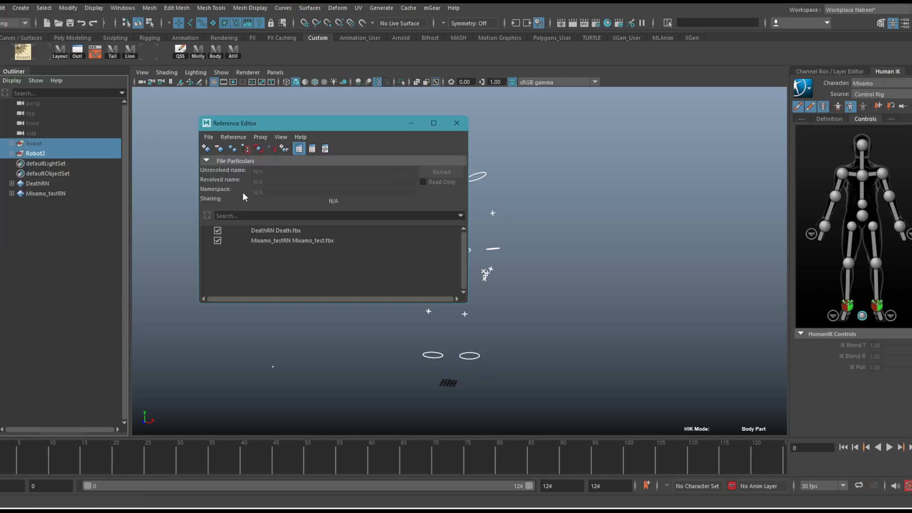
left_click(218, 230)
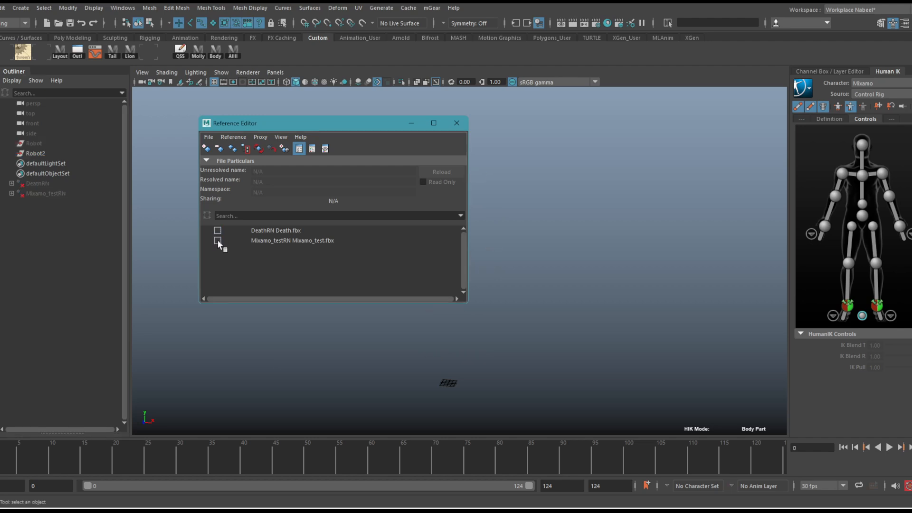
left_click(456, 123)
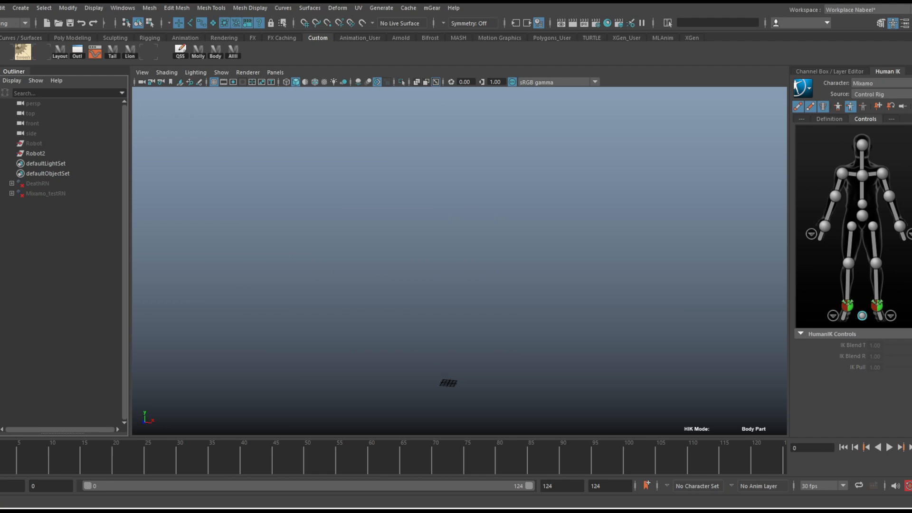
Import Mixamo_test.fbx from the F:\_ANIMATION\_Ai folder into the scene
left_click(0, 8)
left_click(2, 118)
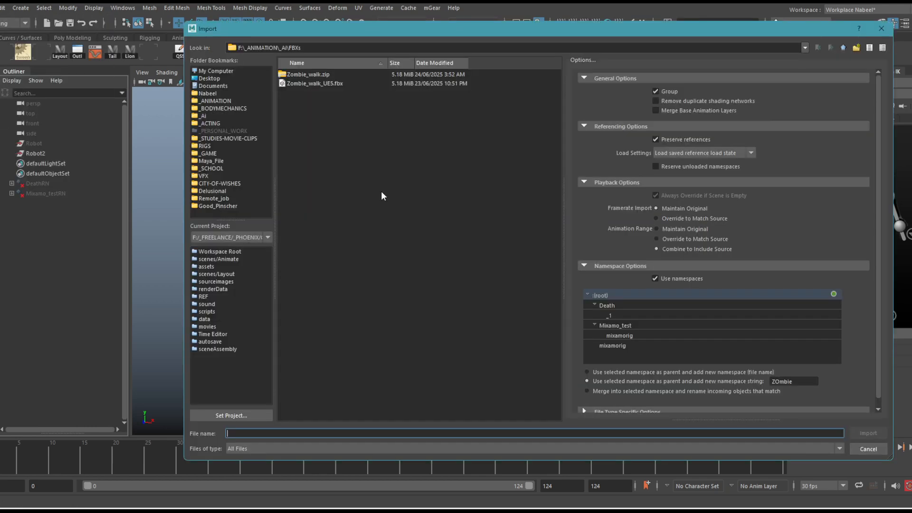
left_click(842, 47)
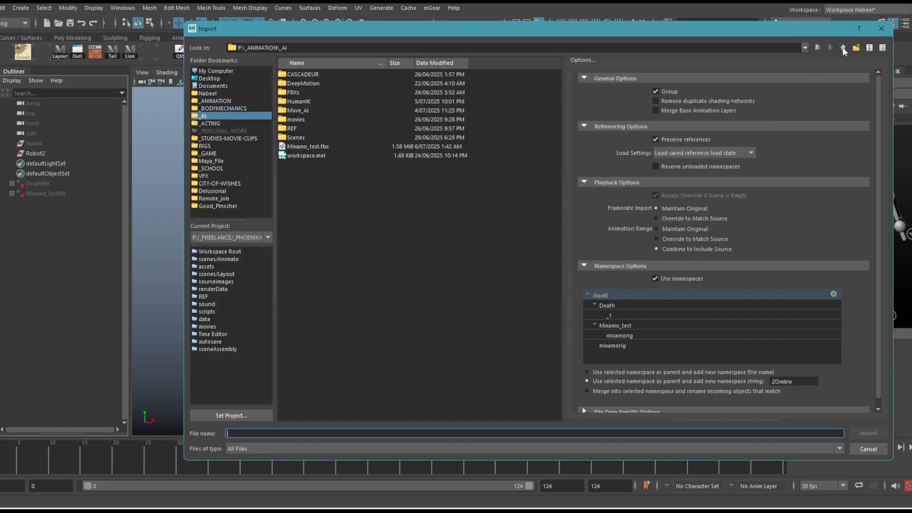
double_click(308, 147)
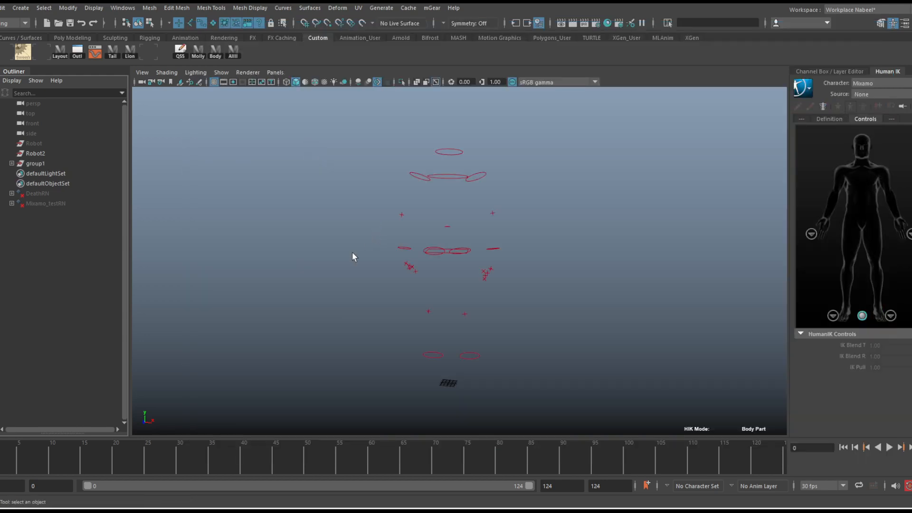
Show joints in the viewport and play back the imported skeleton's animation
left_click(221, 72)
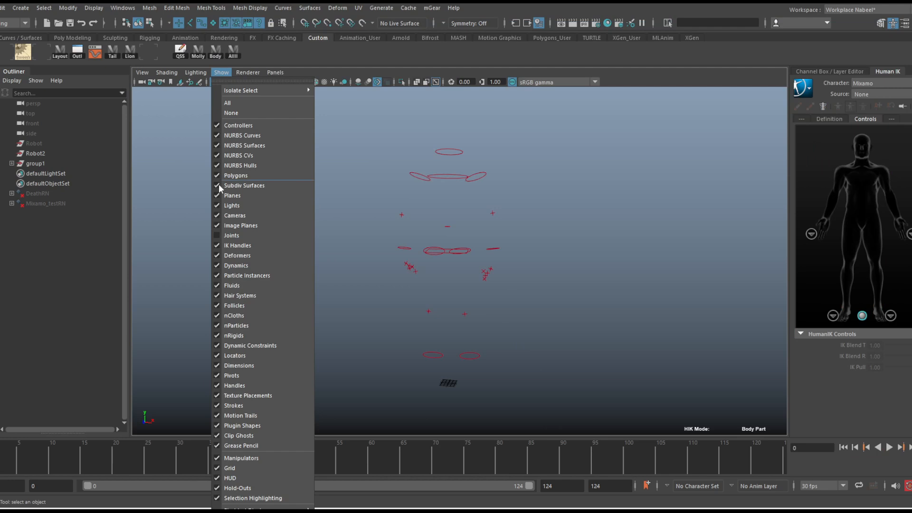
left_click(225, 238)
scroll(545, 181, "down", 1)
middle_click_drag(543, 181, 503, 190, "alt")
scroll(478, 193, "up", 4)
left_click_drag(564, 192, 560, 194, "alt")
key("alt+v")
left_click_drag(89, 443, 783, 442)
mouse_move(9, 460)
left_mouse_down()
mouse_move(309, 464)
mouse_move(301, 454)
mouse_move(525, 465)
mouse_move(9, 444)
left_mouse_up()
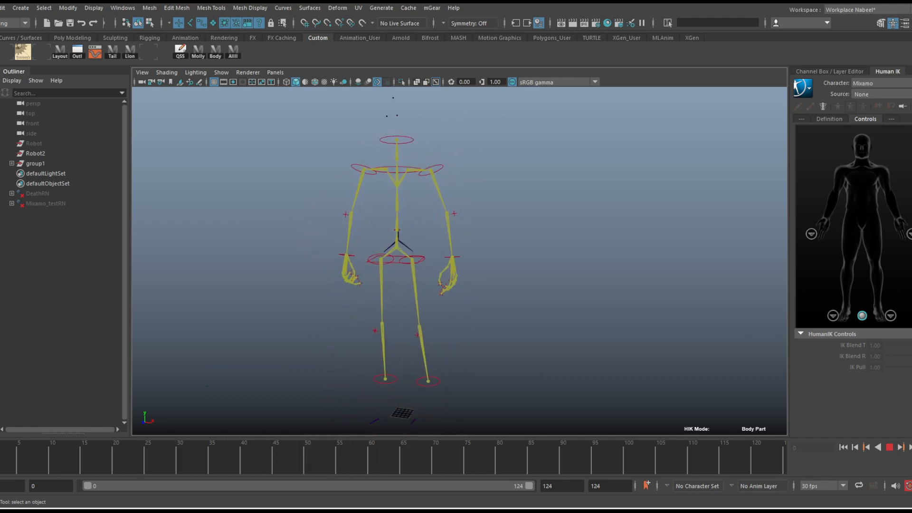
Select the head effector, and expand group1 and Mixamo_Ctrl_Reference in the Outliner to list the rig's effectors
left_click(411, 139)
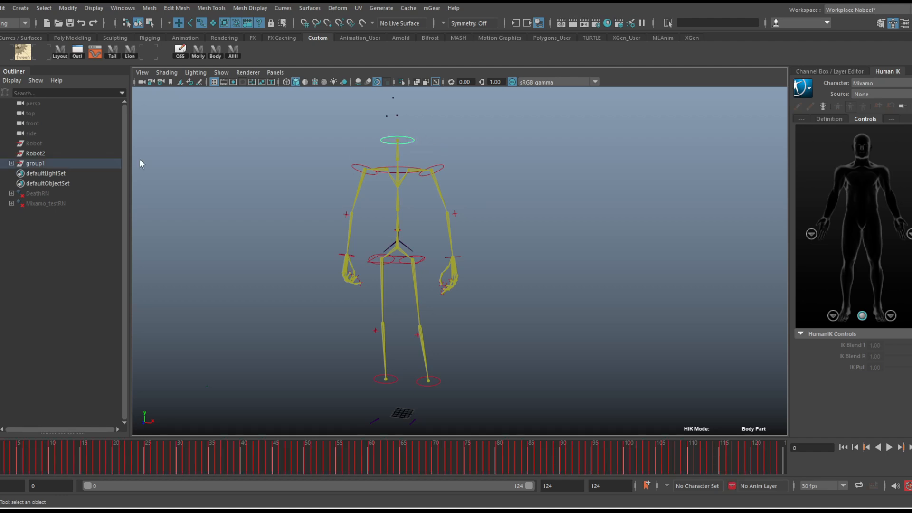
left_click(11, 163)
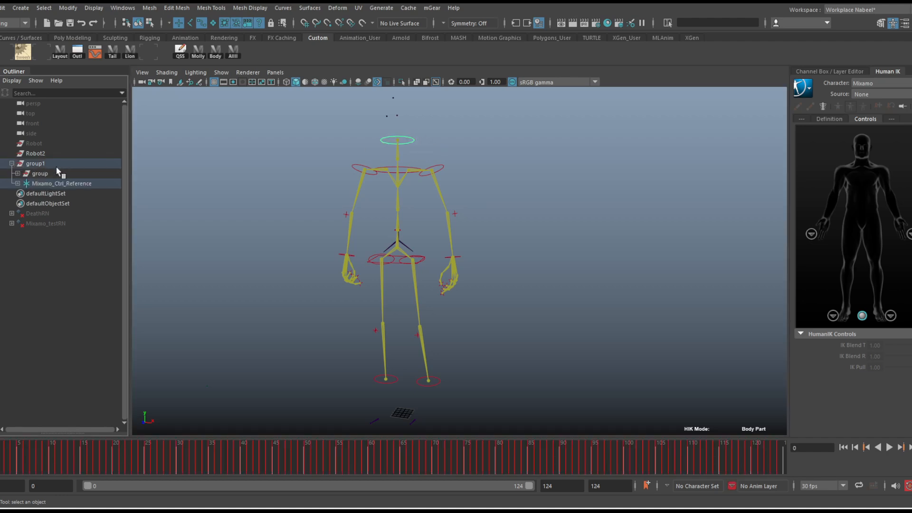
left_click(48, 184)
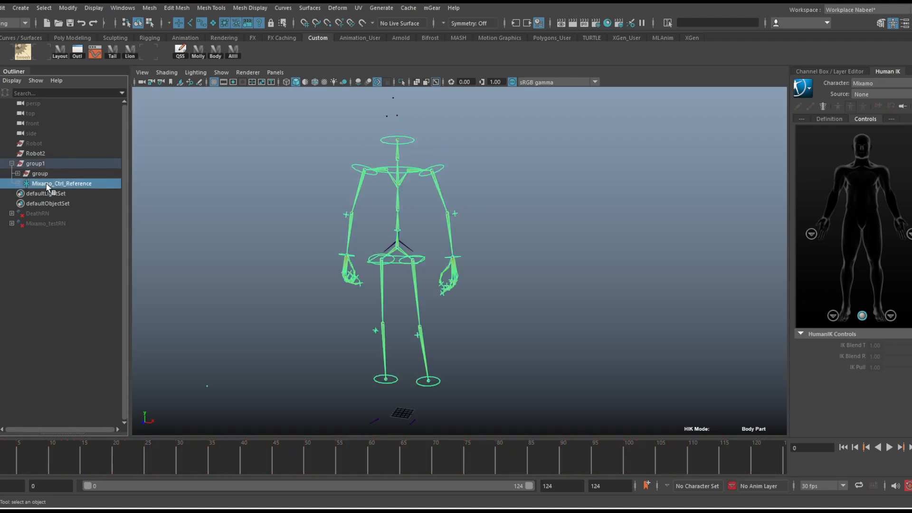
left_click(18, 183)
scroll(100, 240, "down", 3)
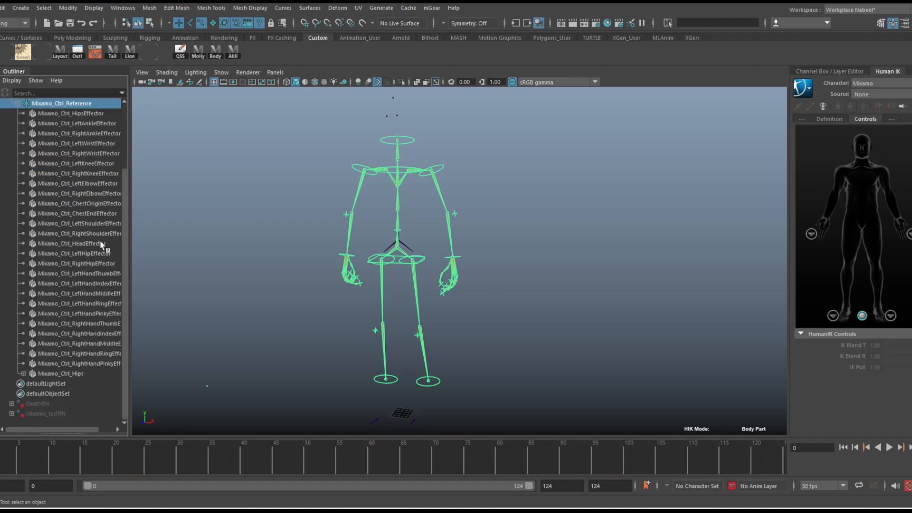
Examine the Mixamo_Ctrl_Hips joint chain and the left shoulder effector to distinguish the skeleton from the control effectors
left_click(68, 374)
left_click(74, 343)
scroll(78, 316, "up", 3)
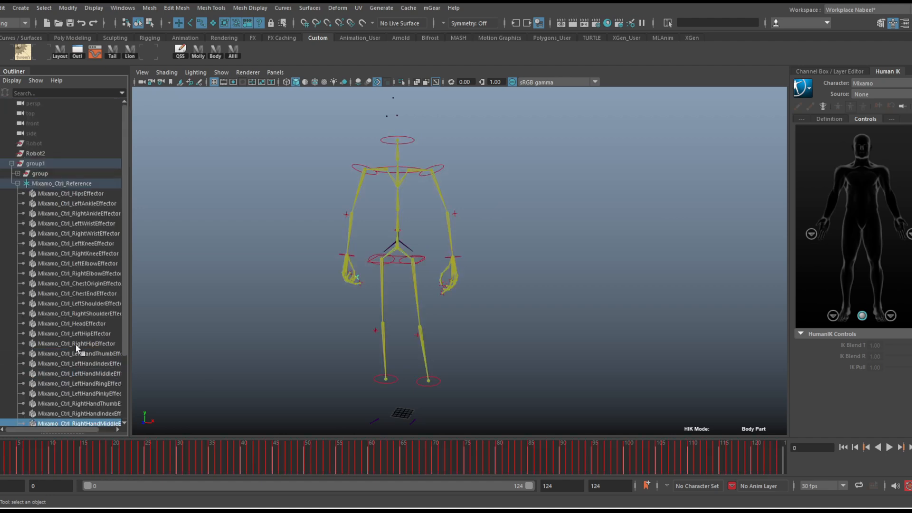
scroll(74, 384, "down", 3)
left_click(76, 374)
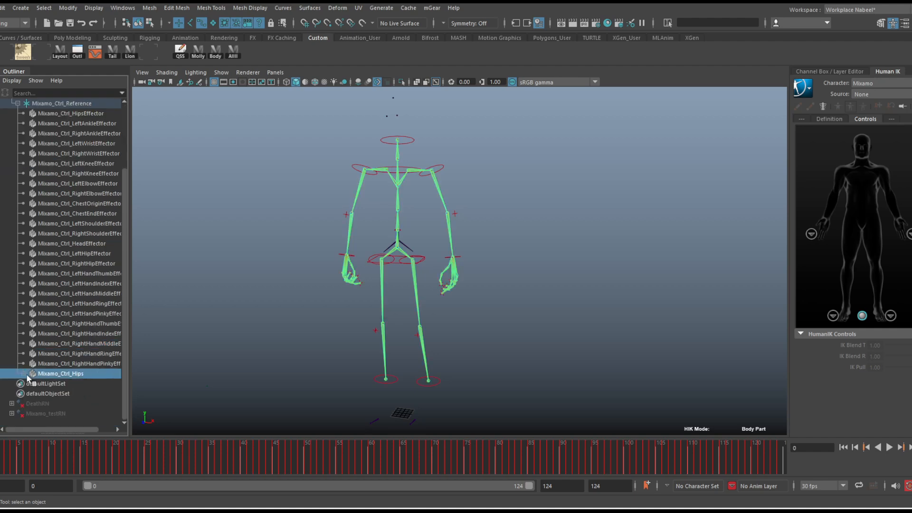
left_click(24, 374)
left_click(30, 384)
left_click(30, 384)
left_click(23, 373)
left_click_drag(432, 199, 426, 197, "alt")
scroll(427, 192, "up", 3)
middle_click_drag(430, 167, 445, 188, "alt")
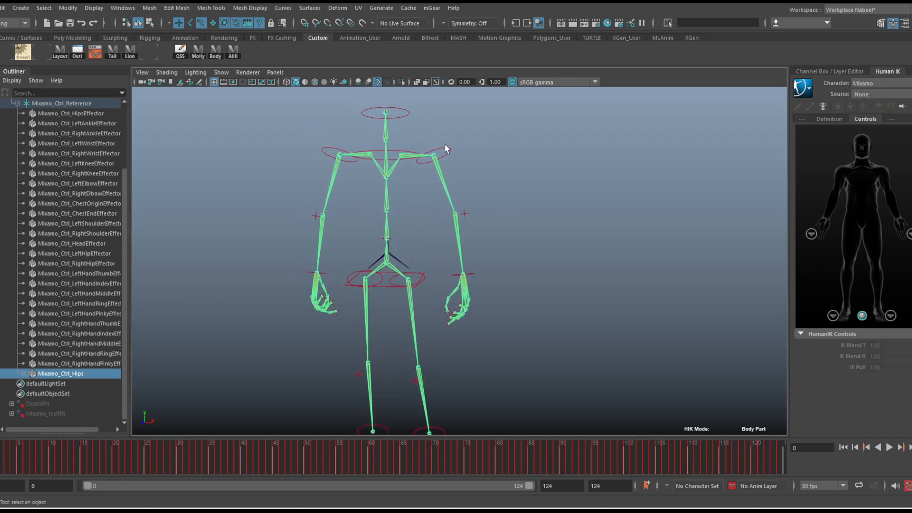
left_click_drag(445, 145, 457, 159)
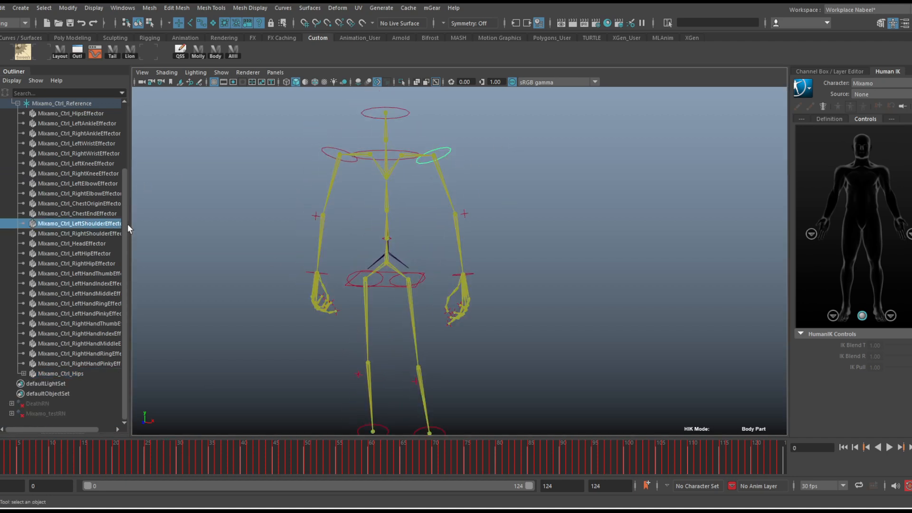
Widen the Outliner and delete every effector from Mixamo_Ctrl_HipsEffector through Mixamo_Ctrl_RightHandPinkyEffector
left_click_drag(129, 226, 199, 226)
left_click_drag(110, 114, 87, 366)
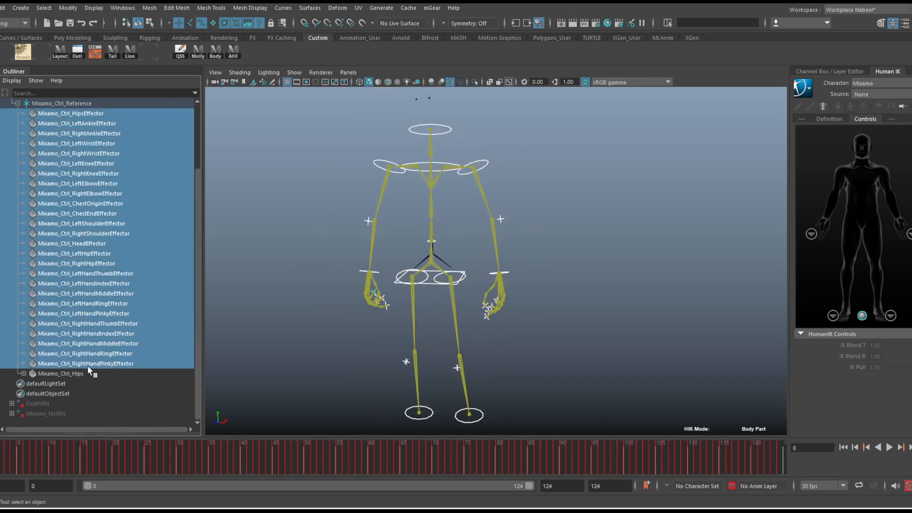
key("Delete")
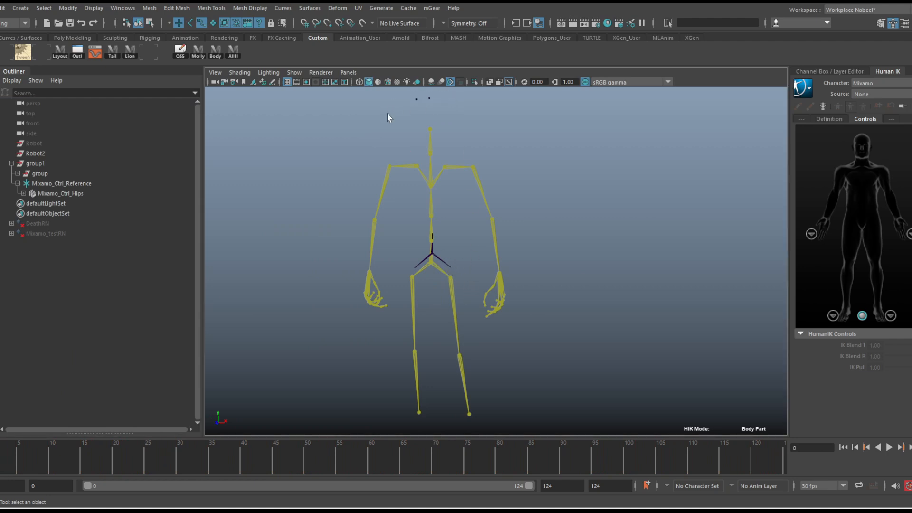
Play back the animation on the Mixamo_Ctrl_Hips skeleton to check it without the effectors
right_click_drag(569, 298, 489, 272, "alt")
left_click_drag(488, 273, 456, 281, "alt")
right_click_drag(456, 281, 484, 311, "alt")
key("alt+v")
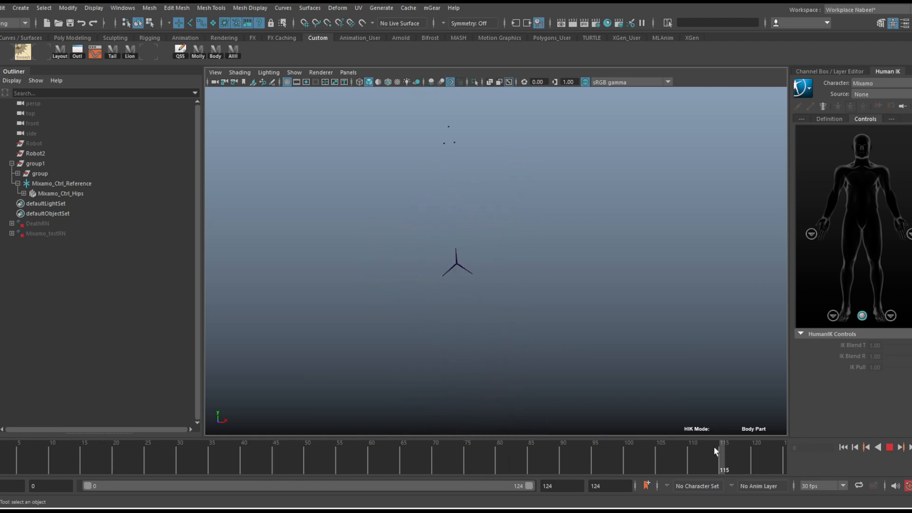
key("Escape")
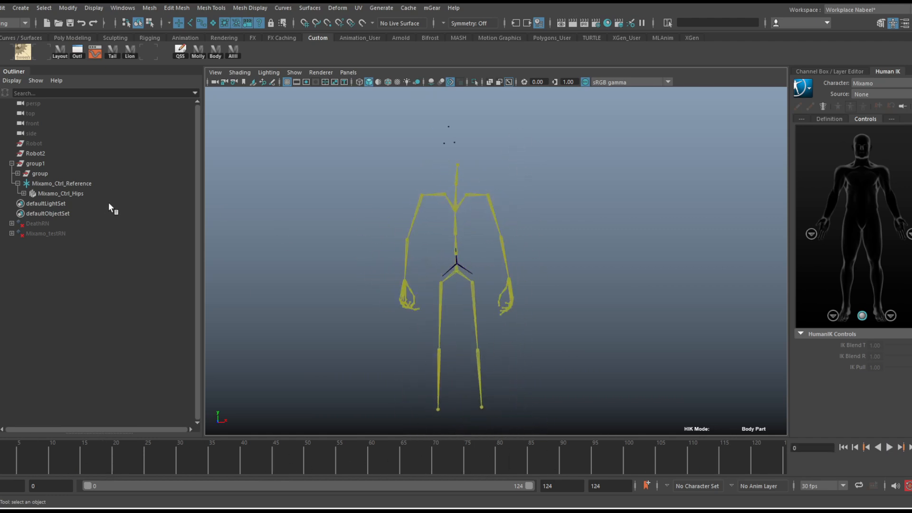
Hide the joints in the viewport, show them again, and view the skeleton from the front
left_click(295, 72)
left_click(302, 232)
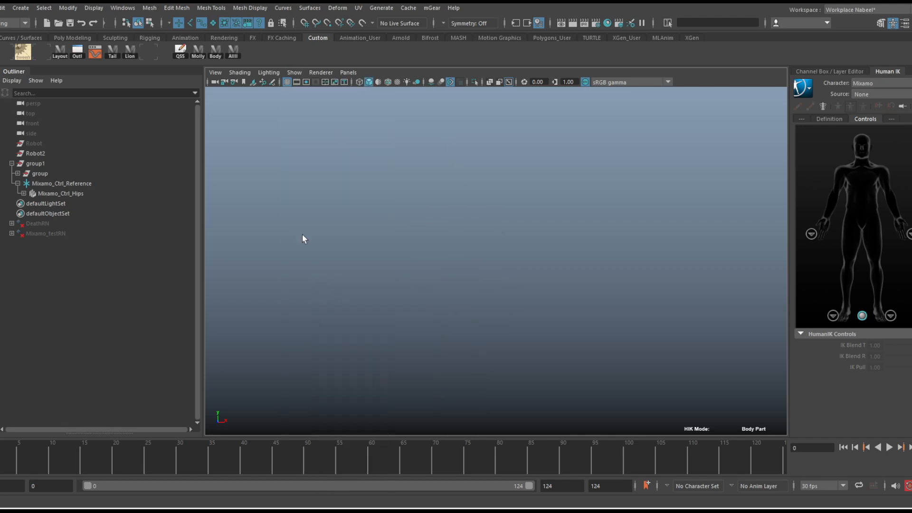
left_click(295, 72)
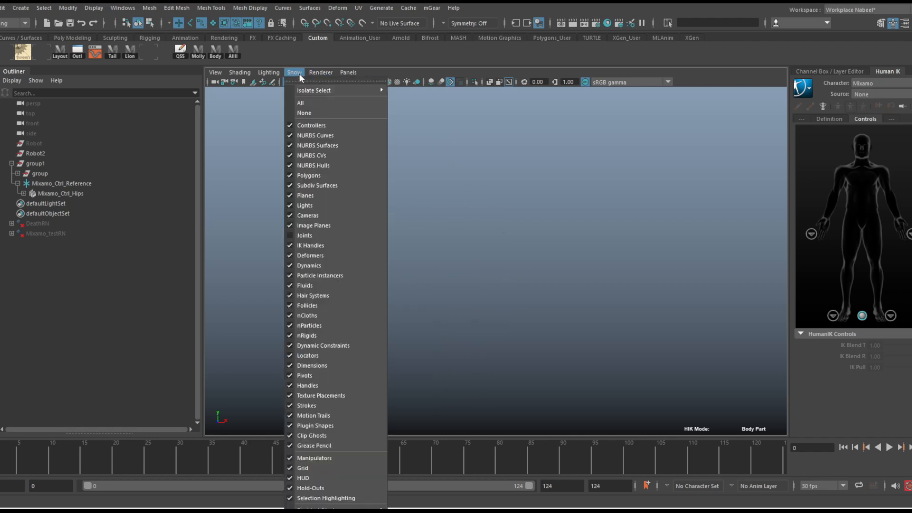
left_click(311, 235)
left_click_drag(486, 235, 499, 209, "alt")
right_click_drag(498, 210, 466, 209, "alt")
middle_click_drag(477, 217, 453, 235, "alt")
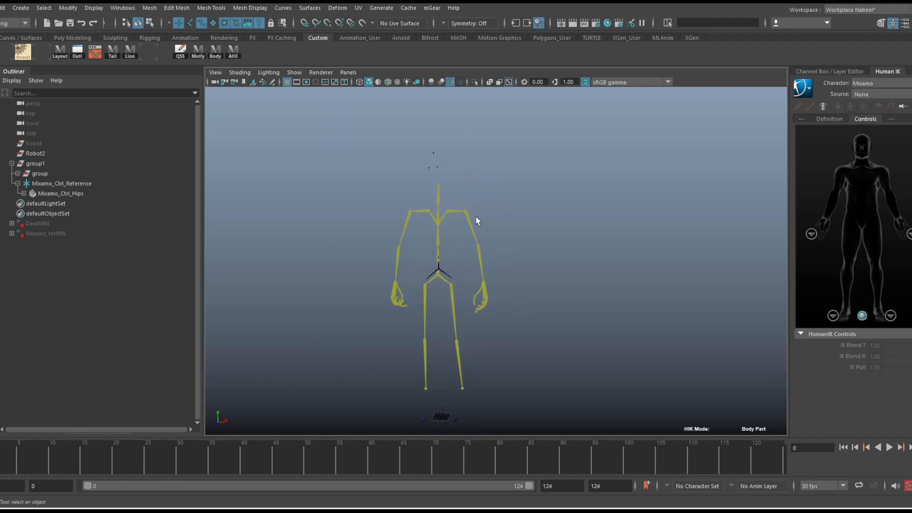